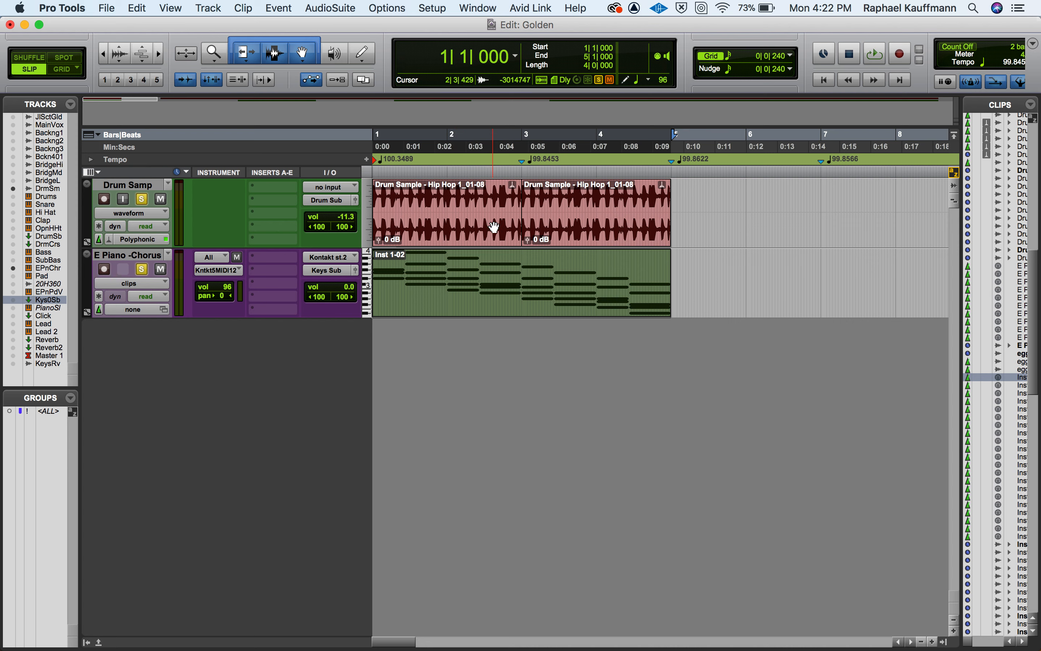
Play the drum sample with the E Piano clip and raise the E Piano -Chorus track's volume to +1.8.
left_click(403, 222)
left_click(436, 296)
key("space")
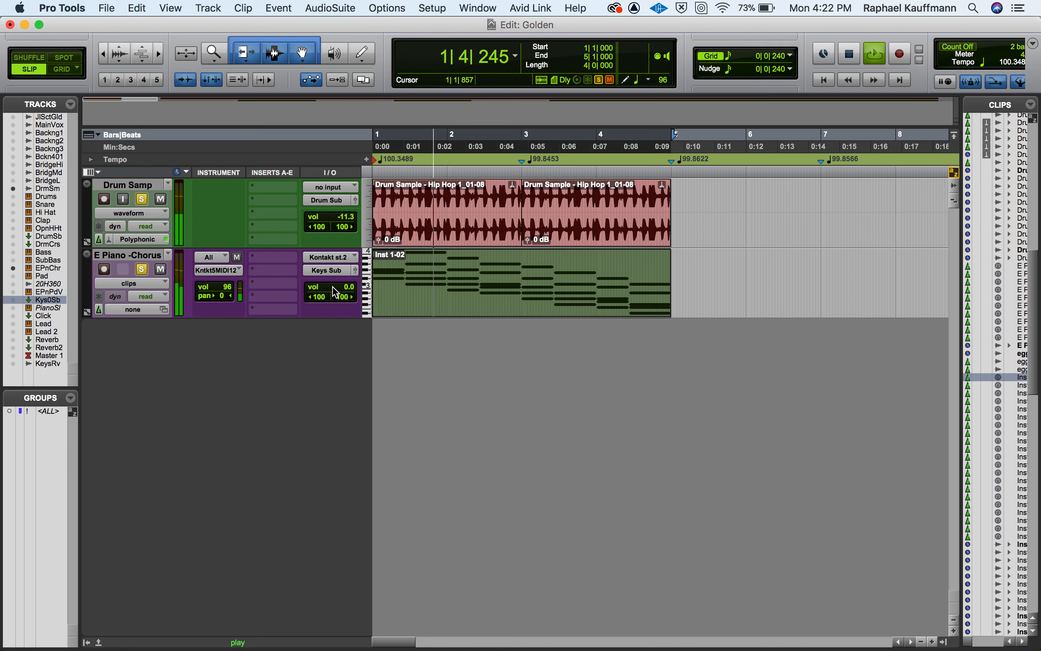
left_click_drag(334, 296, 336, 291)
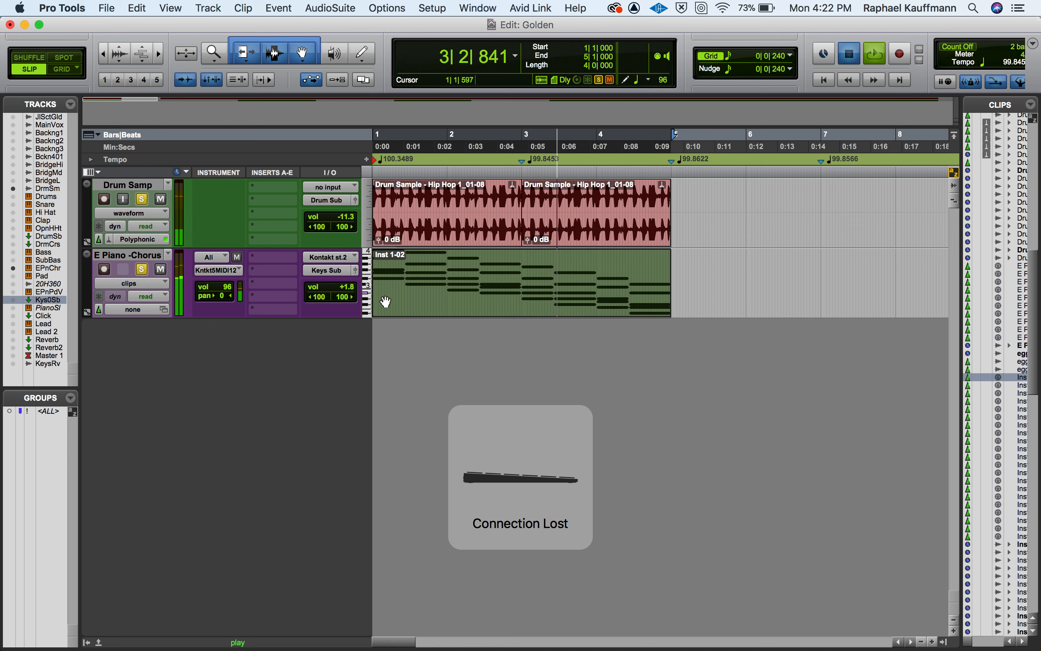
key("space")
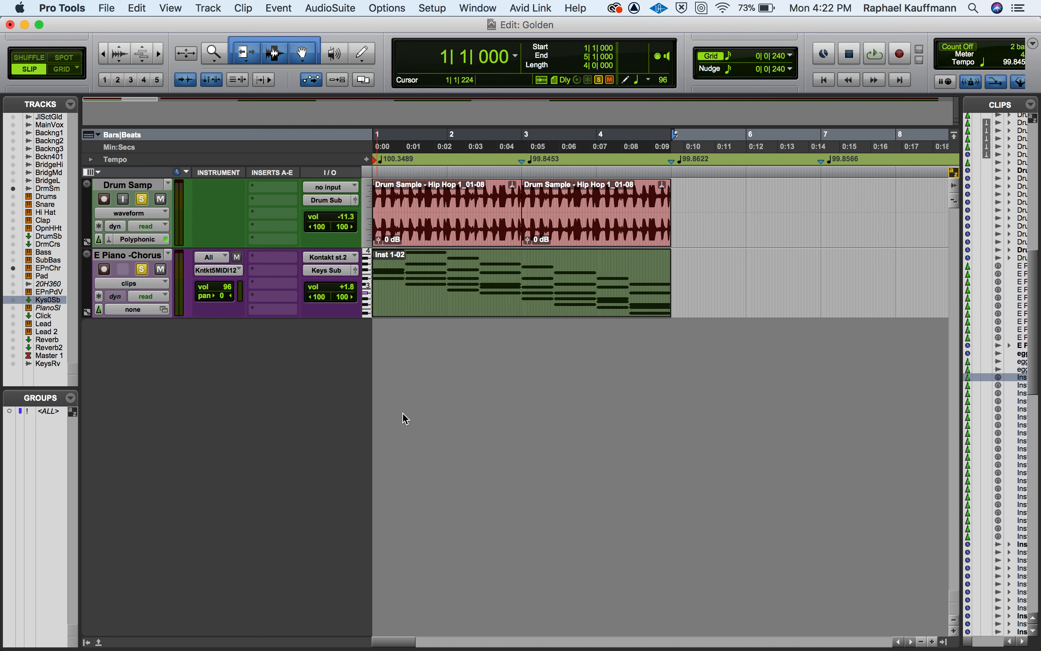
Commit the E Piano -Chorus track offline with clips consolidated and Source Tracks set to Do Nothing.
left_click(156, 258)
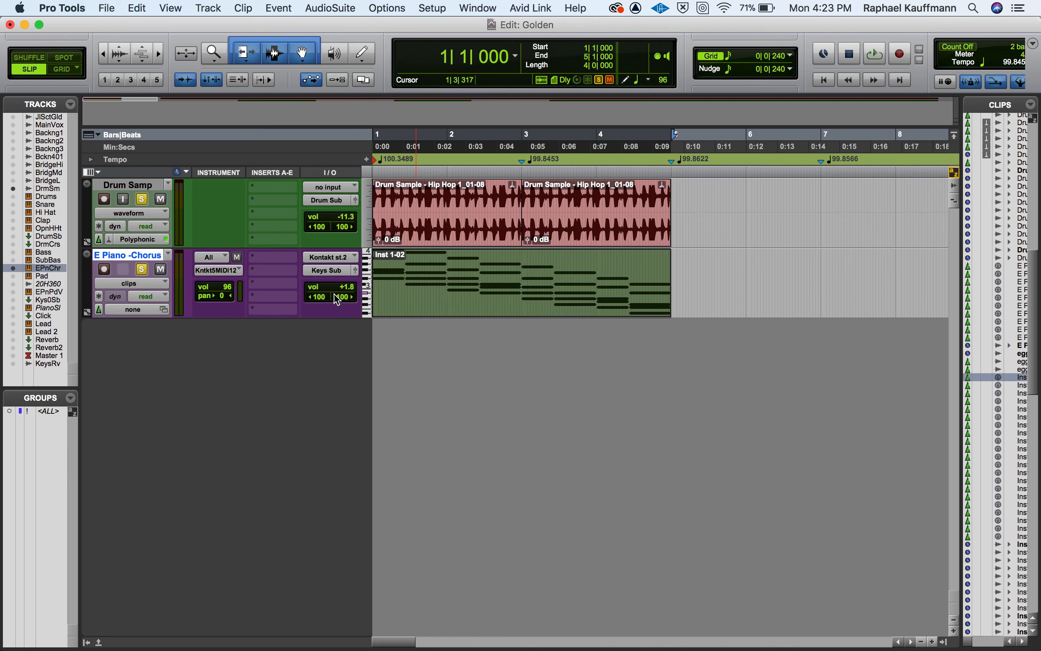
right_click(153, 257)
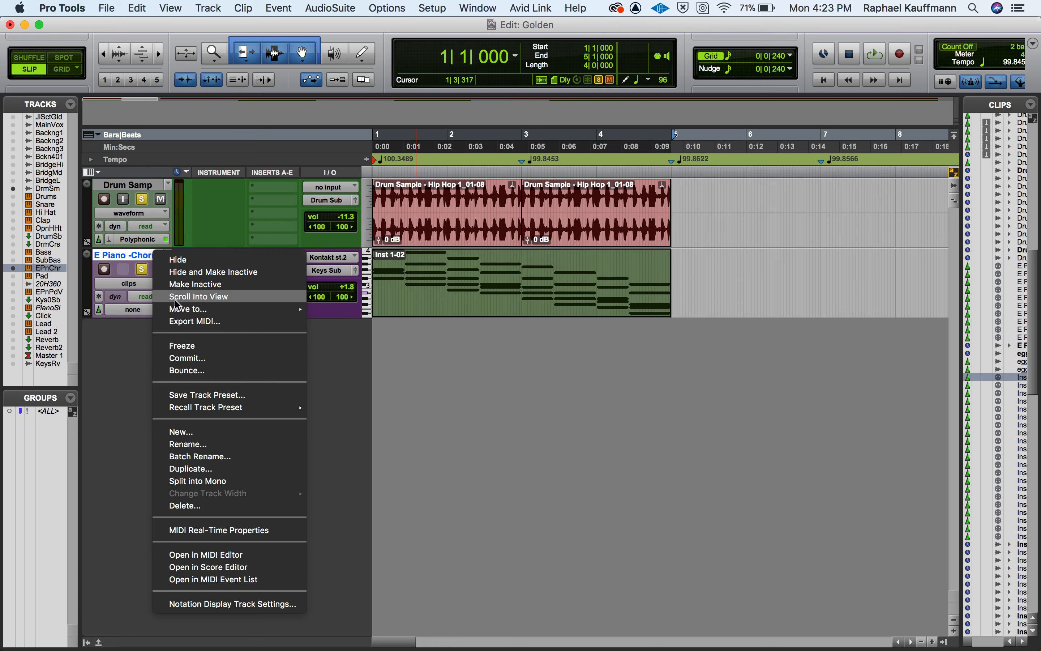
left_click(192, 359)
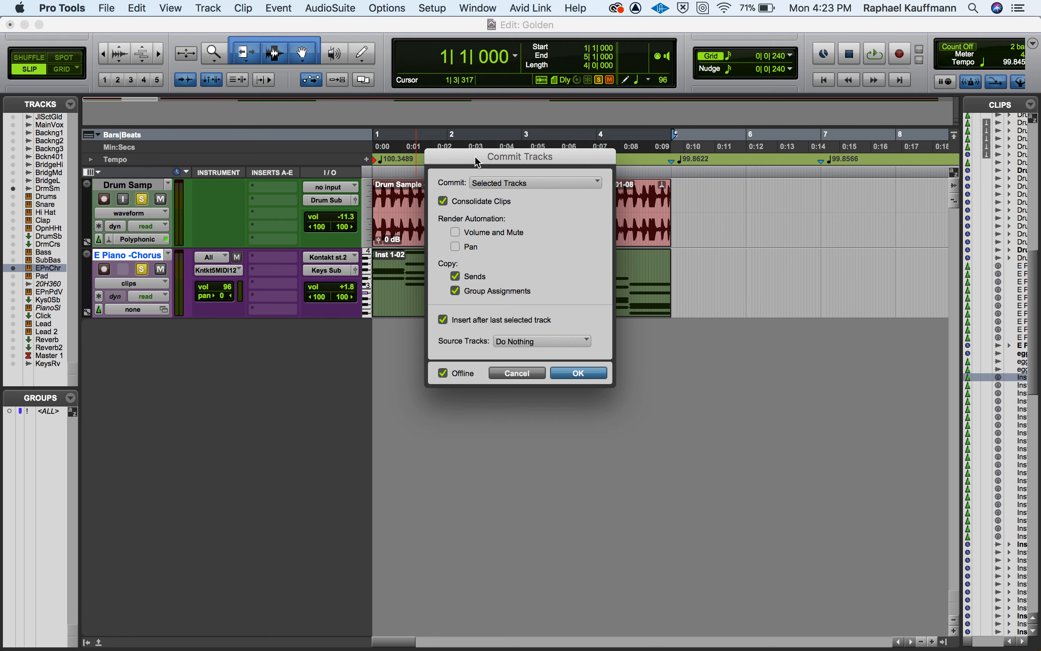
left_click_drag(475, 160, 260, 353)
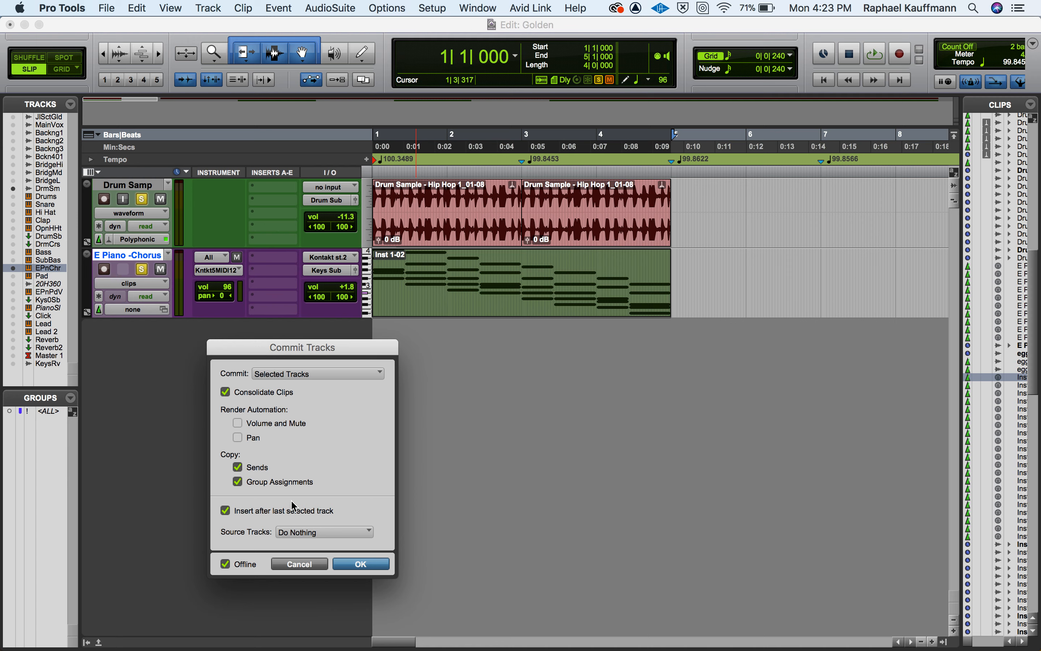
left_click(297, 533)
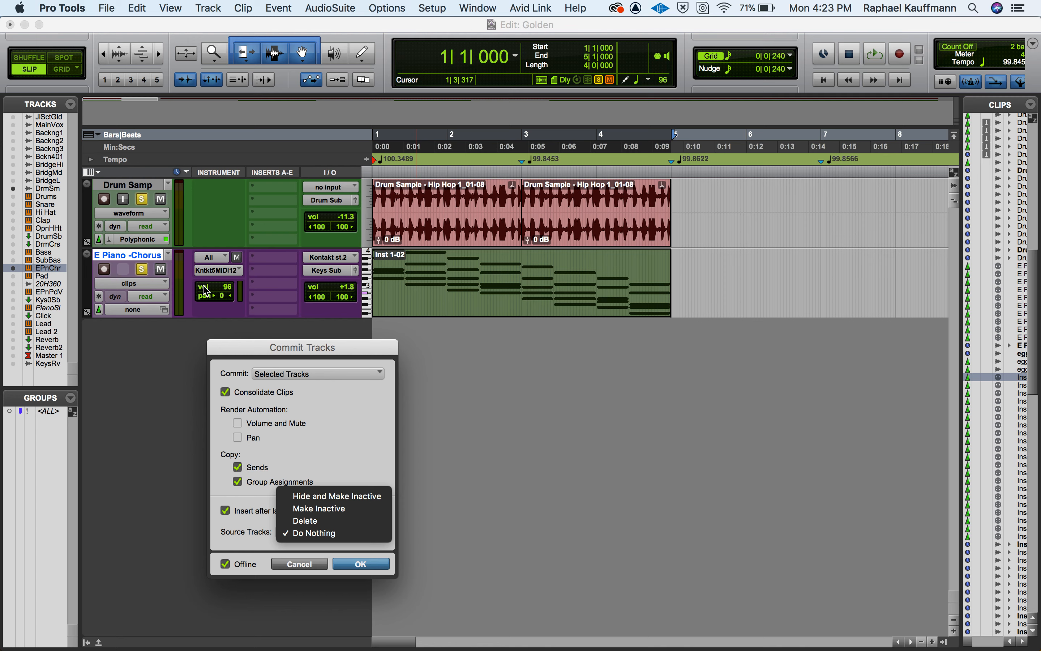
left_click(526, 461)
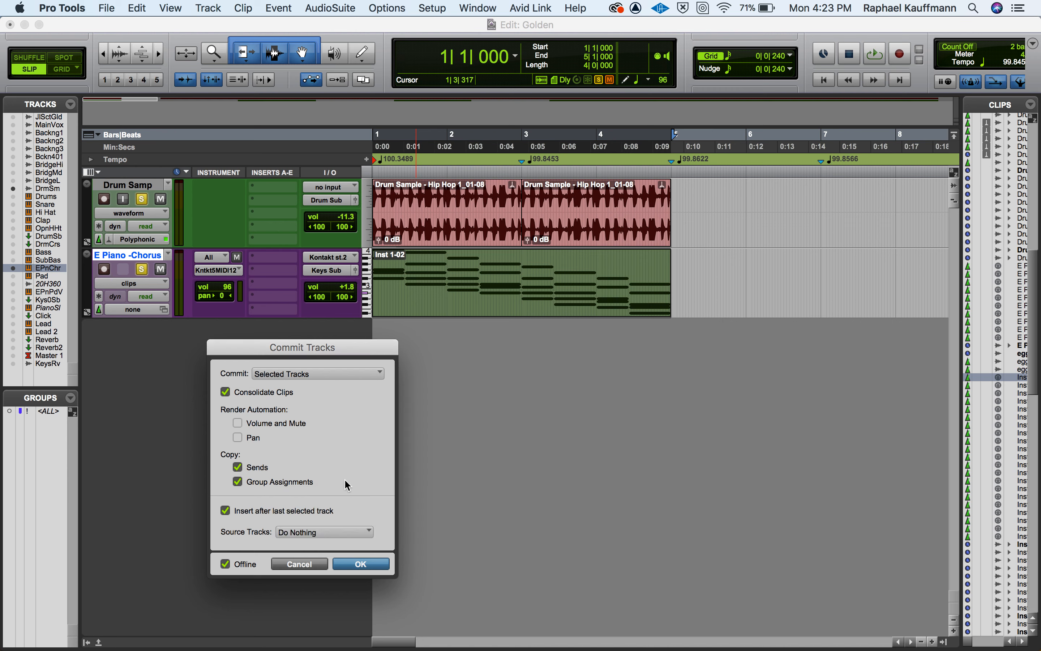
left_click(362, 564)
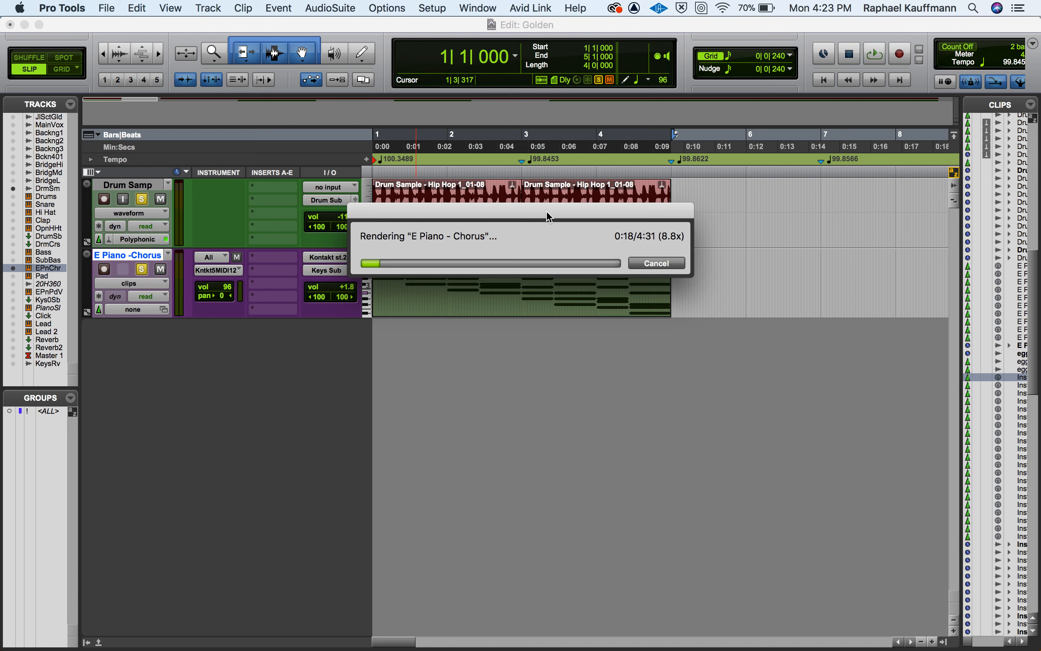
left_click_drag(550, 217, 538, 375)
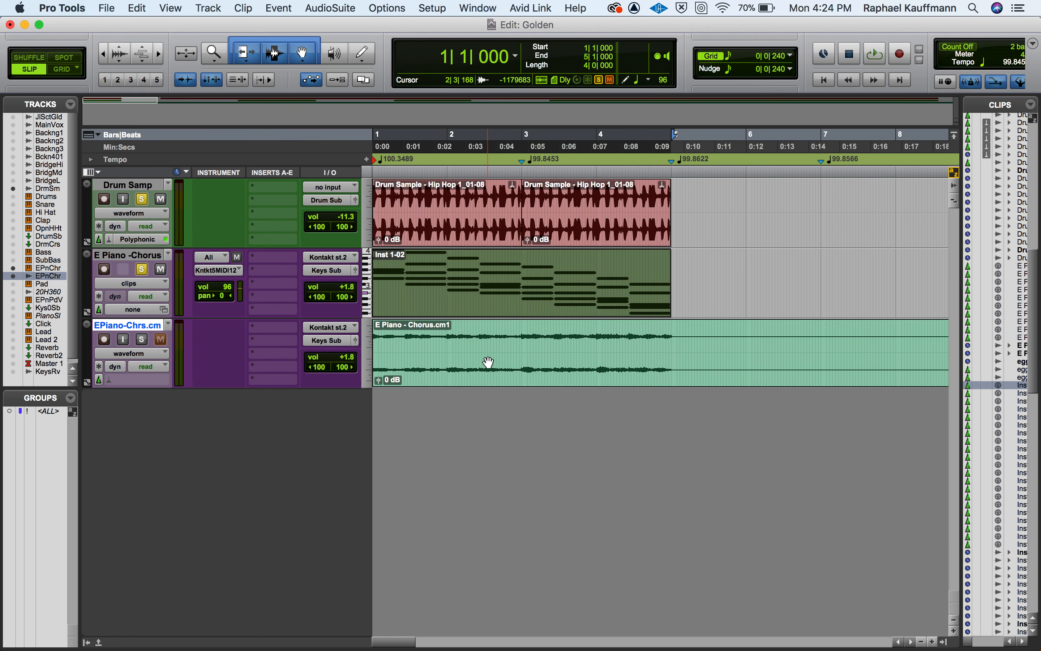
Audition the committed audio track with the drums by soloing it in place of the E Piano -Chorus instrument track.
left_click(488, 361)
key("space")
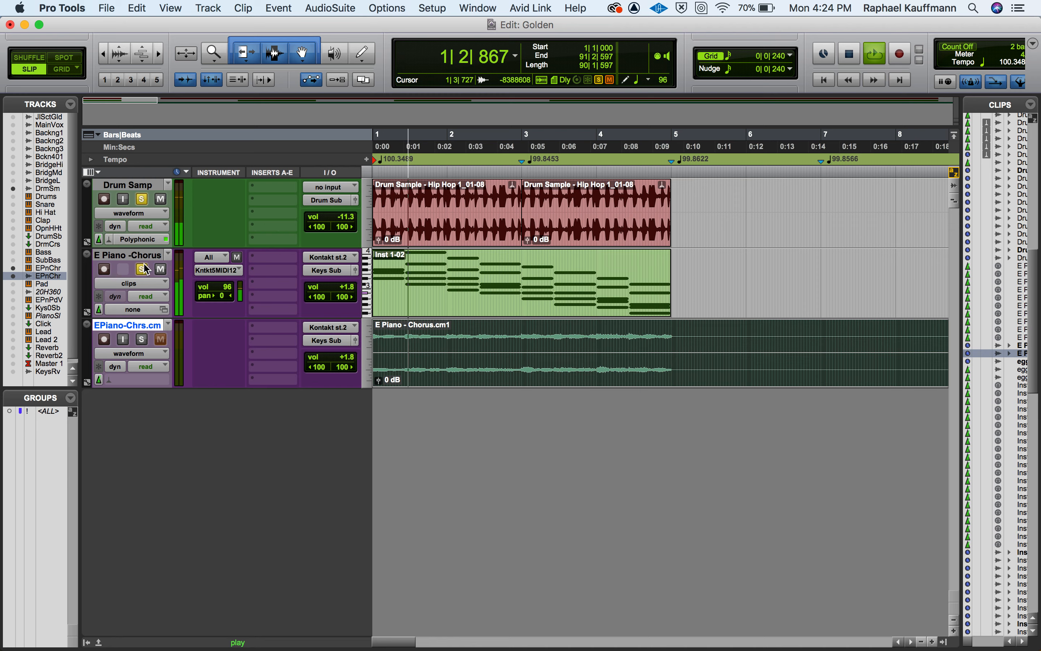
left_click(142, 339)
left_click(142, 269)
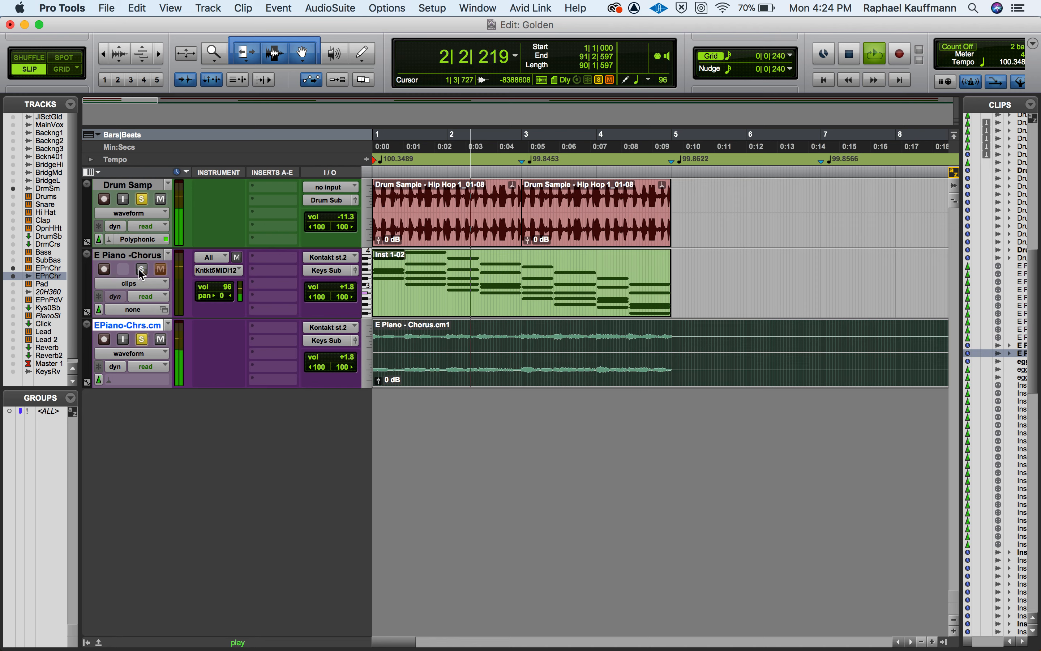
key("space")
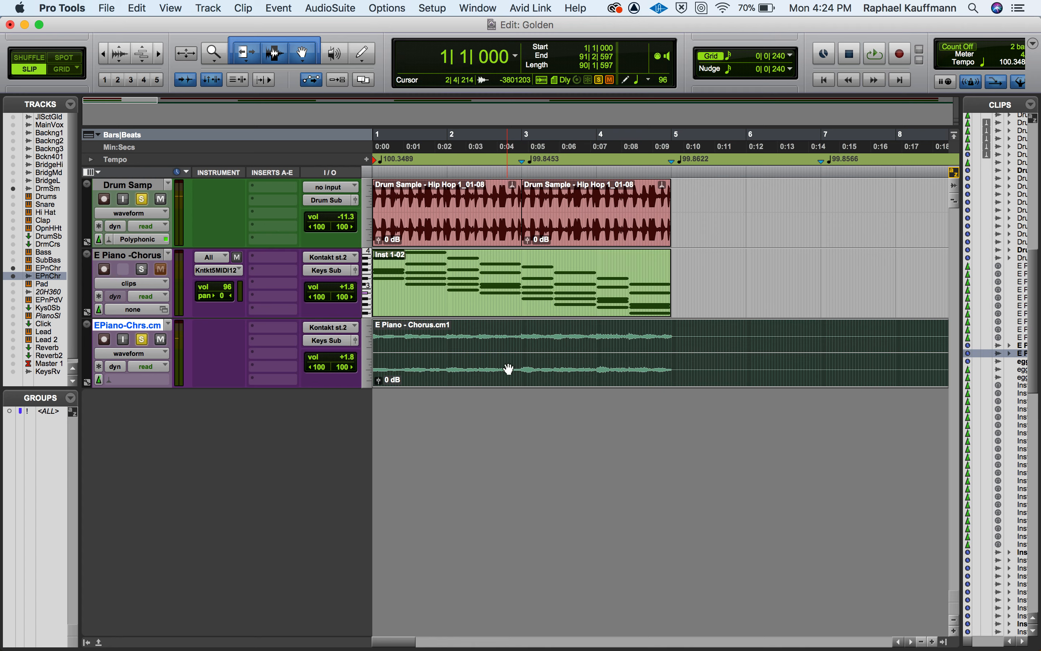
Switch the edit mode to Grid and place the edit cursor at bar 5 on the committed track.
left_click(668, 347)
left_click(64, 70)
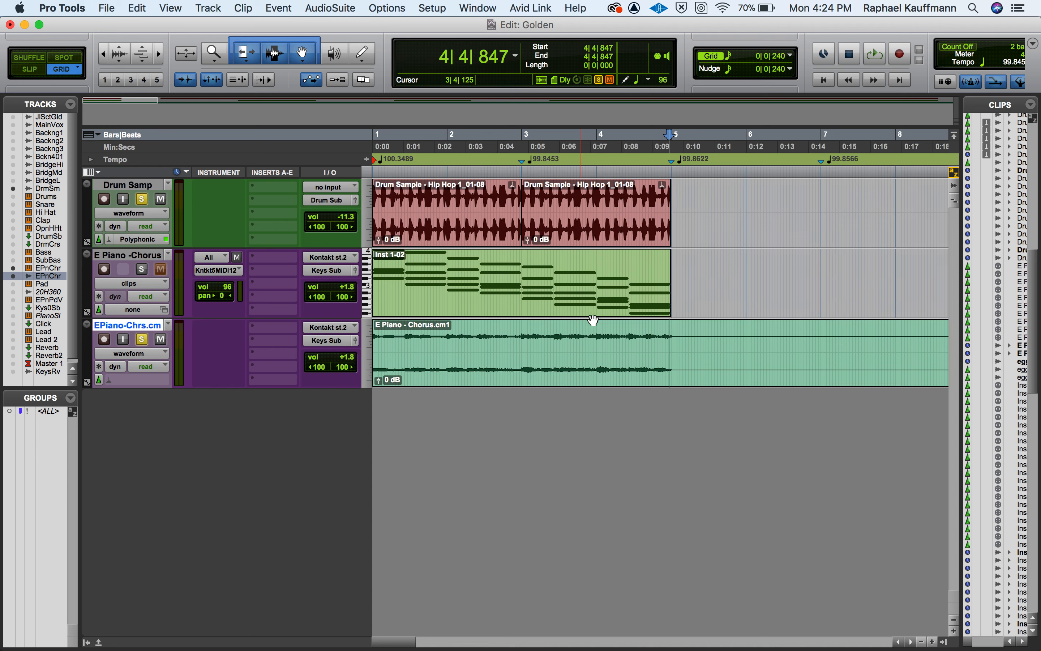
left_click(672, 333)
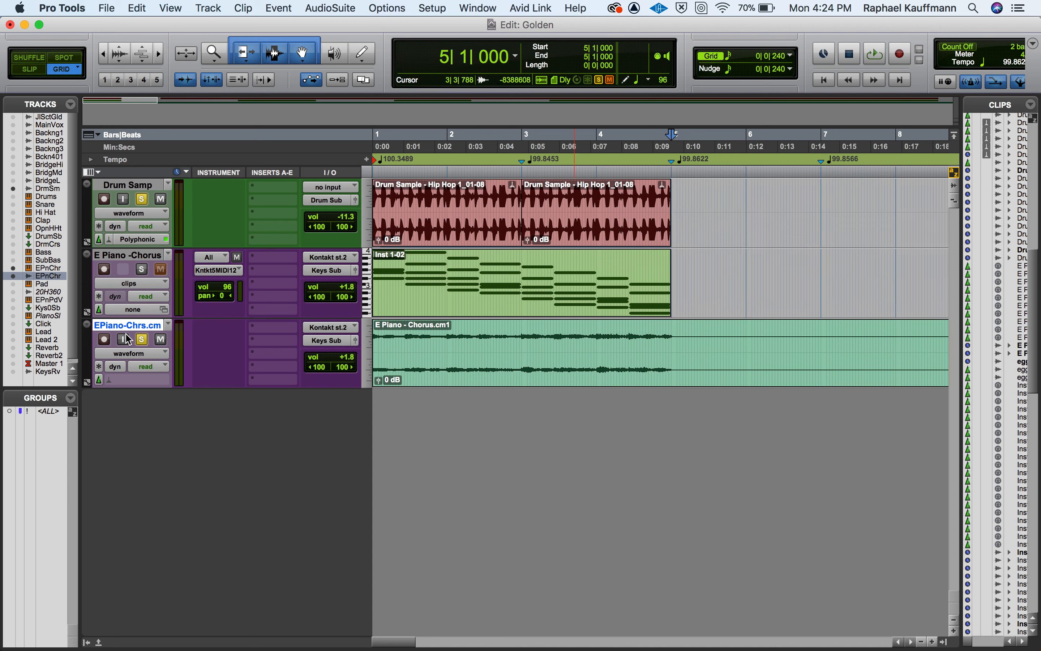
Delete the committed E Piano - Chorus.cm track together with its active clips.
left_click(209, 8)
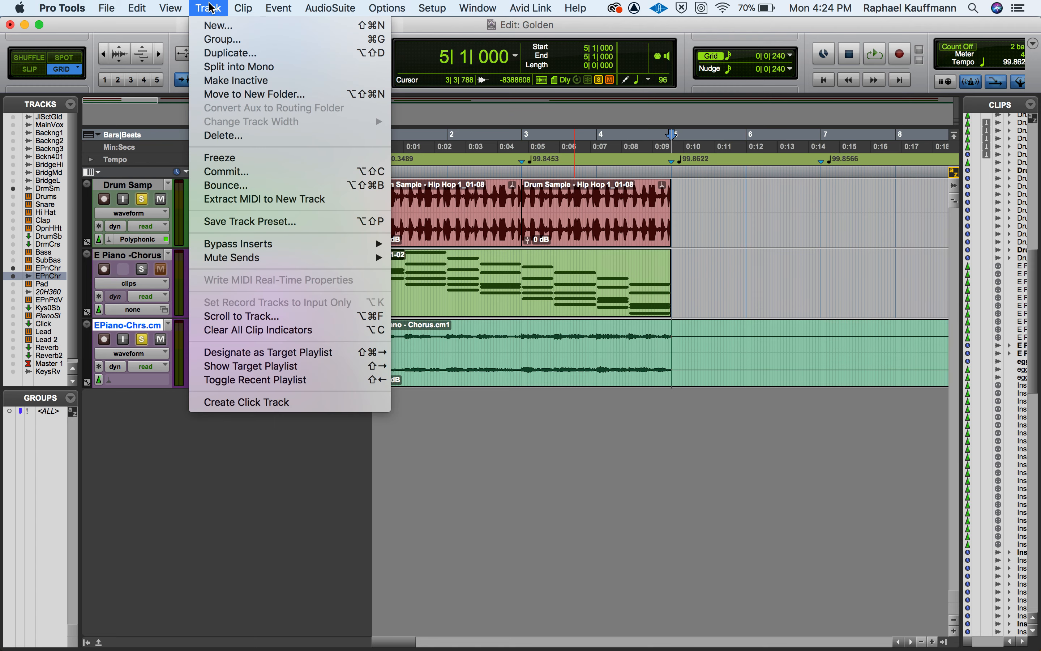
mouse_move(226, 263)
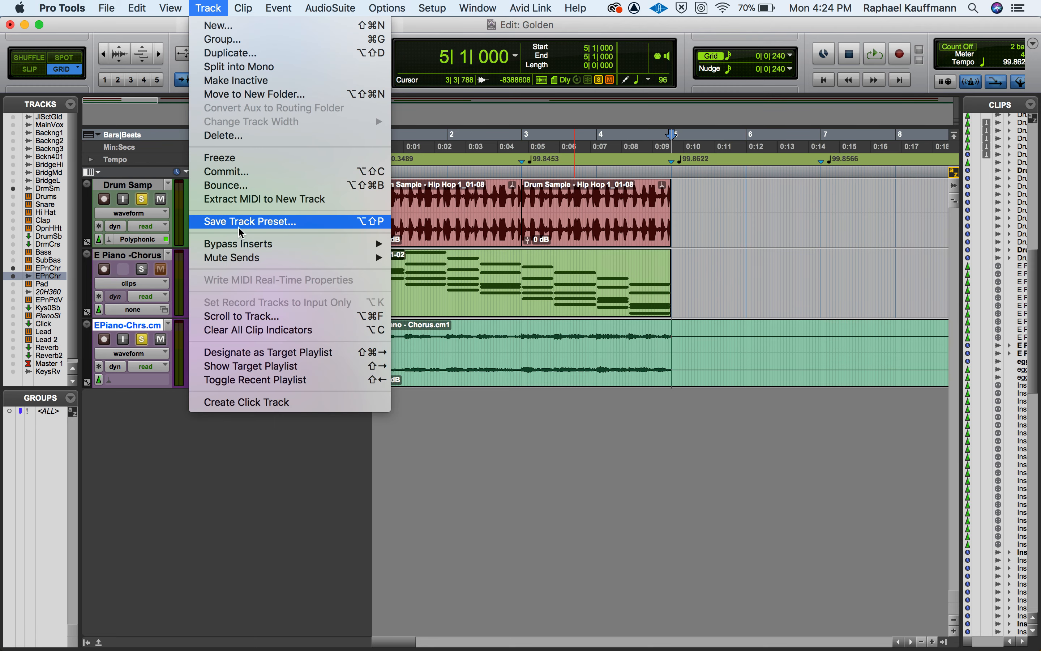
left_click(237, 136)
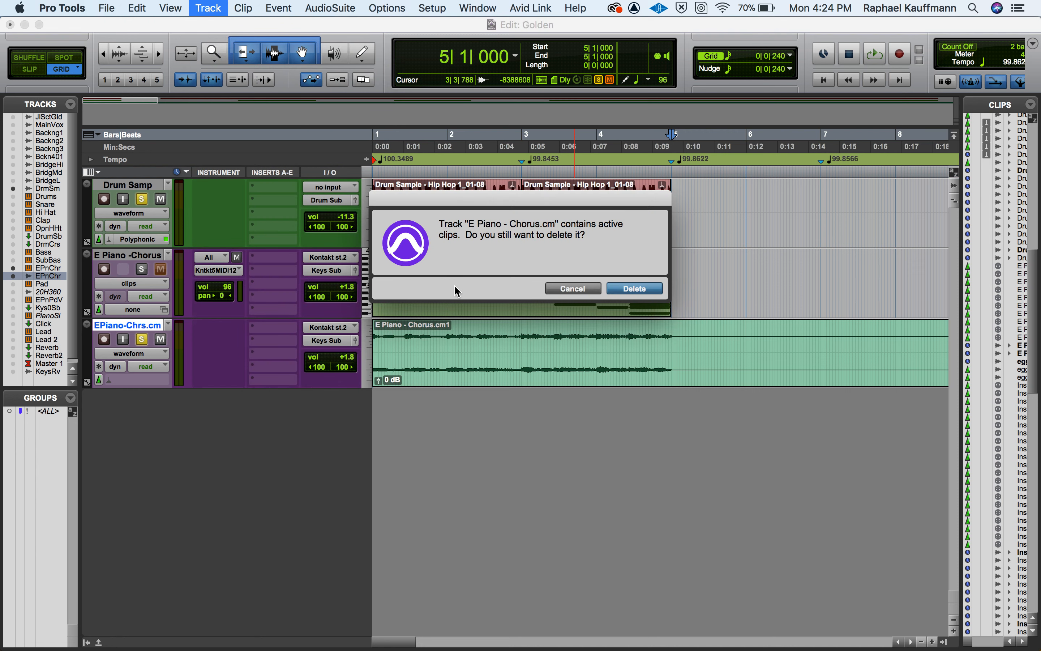
left_click(644, 294)
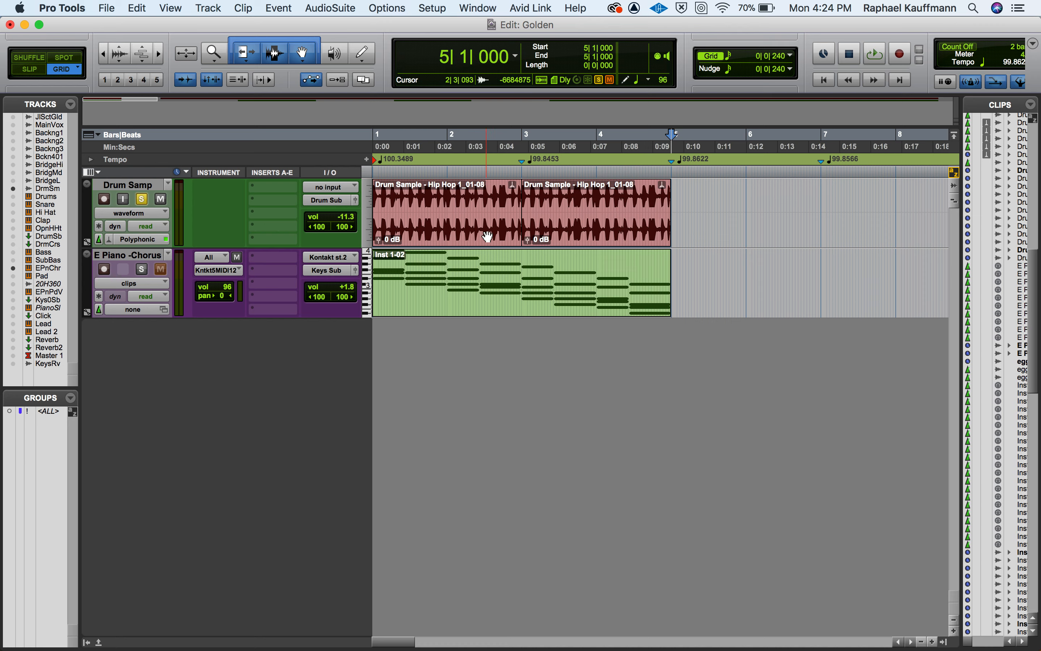
Take the Drum Samp track out of solo, solo the E Piano -Chorus track and select it.
left_click(142, 199)
left_click(142, 269)
left_click(150, 256)
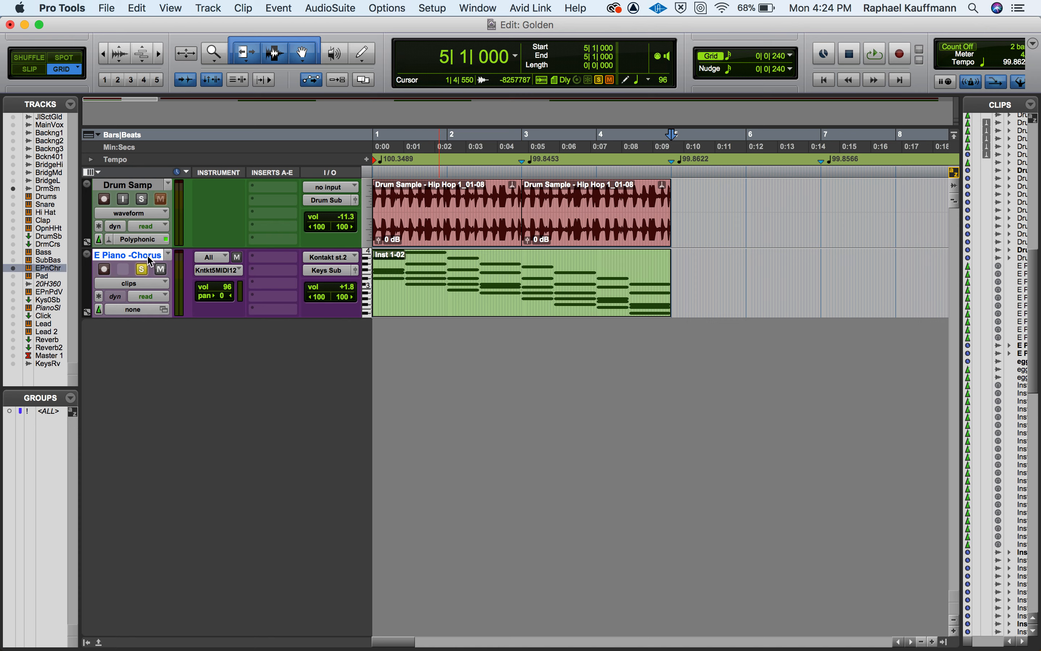
Create one new stereo audio track named "Keys Rev" below the E Piano -Chorus track.
left_click(209, 8)
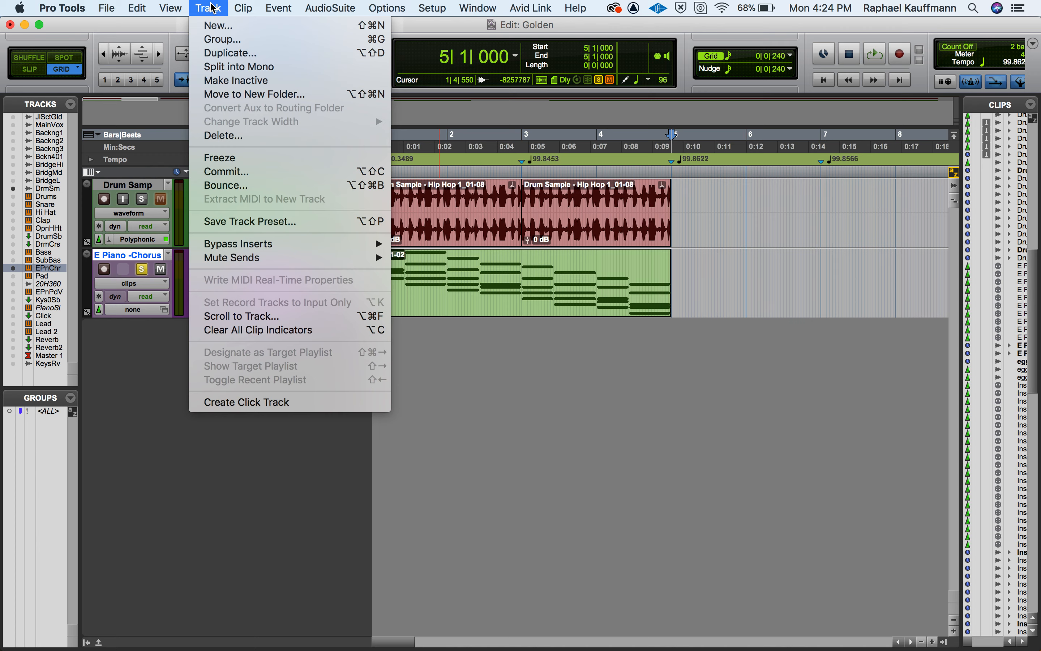
left_click(217, 26)
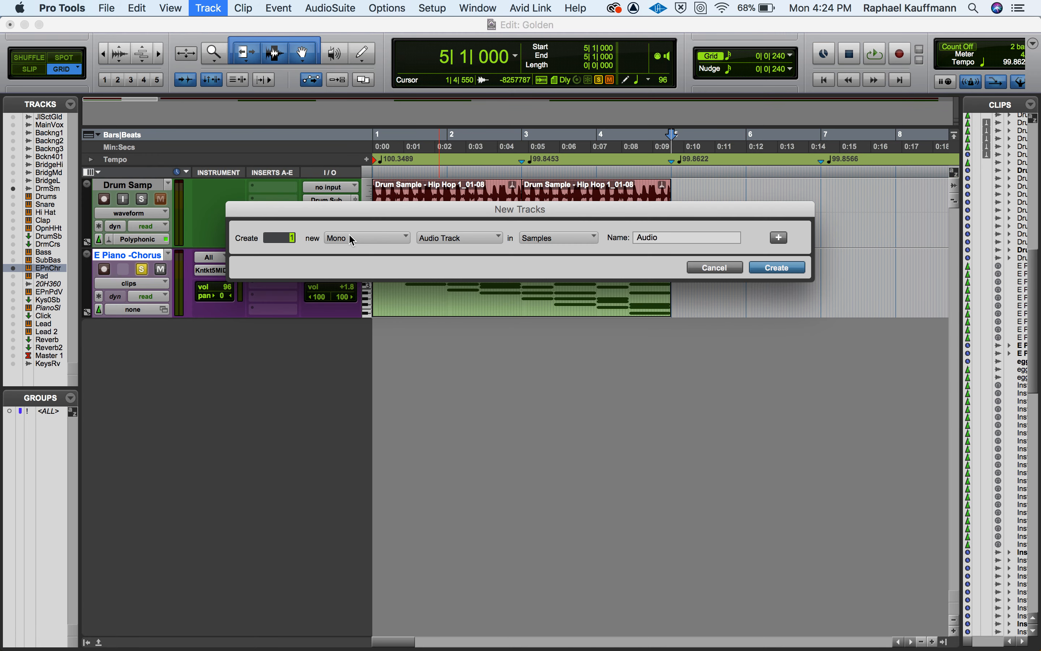
left_click(352, 239)
left_click(352, 251)
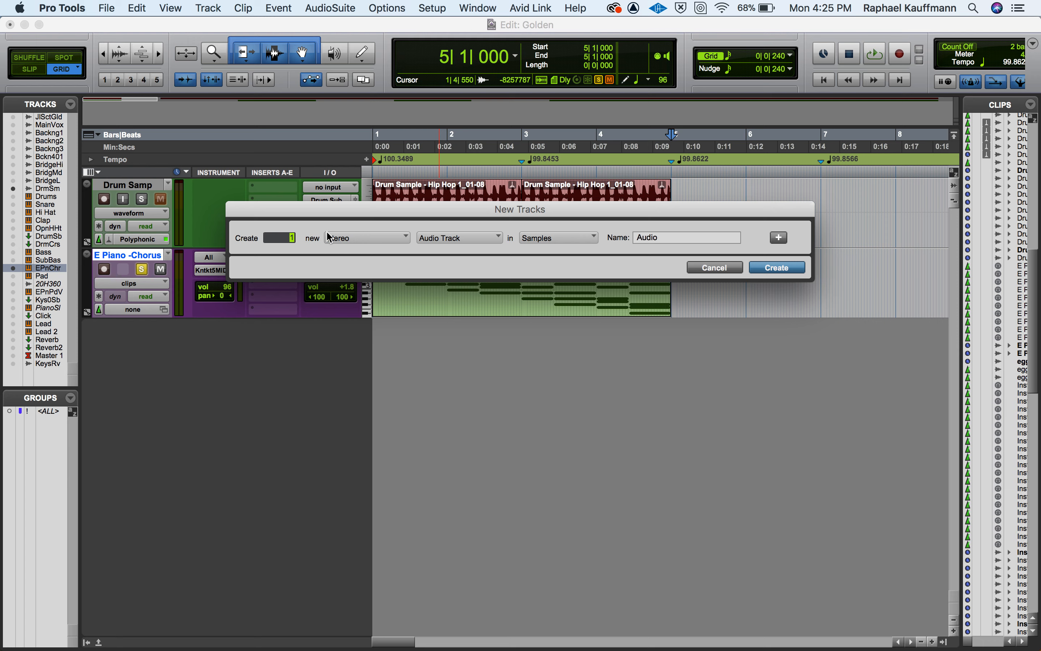
left_click_drag(671, 240, 618, 235)
type("Keys Rev")
left_click(782, 267)
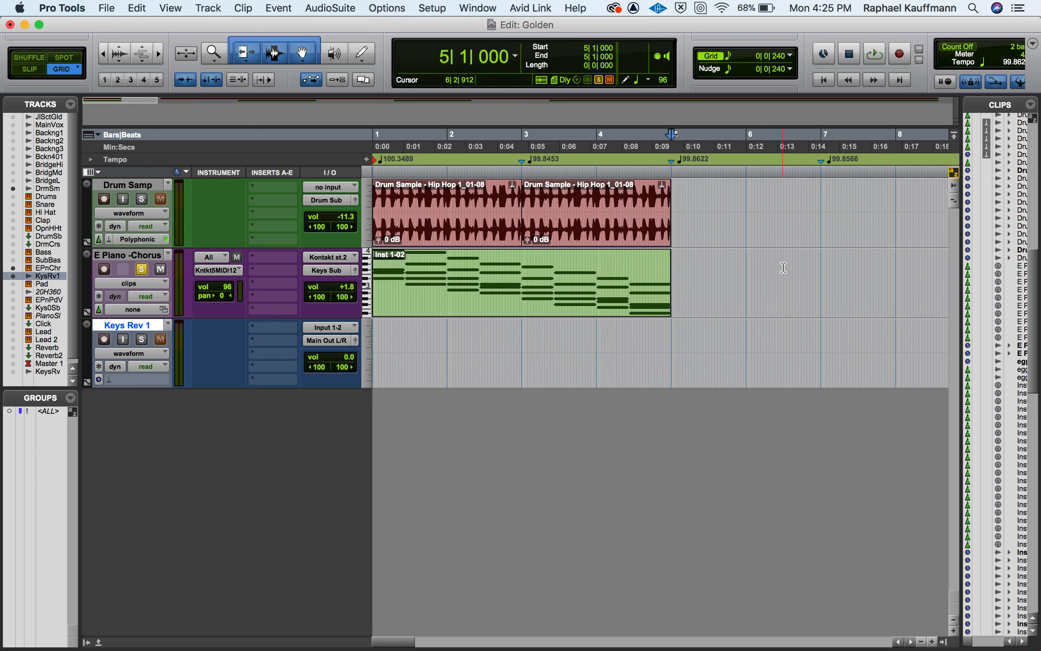
Bounce the Inst 1-02 MIDI clip to audio at bar 1 of the new Keys Rev track.
left_click(466, 296)
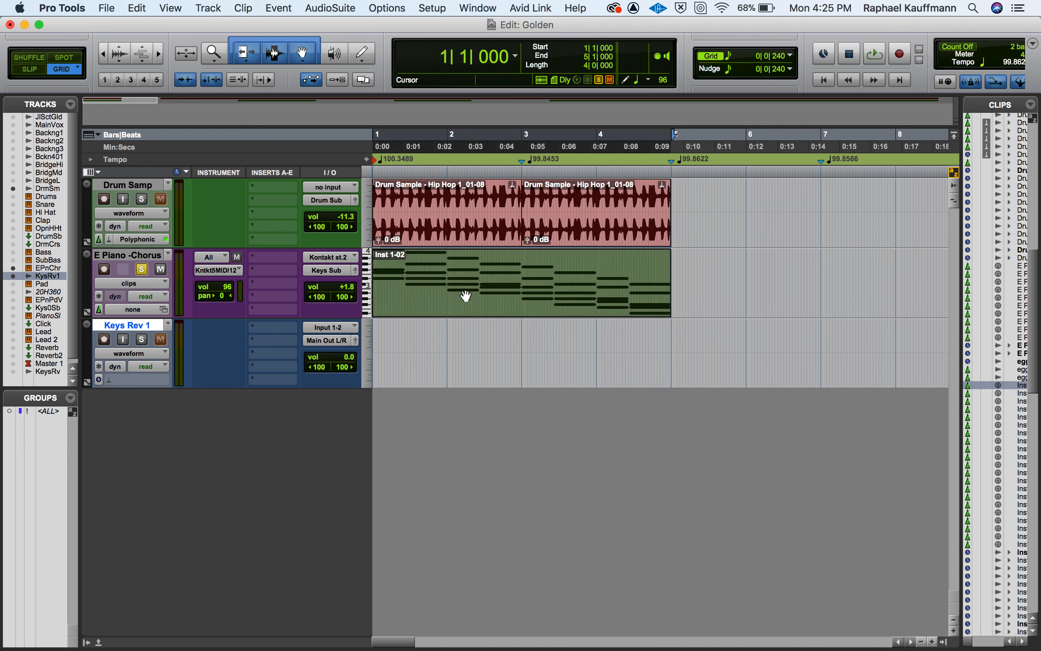
left_click_drag(466, 296, 460, 358)
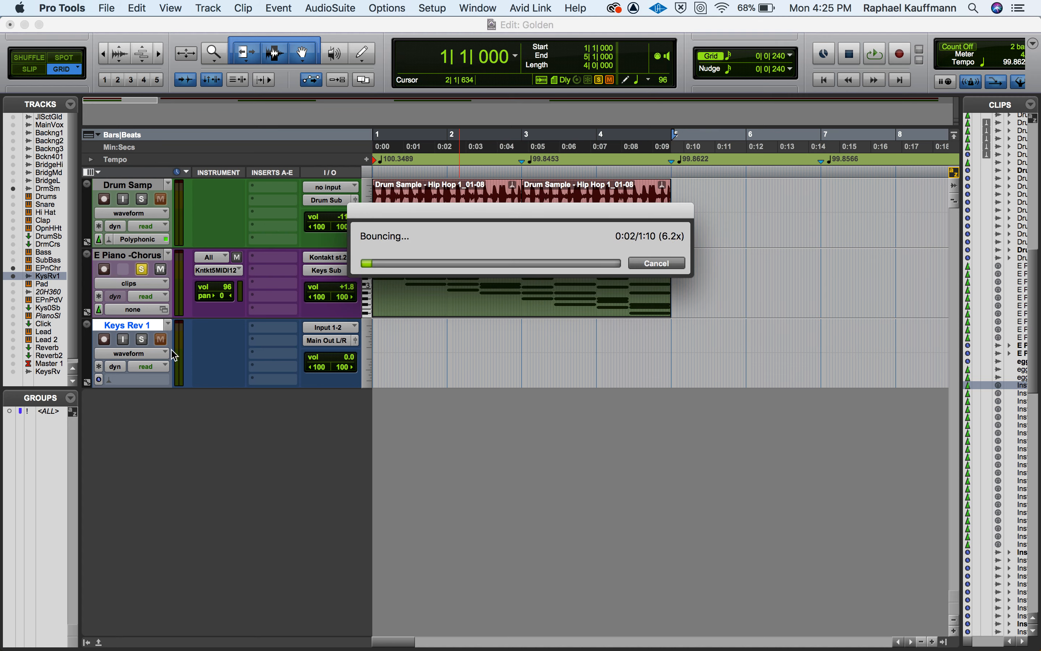
Move the solo from the E Piano -Chorus track to the new Keys Rev track and audition the bounced audio.
left_click(141, 269)
left_click(142, 339)
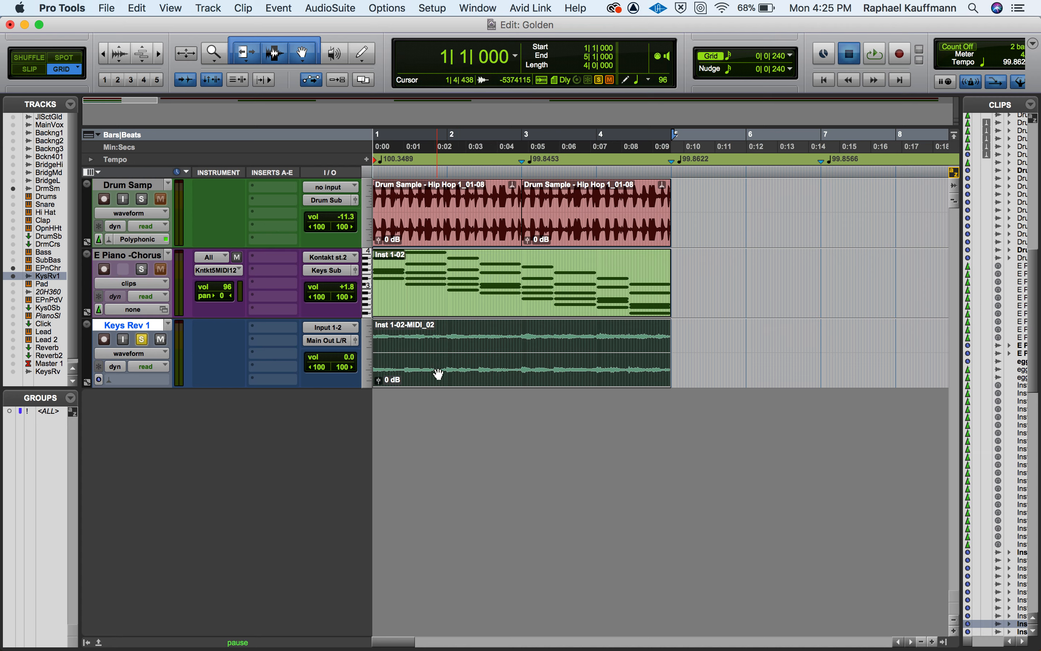
key("space")
key("space")
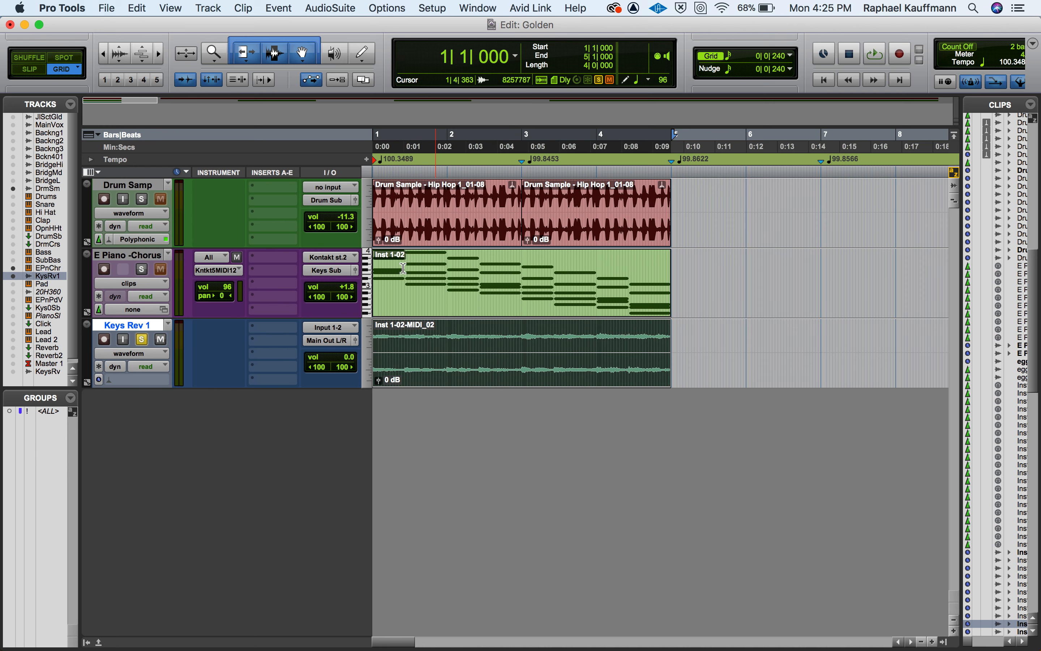
Insert the multichannel EQ3 7-Band plug-in in the first insert slot of the Keys Rev 1 track.
left_click(335, 7)
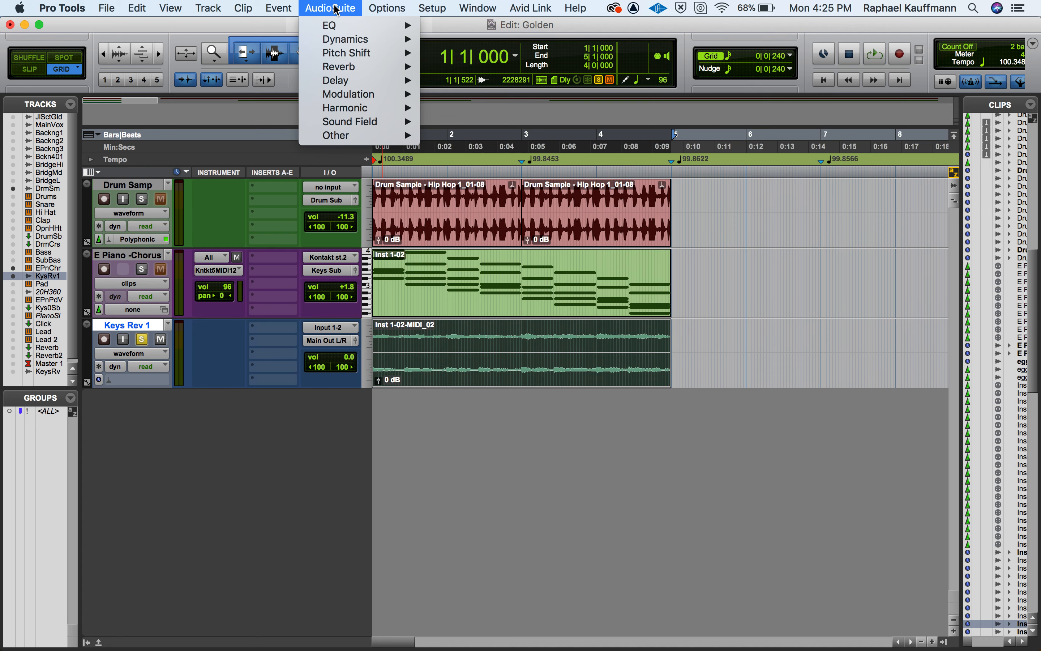
left_click(336, 6)
left_click(282, 339)
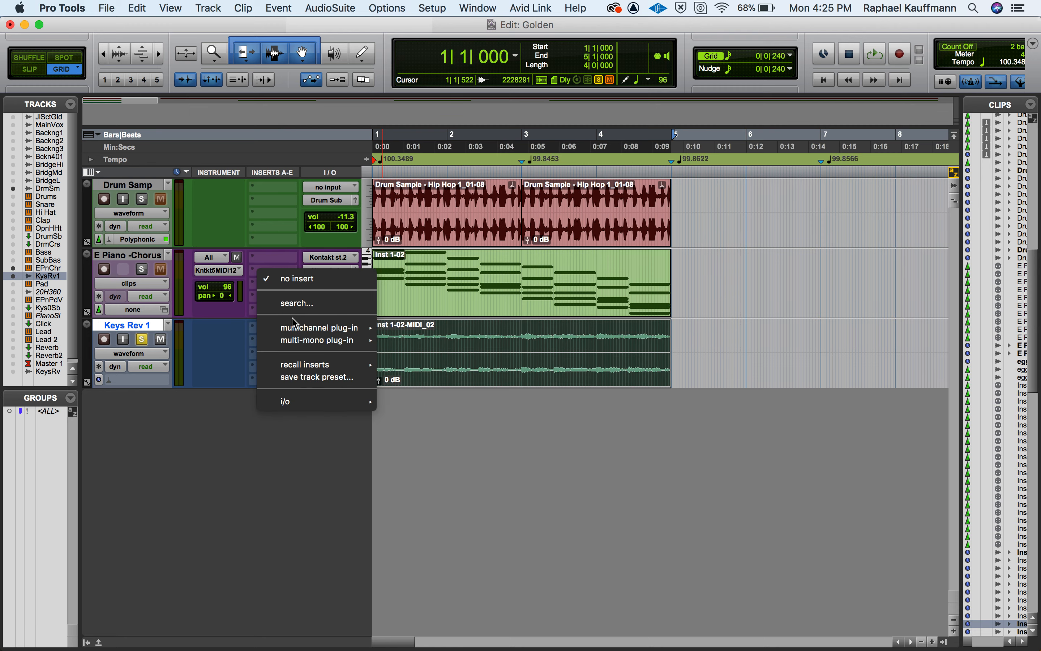
mouse_move(310, 327)
mouse_move(422, 332)
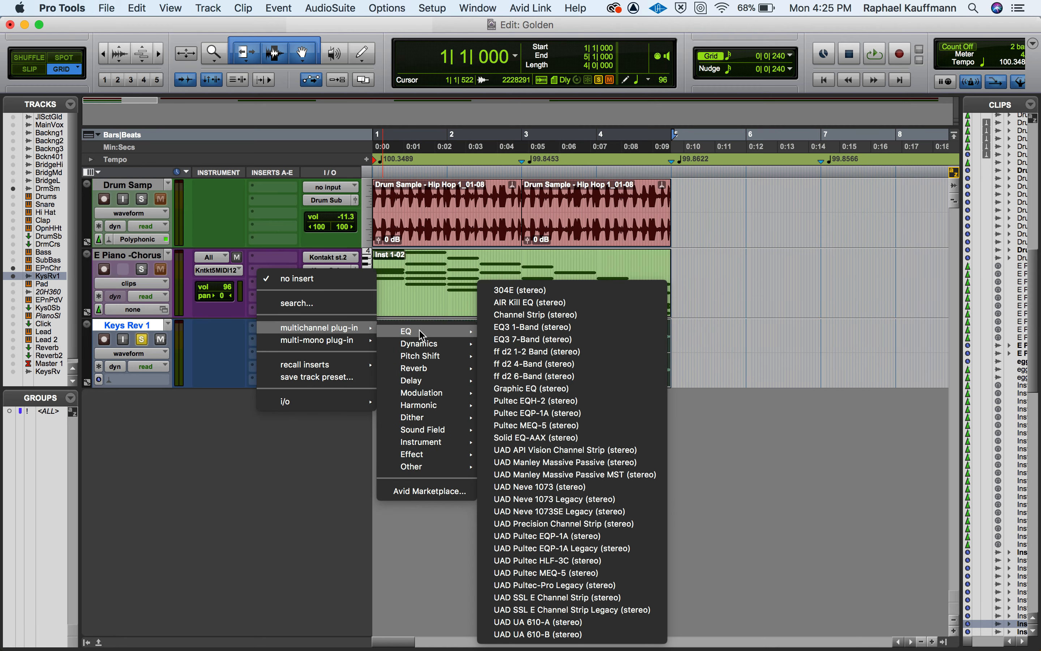
left_click(522, 339)
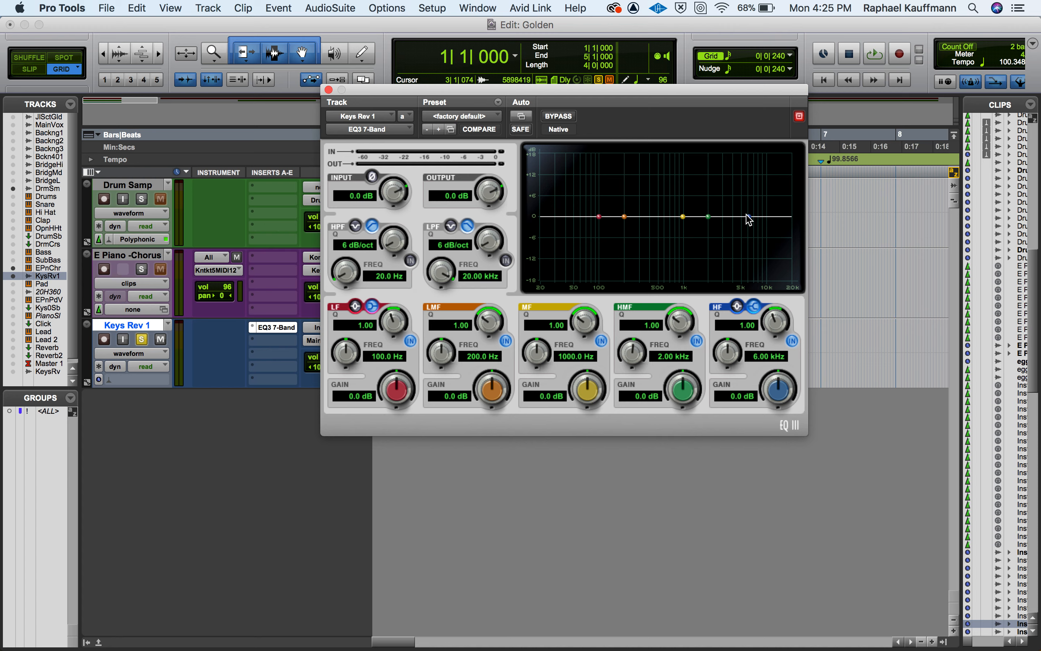
During playback, set the EQ's high shelf to 12.0 dB at 1.80 kHz and the low shelf to -12.0 dB at 500 Hz.
left_click_drag(748, 219, 704, 174)
key("space")
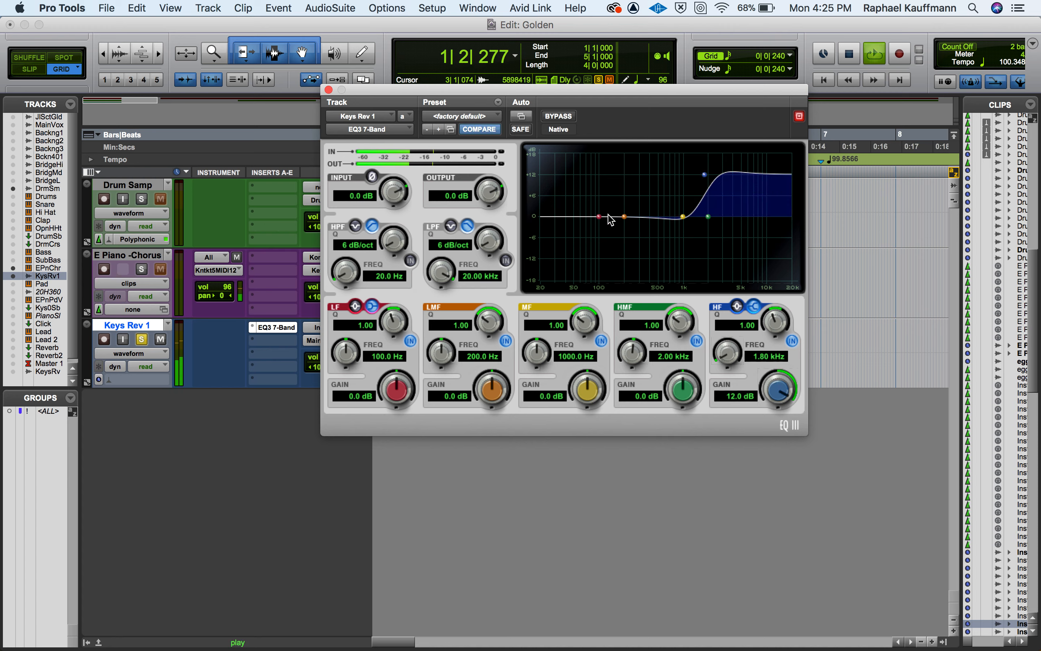
left_click_drag(599, 216, 662, 278)
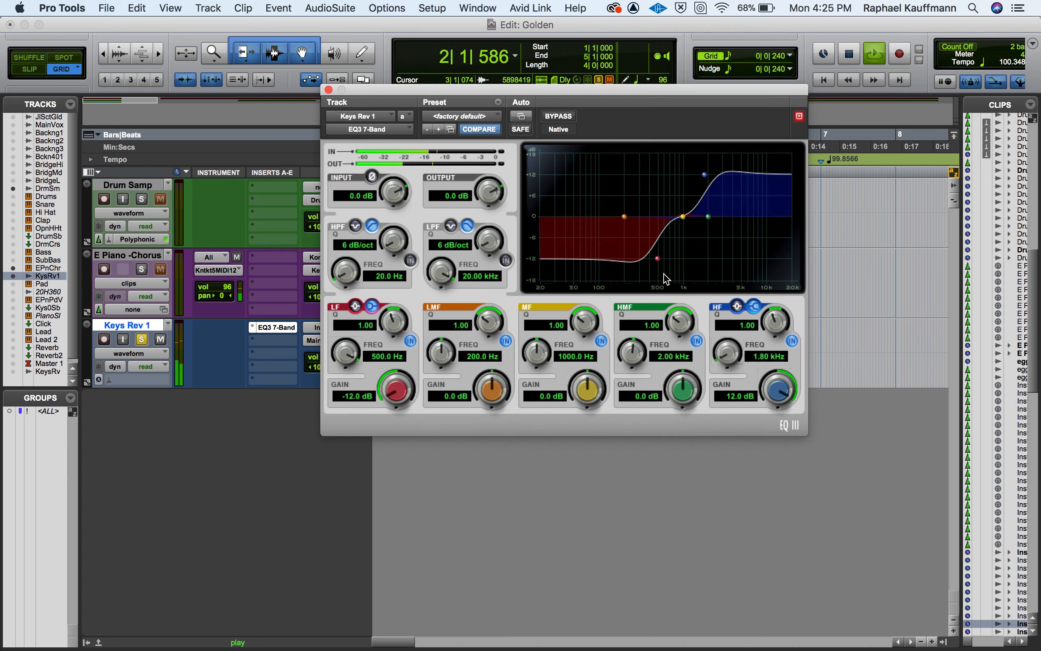
Stop playback and remove the EQ3 7-Band insert from the Keys Rev 1 track.
key("space")
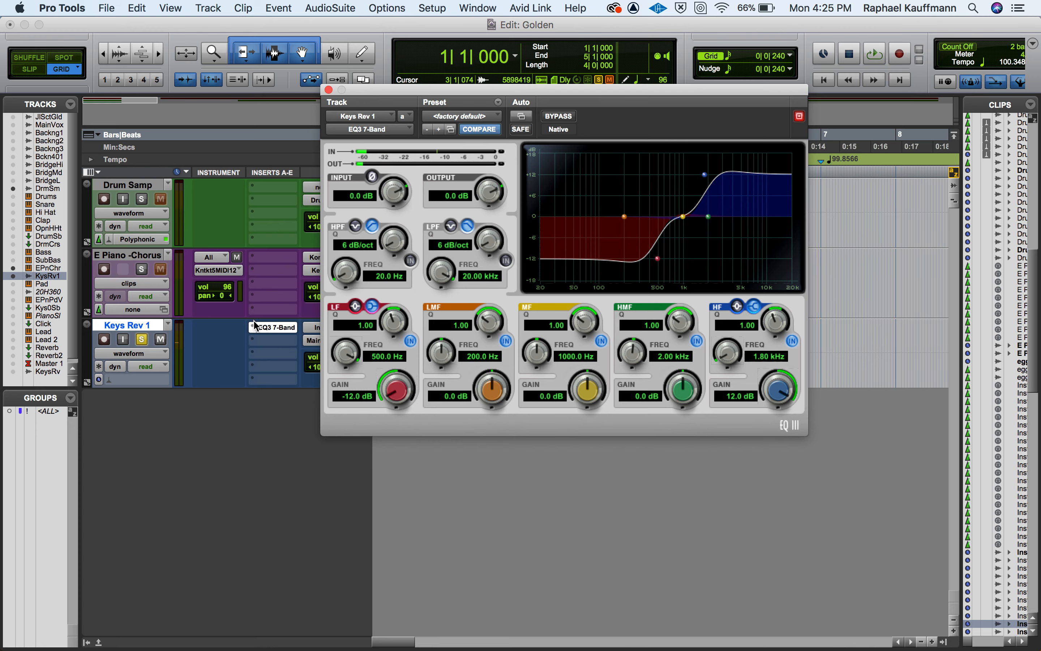
left_click(255, 333)
left_click(280, 278)
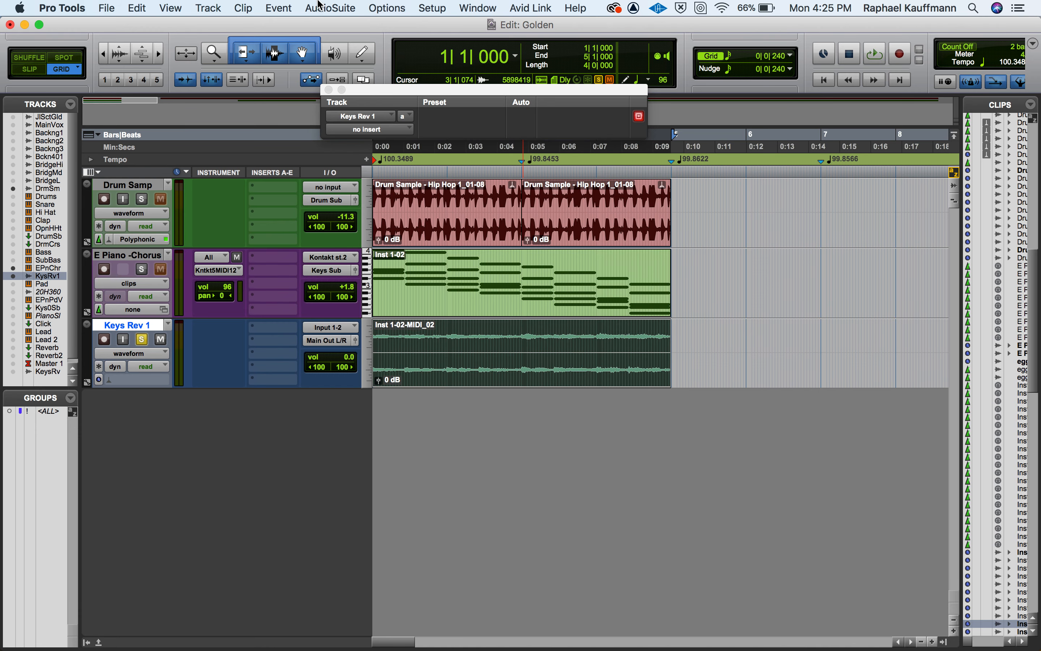
Open the AudioSuite EQ3 7-Band and set the low shelf to -12.0 dB at 335.1 Hz and the high shelf to 12.0 dB at 2.69 kHz.
left_click(330, 8)
mouse_move(331, 27)
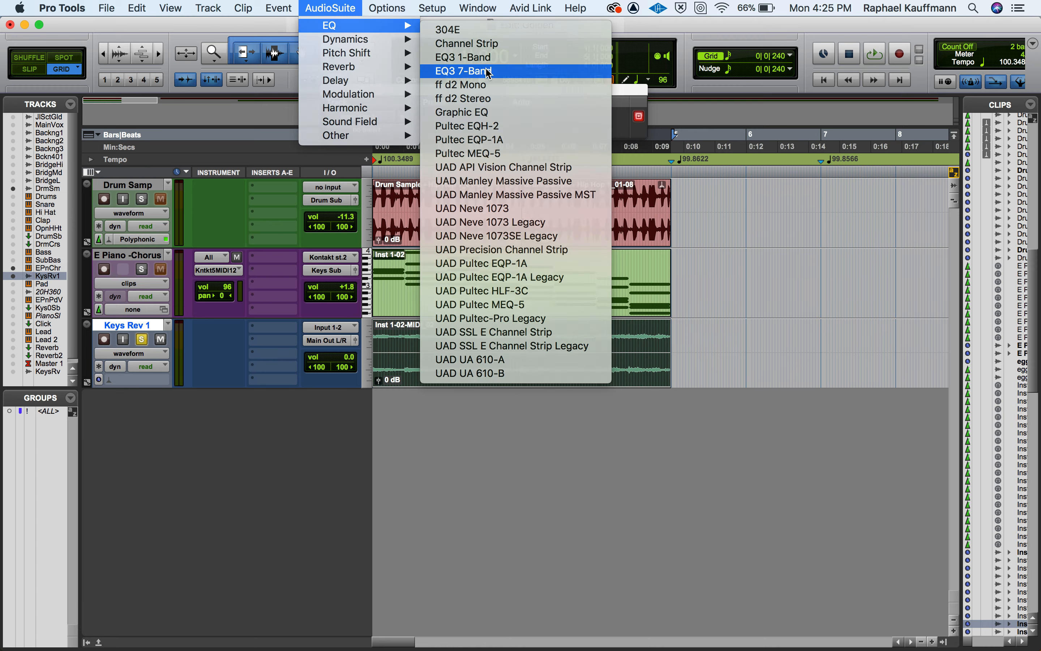
left_click(508, 67)
left_click_drag(666, 408, 635, 350)
left_click_drag(516, 408, 559, 472)
left_click_drag(624, 267, 957, 135)
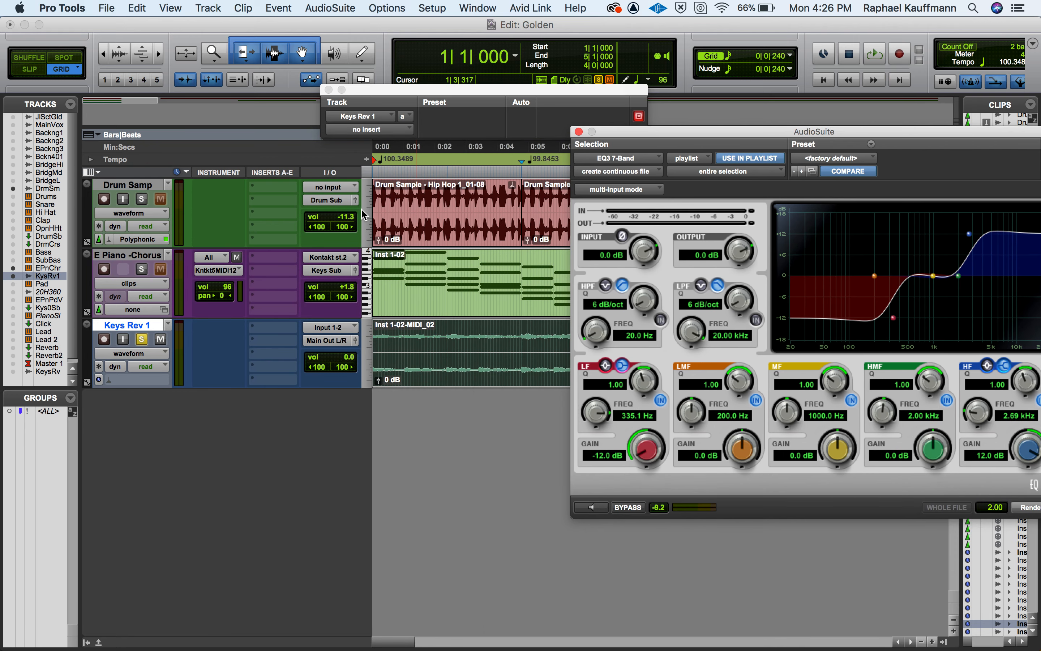
Render the AudioSuite EQ into the Keys Rev 1 clip and audition the processed audio.
left_click(1032, 508)
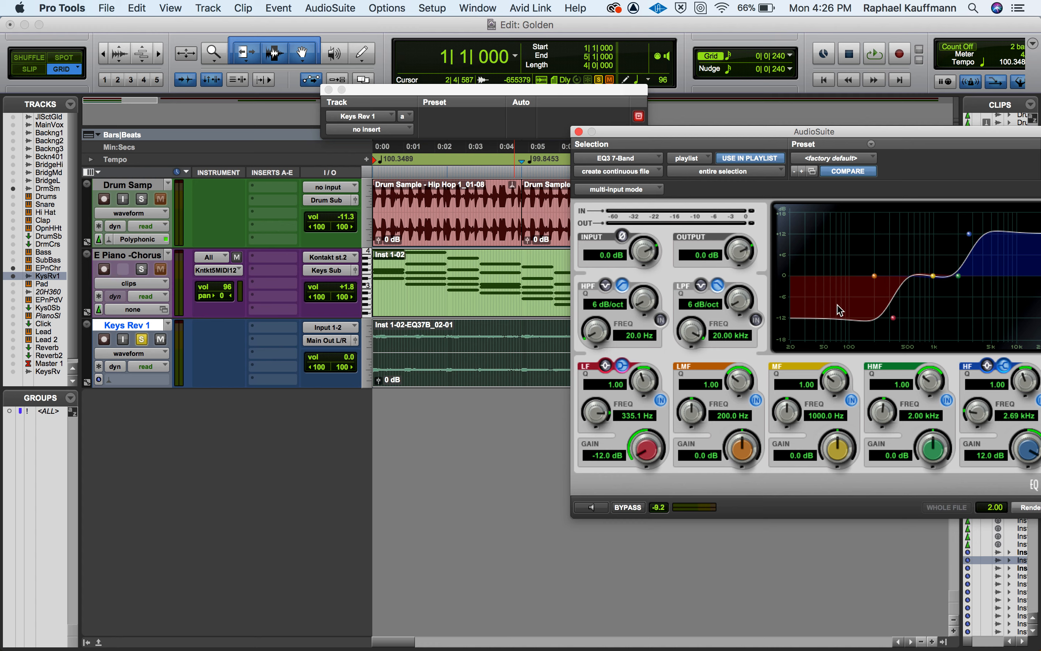
key("space")
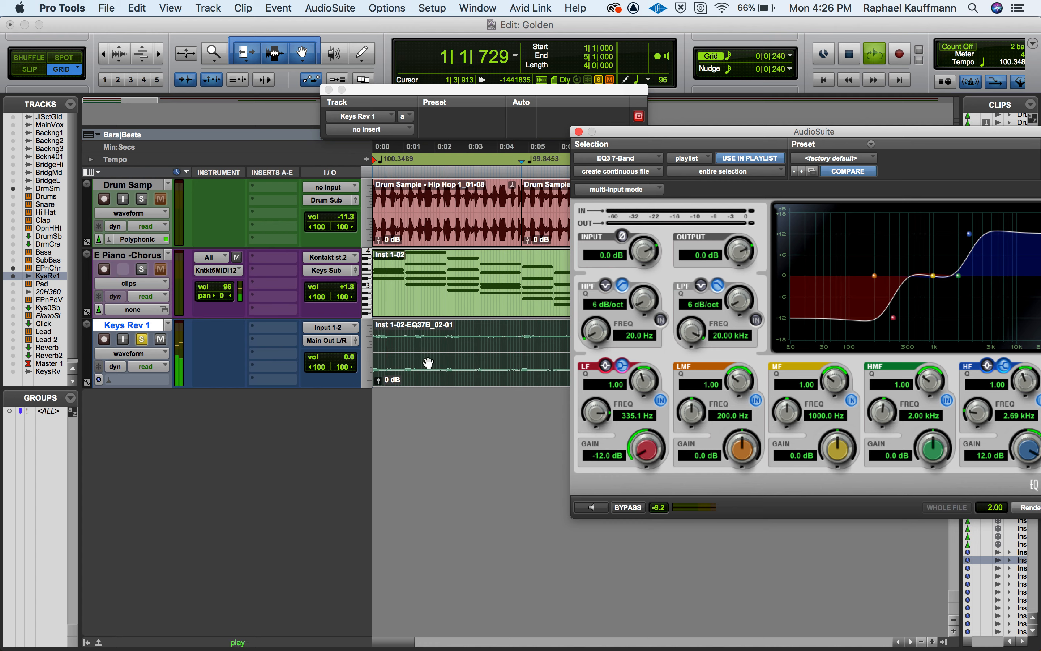
key("space")
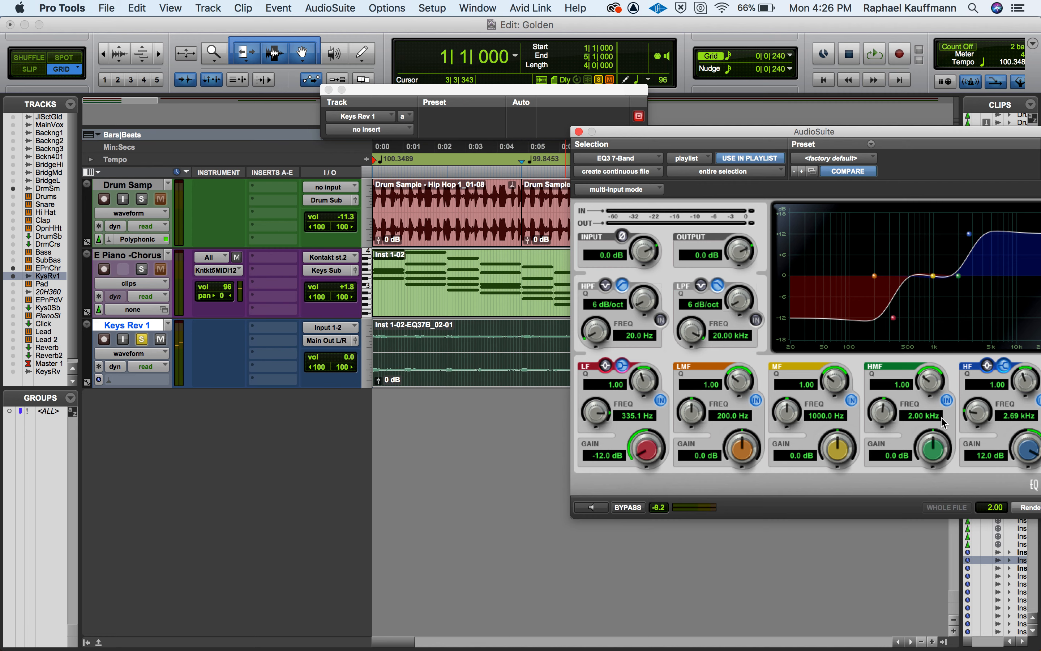
Undo the EQ render on the Keys Rev 1 clip and close the AudioSuite and empty insert windows.
key("super+z")
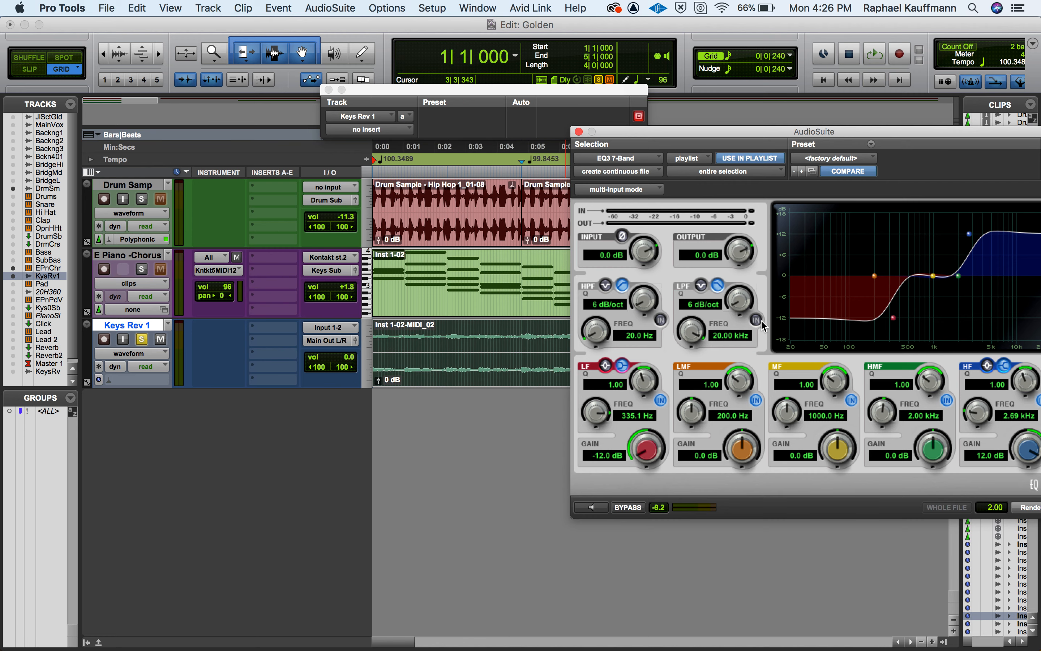
left_click(579, 131)
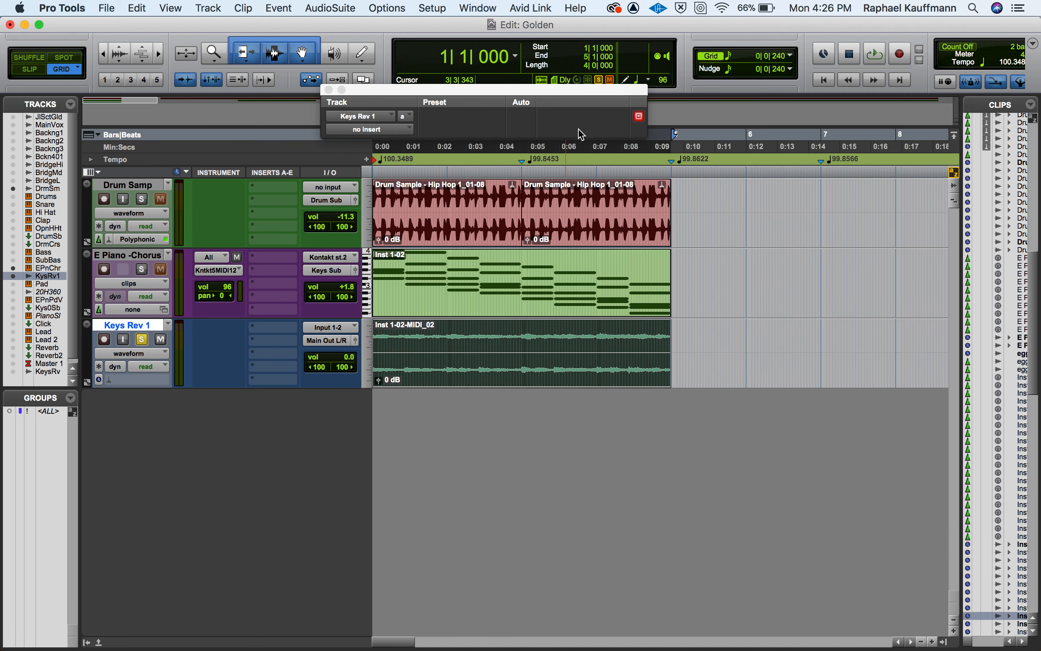
left_click(329, 90)
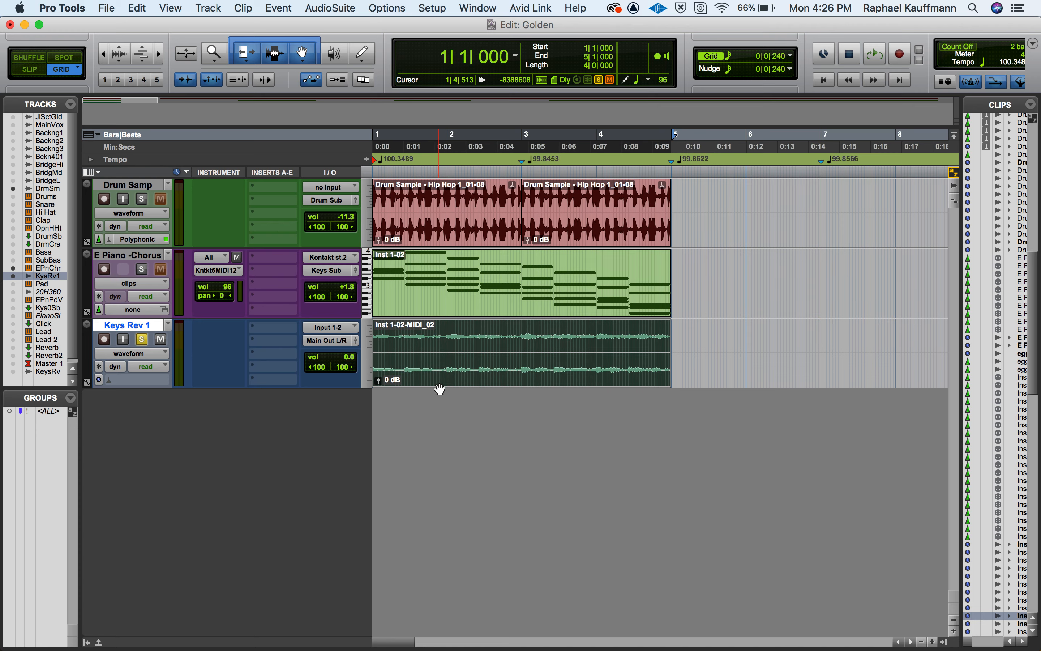
Audition the unprocessed Keys Rev 1 clip and open the AudioSuite Reverse processor, placing its window clear of the tracks.
key("space")
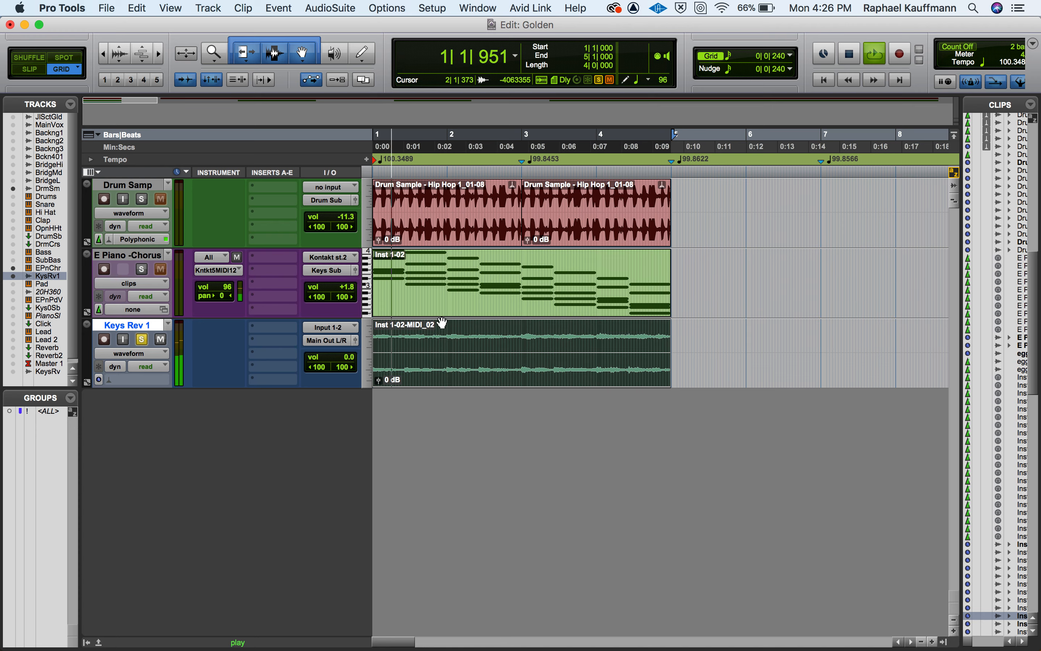
key("space")
left_click(352, 6)
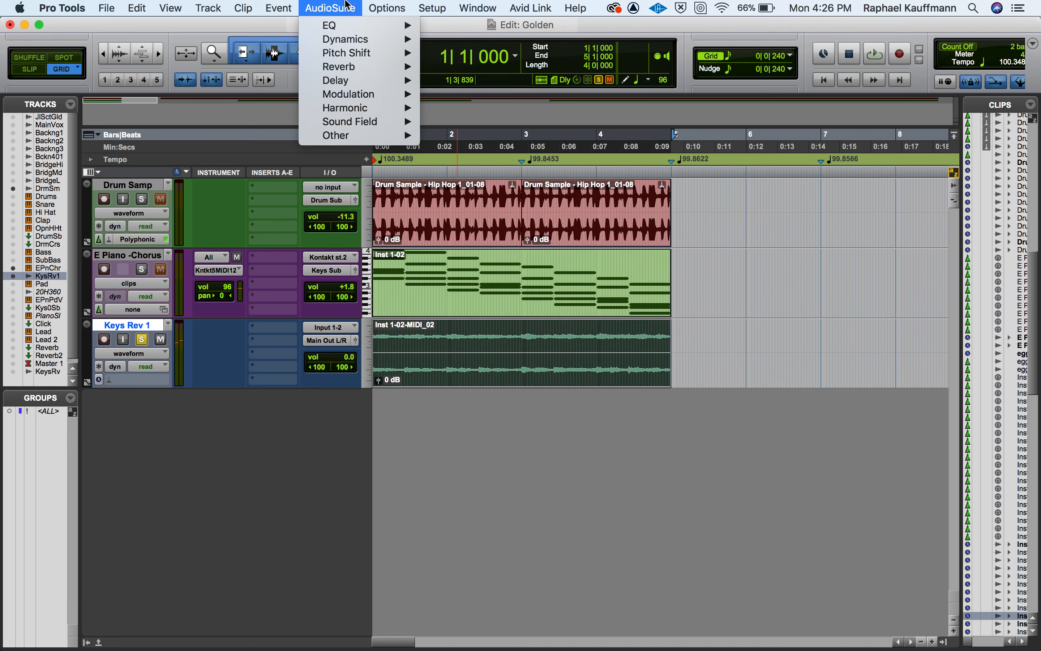
mouse_move(354, 138)
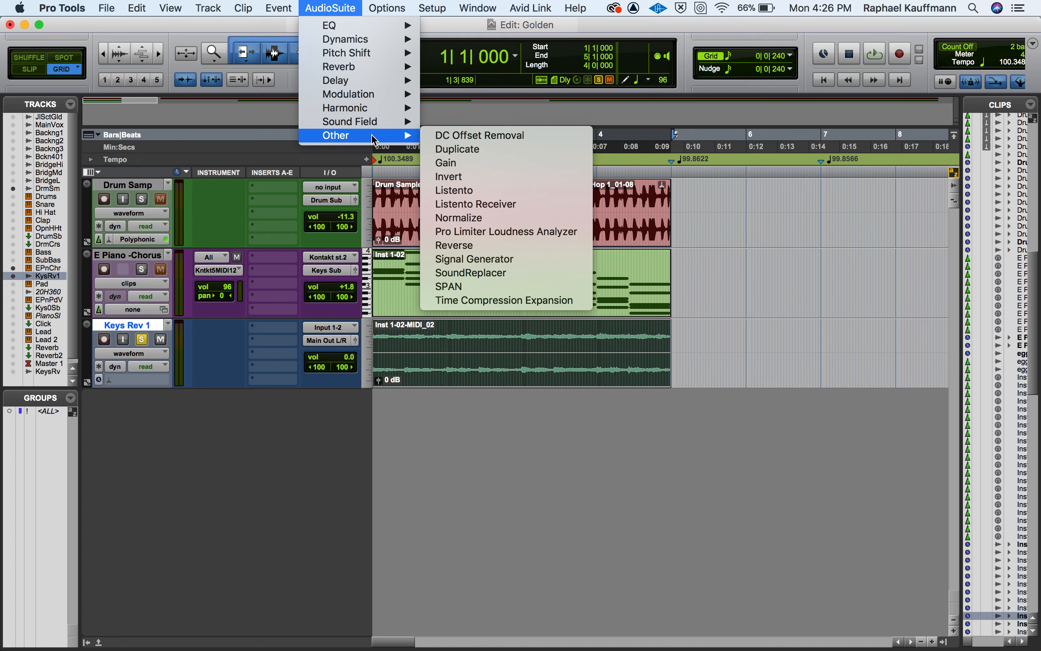
left_click(485, 246)
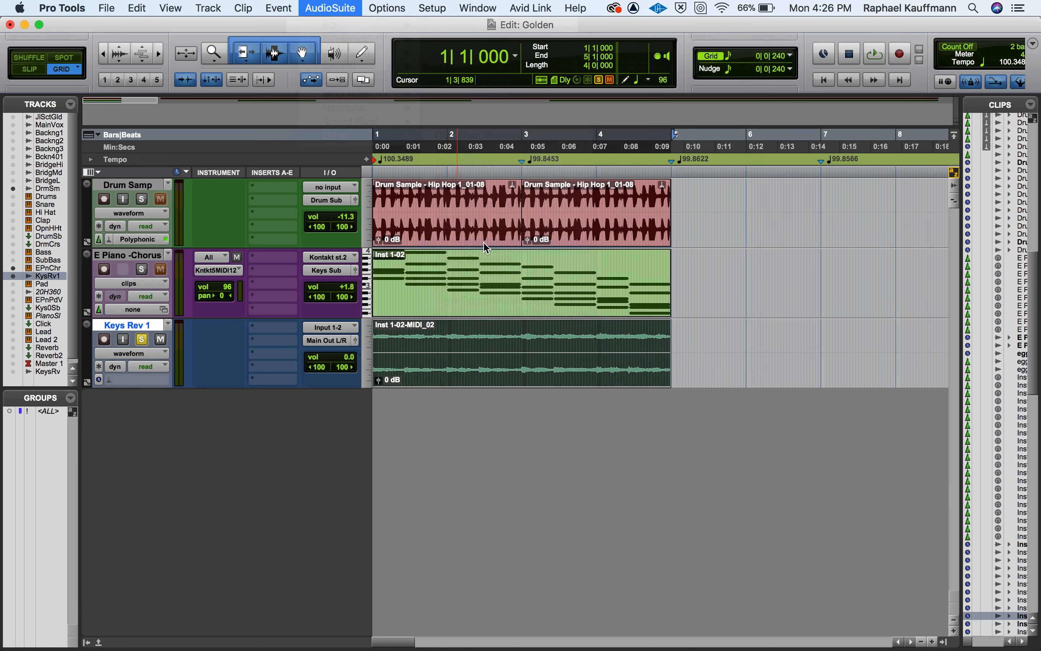
left_click_drag(592, 137, 128, 454)
mouse_move(804, 70)
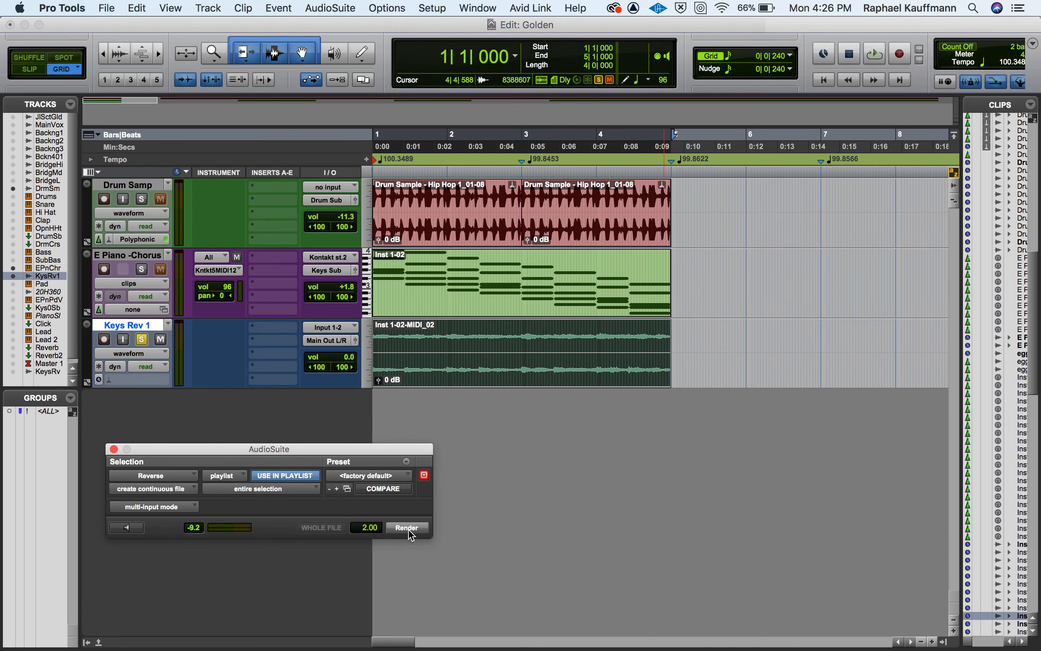
Render the whole Keys Rev 1 clip in reverse, auditioning the audio before and after processing.
key("space")
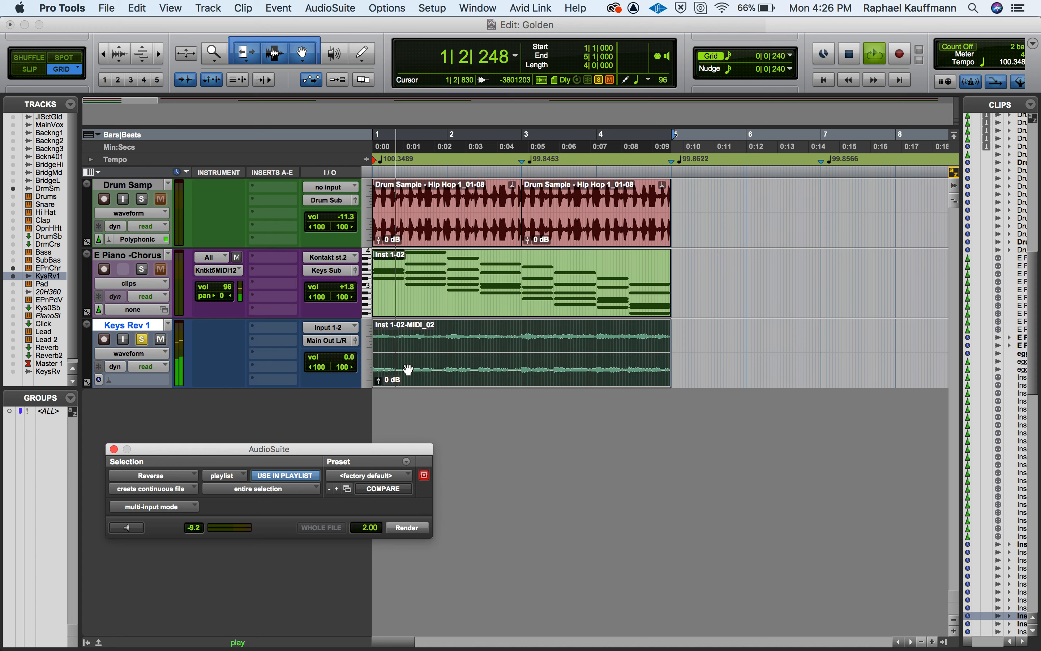
key("space")
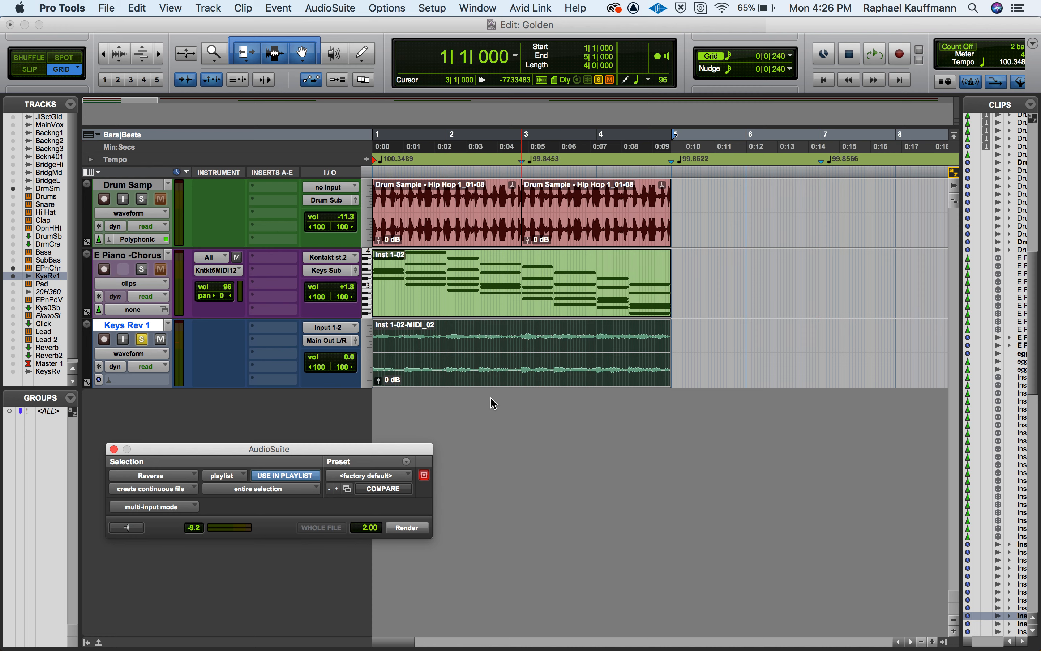
left_click(407, 528)
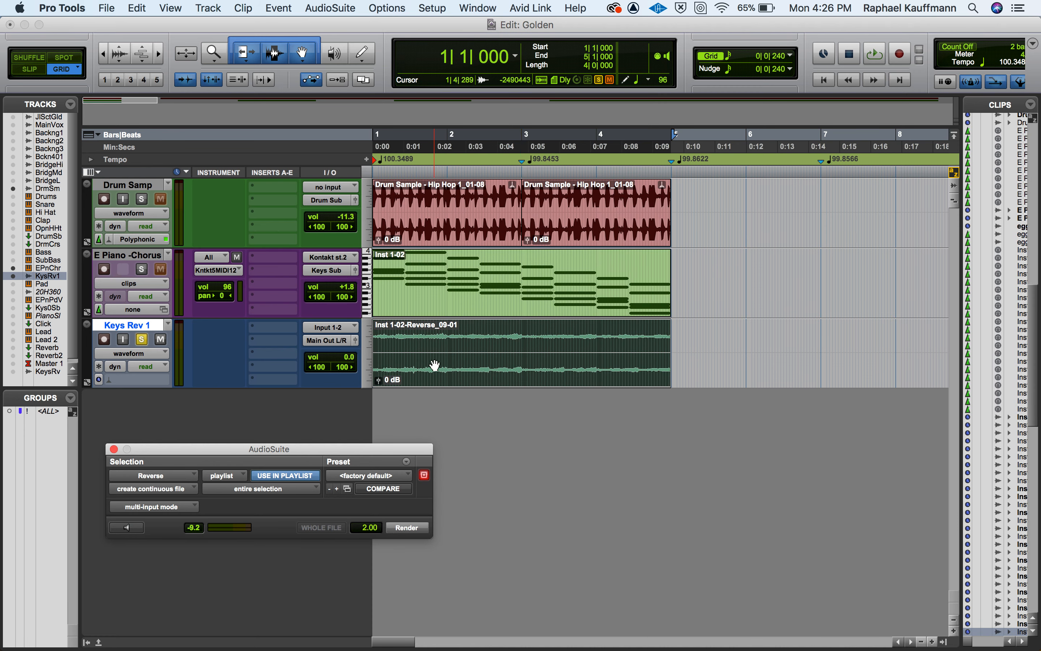
key("space")
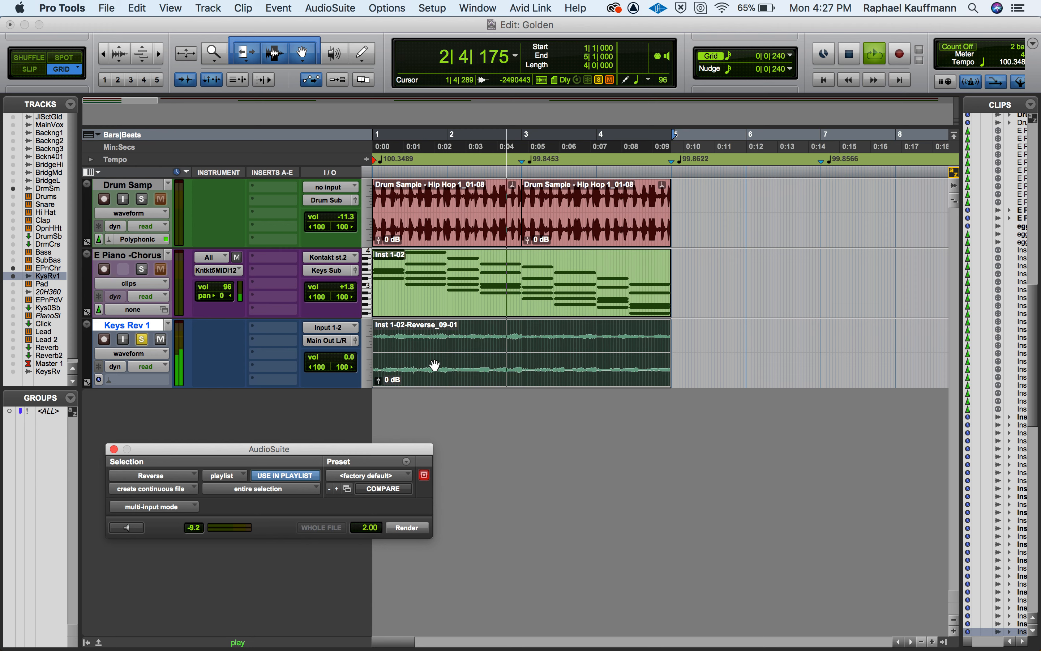
key("space")
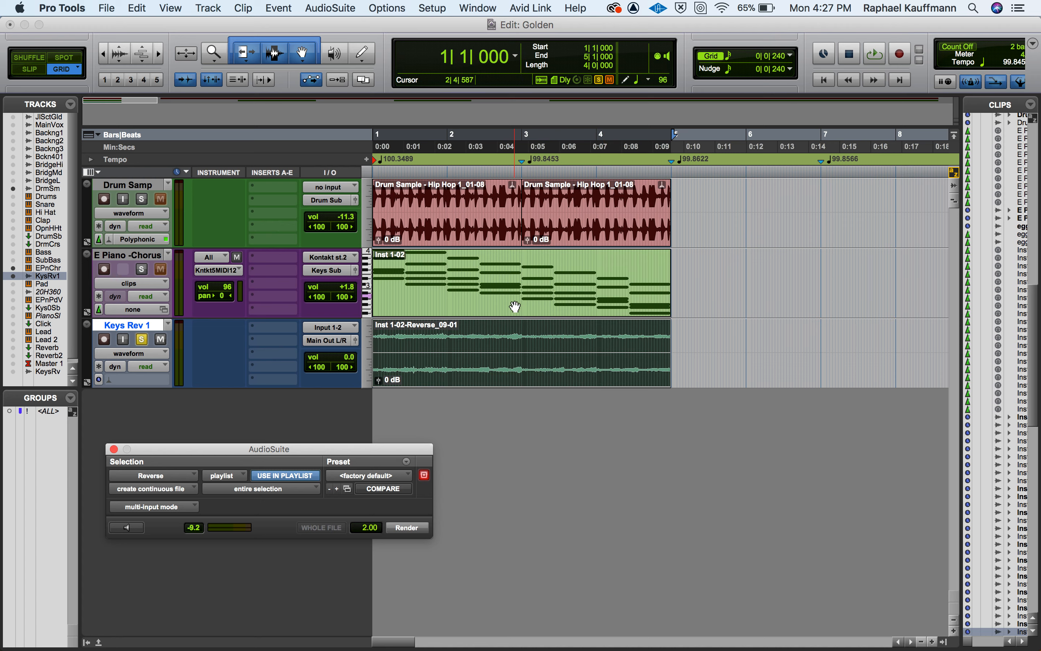
Solo the E Piano -Chorus track to audition it together with the reversed clip, and unsolo it after playback.
left_click(141, 271)
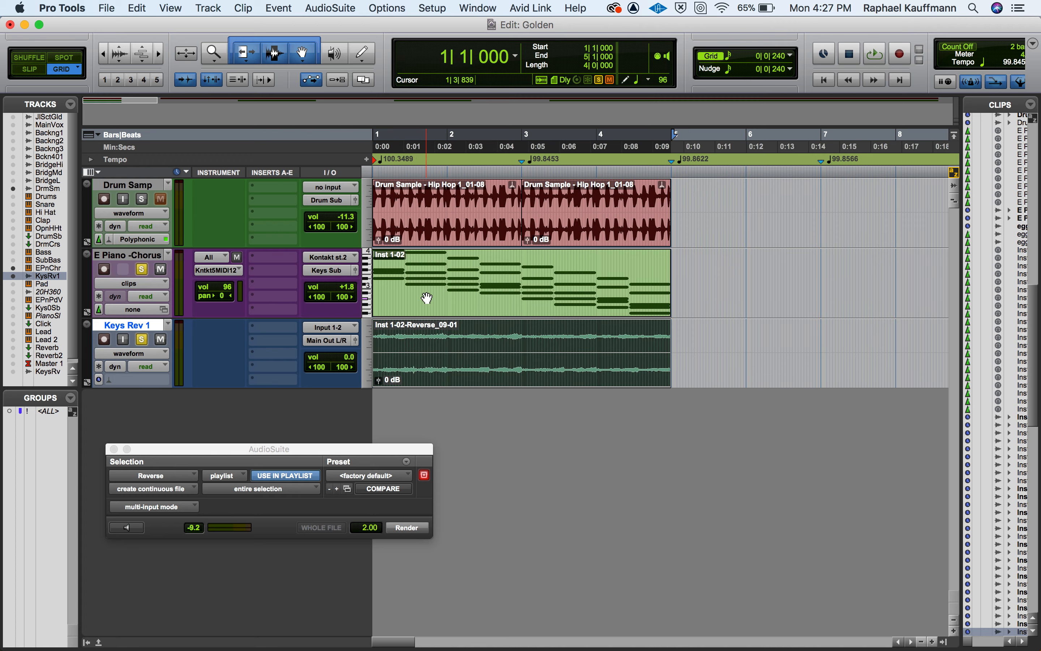
key("space")
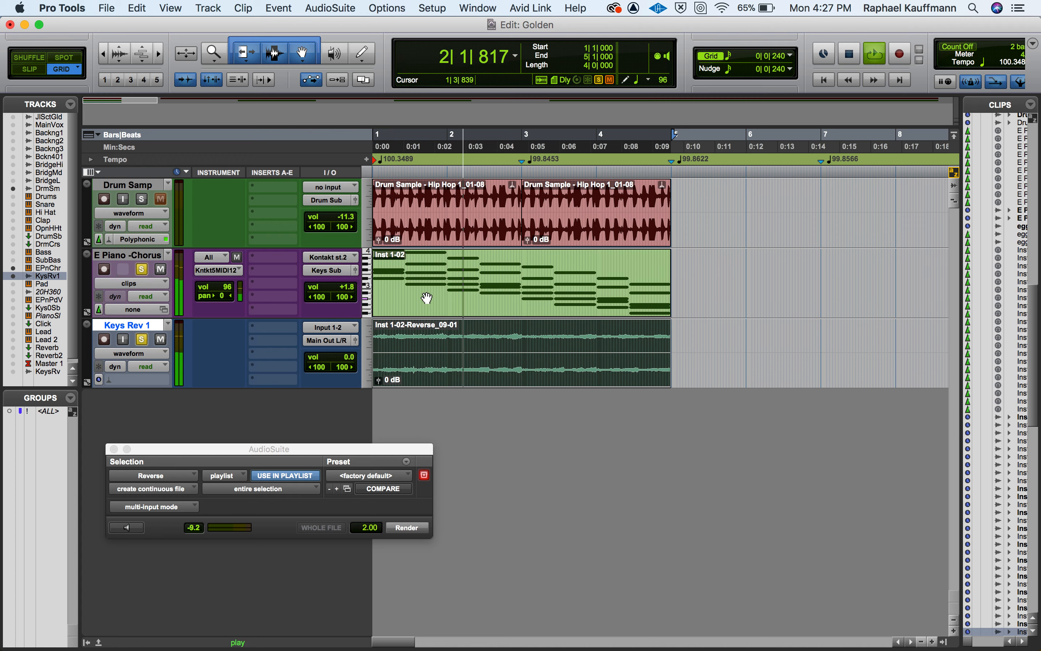
key("space")
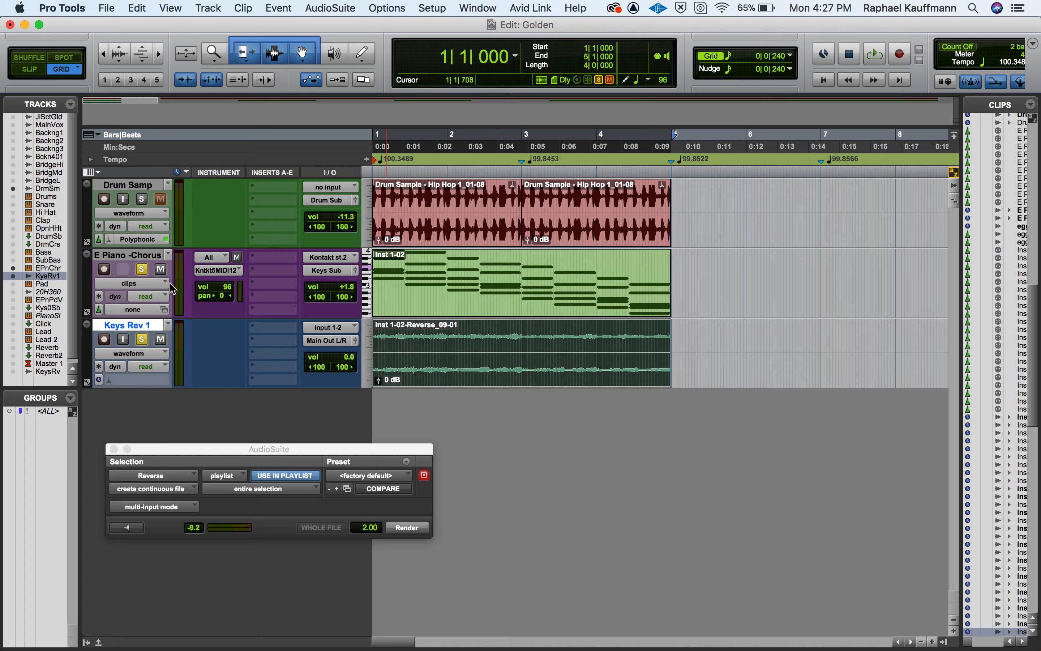
left_click(141, 271)
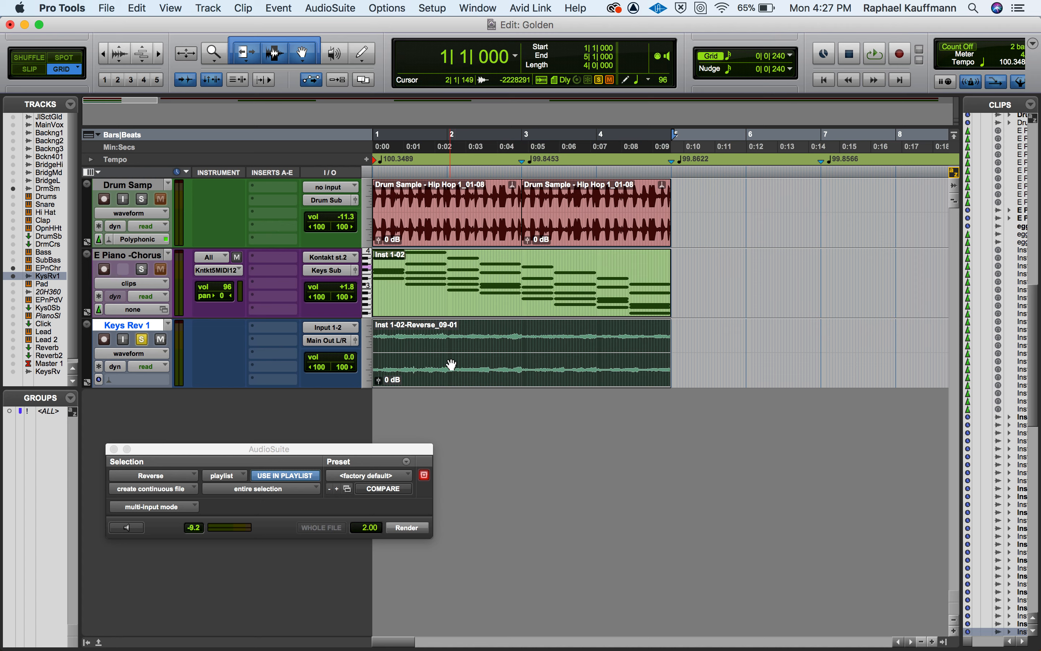
Delete the reversed clip from Keys Rev 1 and split the Inst 1-02 MIDI clip at the first chord change, 1|2|720.
key("Delete")
left_click(400, 273)
left_click(405, 275)
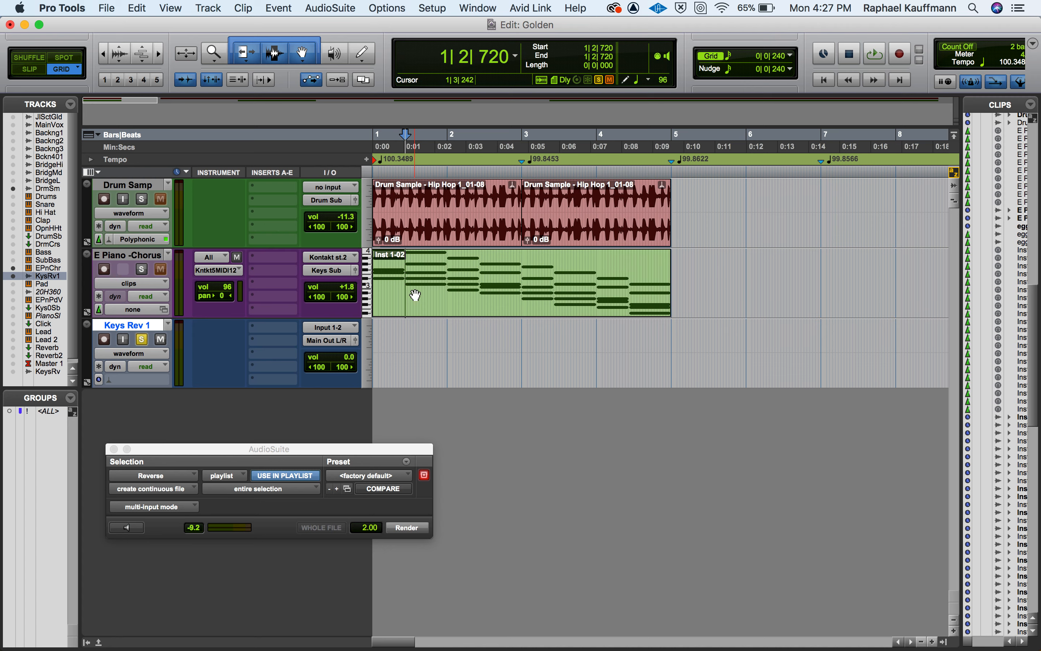
key("super+e")
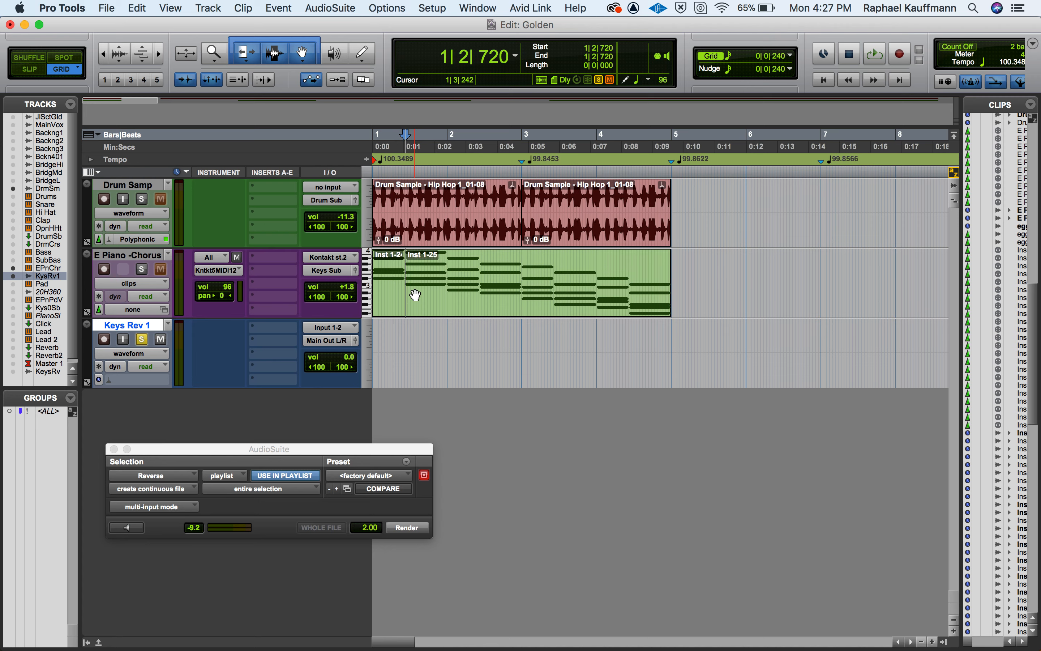
Split the rest of the E Piano MIDI clip at every chord change from 2|1|000 through 4|2|720.
key("Tab")
key("super+e")
key("Tab")
key("super+e")
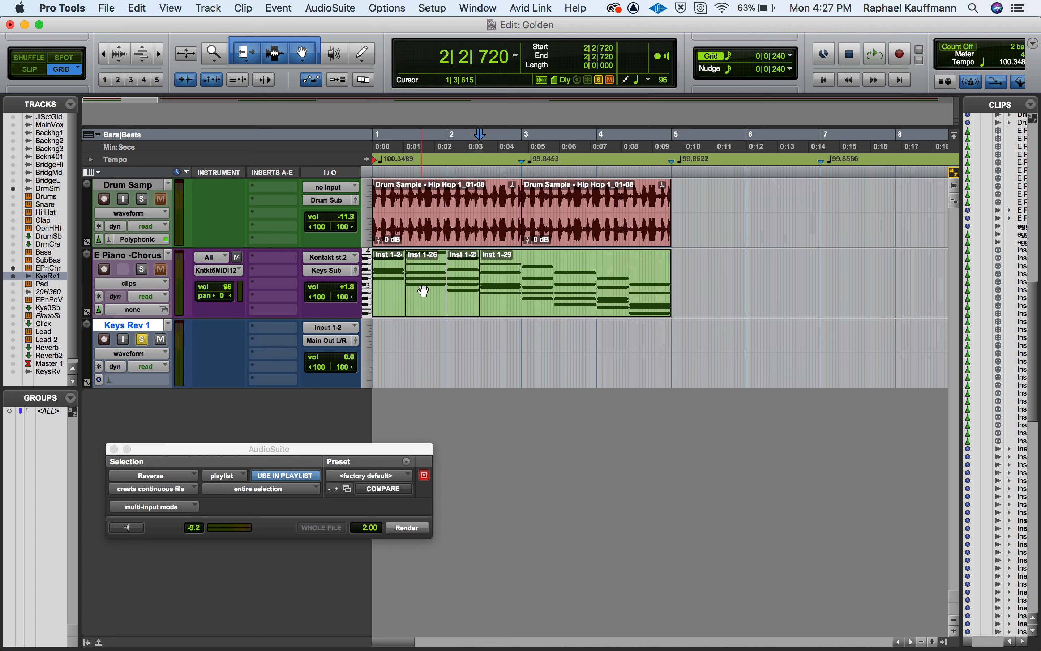
key("Tab")
key("super+e")
key("Tab")
key("super+e")
key("Tab")
key("super+e")
key("Tab")
key("super+e")
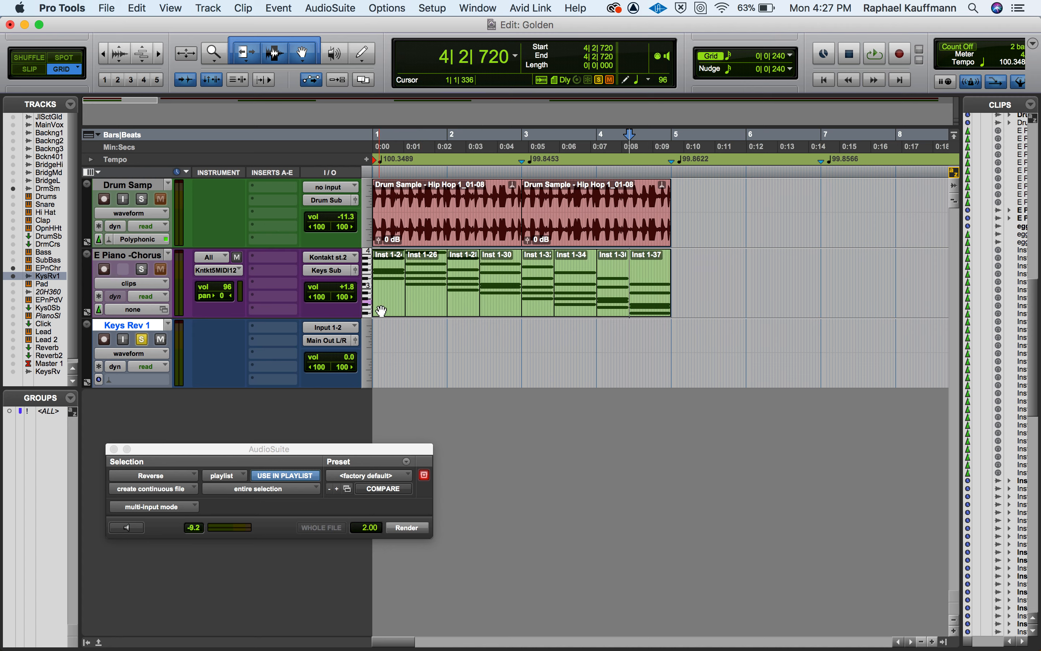
Bounce the first two E Piano chord clips one at a time to audio on the Keys Rev 1 track, keeping their timeline positions.
left_click(380, 311)
left_click_drag(380, 311, 384, 347)
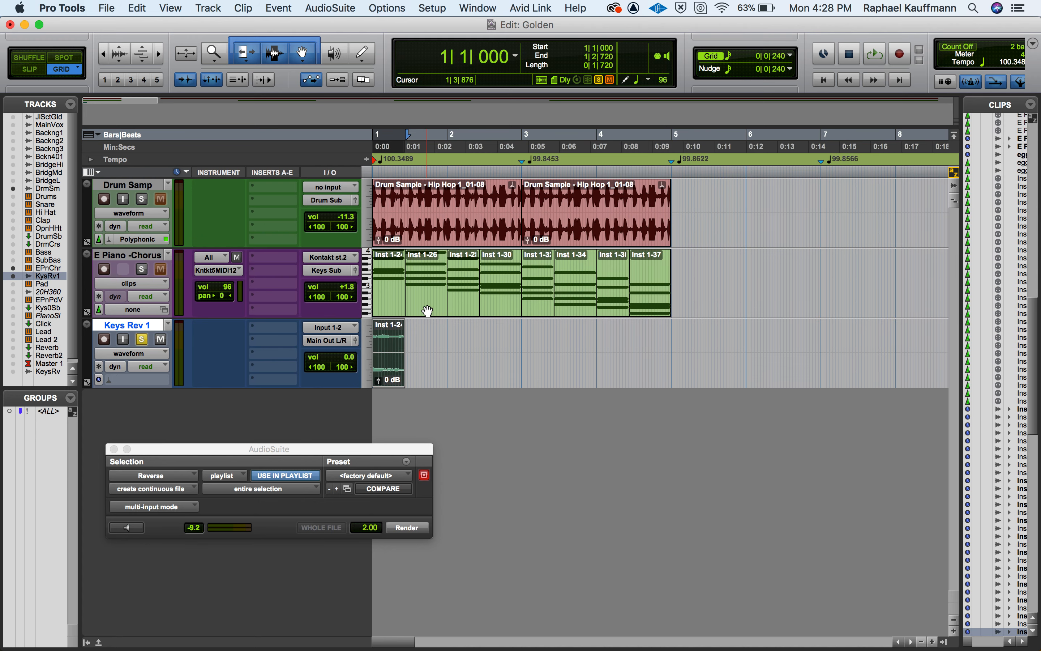
left_click_drag(427, 310, 428, 356)
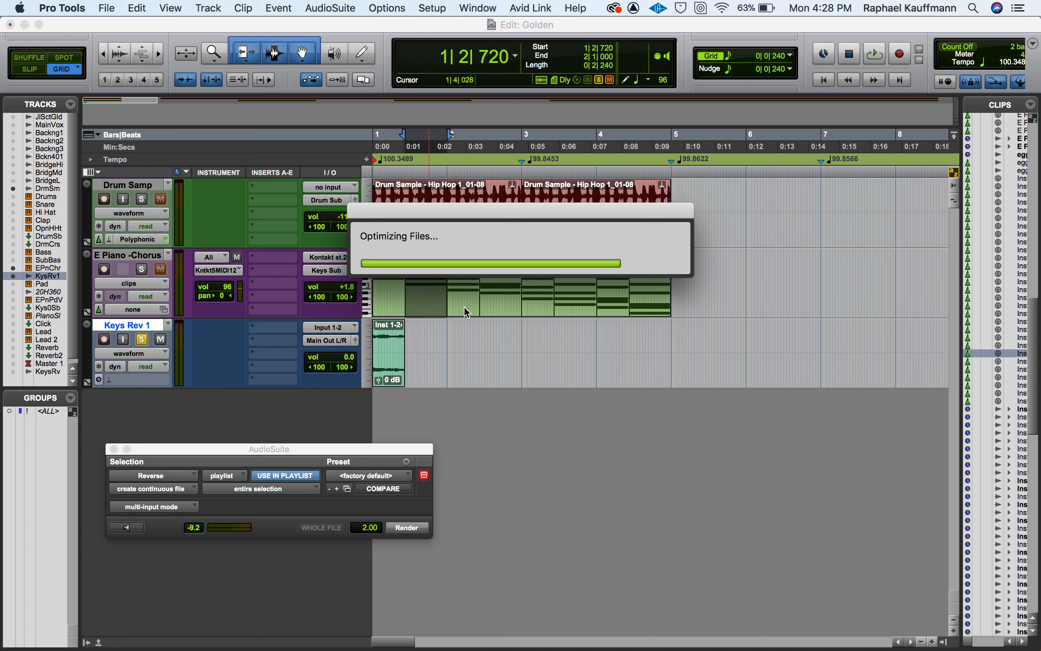
Bounce the remaining six E Piano chord clips together to audio on the Keys Rev 1 track, starting at bar 2.
left_click(463, 306)
left_click(650, 310, "shift")
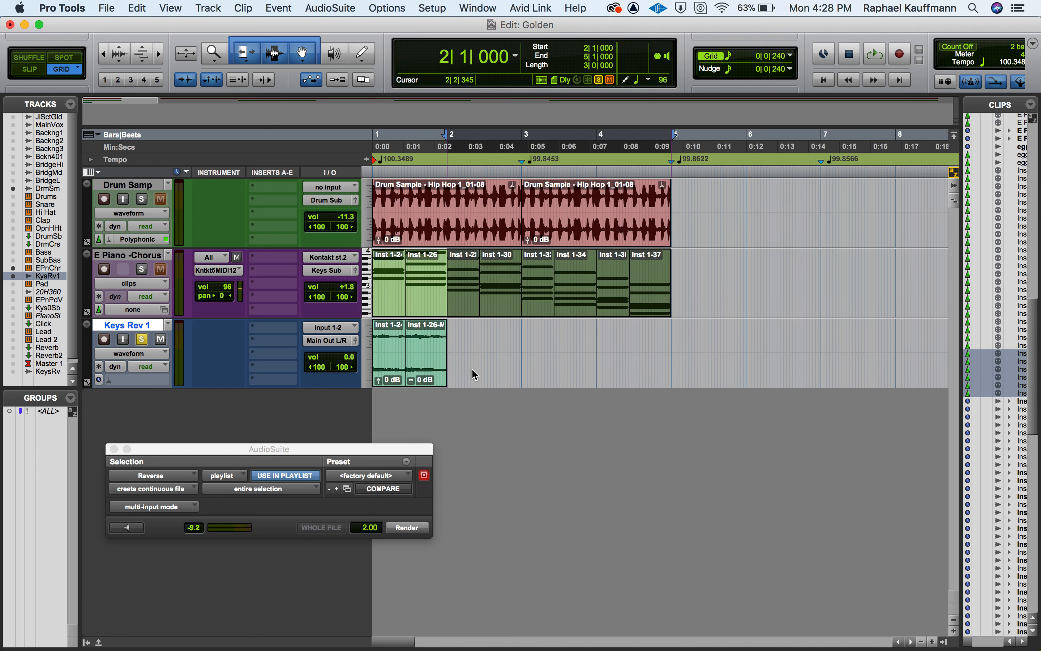
left_click_drag(473, 305, 473, 369)
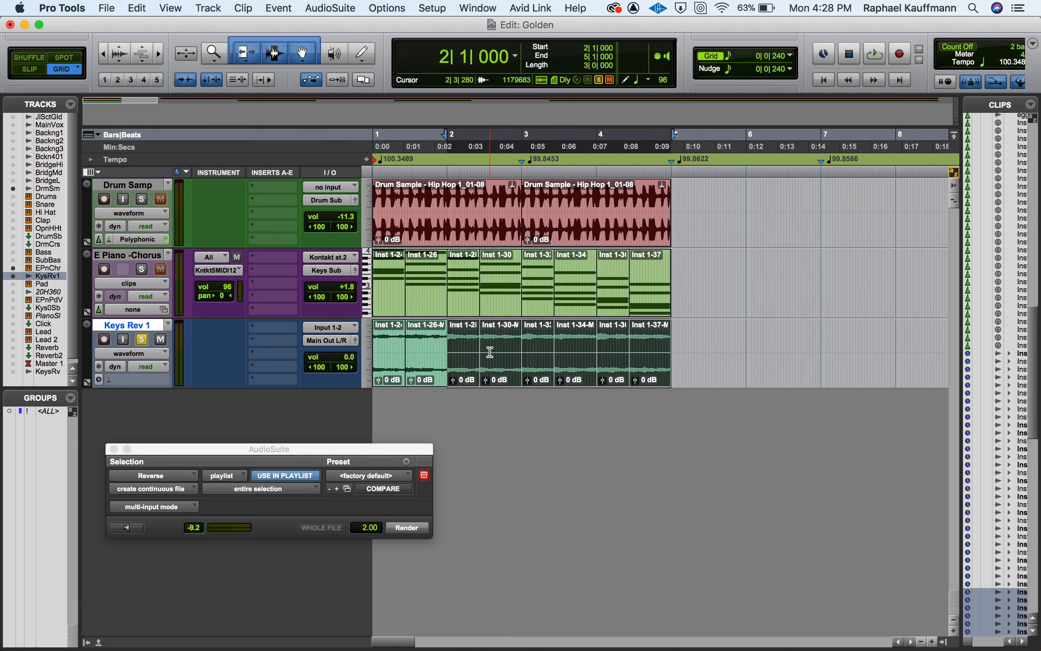
Return to the session start and audition the separately bounced chord clips on Keys Rev 1.
key("Return")
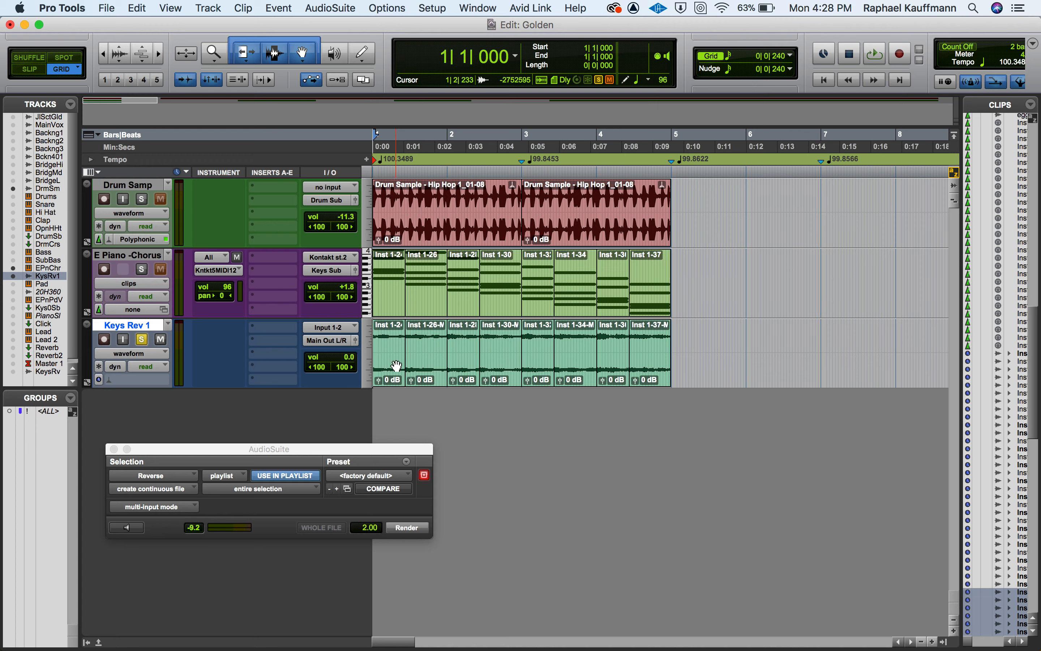
key("space")
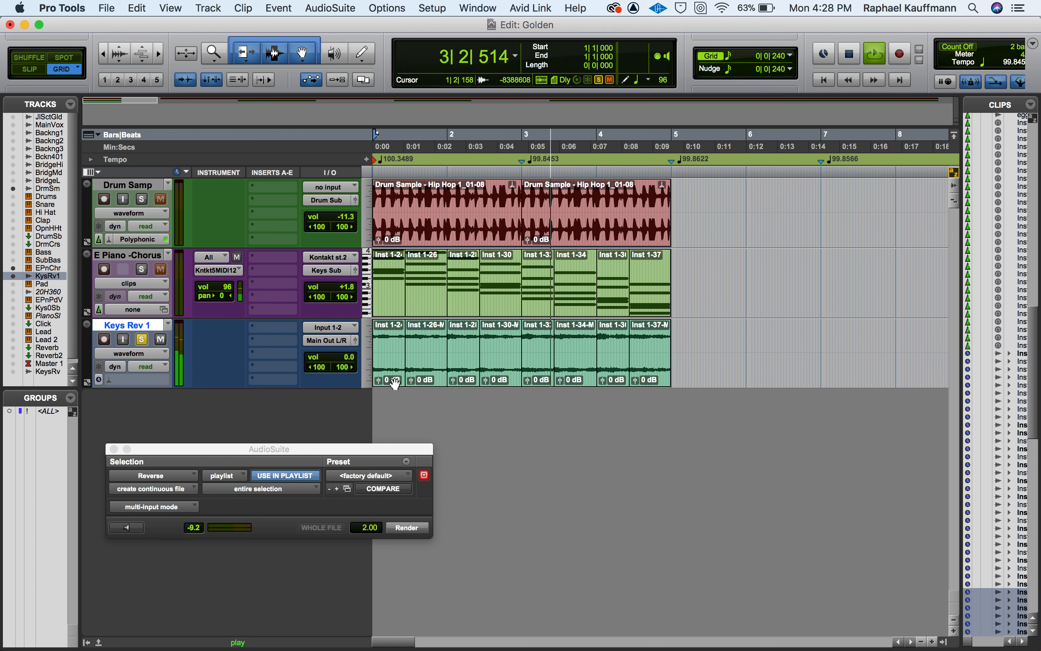
key("space")
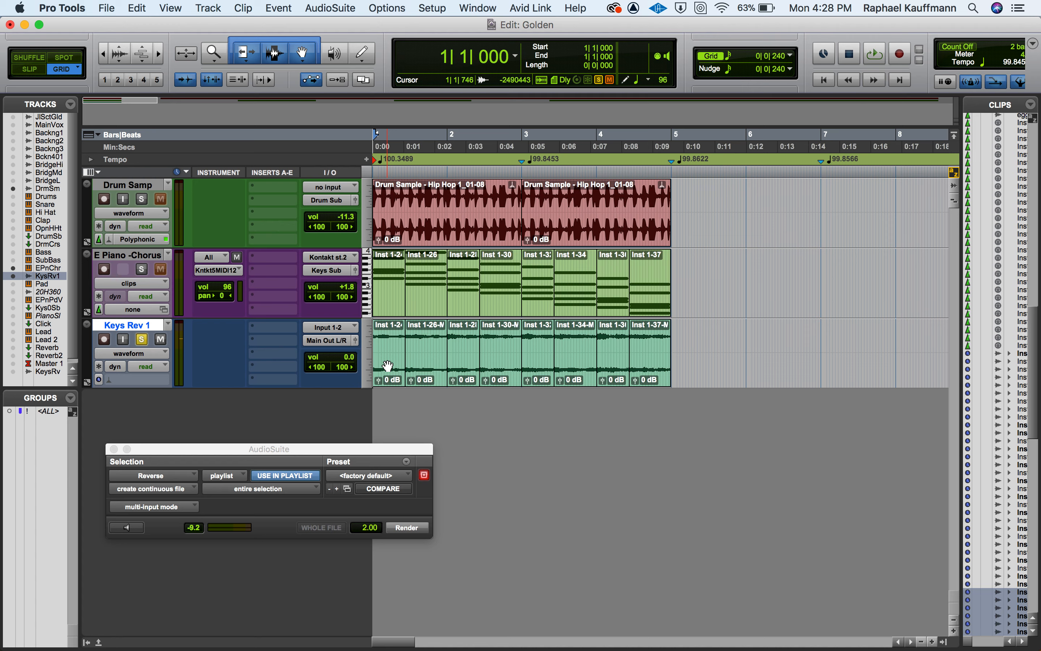
left_click(419, 368)
left_click(396, 371)
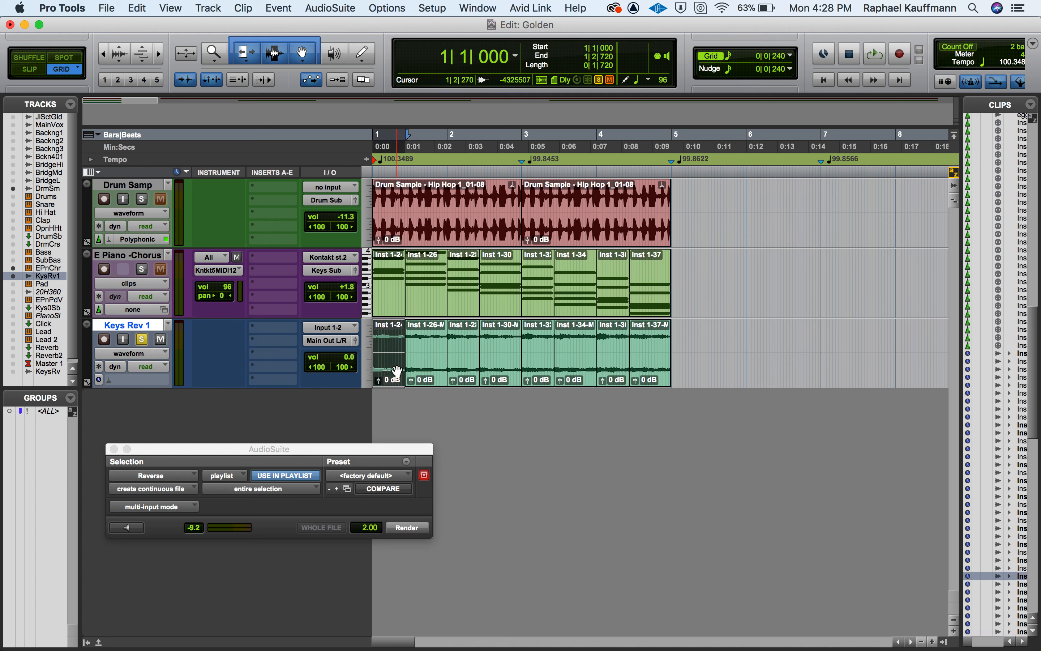
left_click(651, 373, "shift")
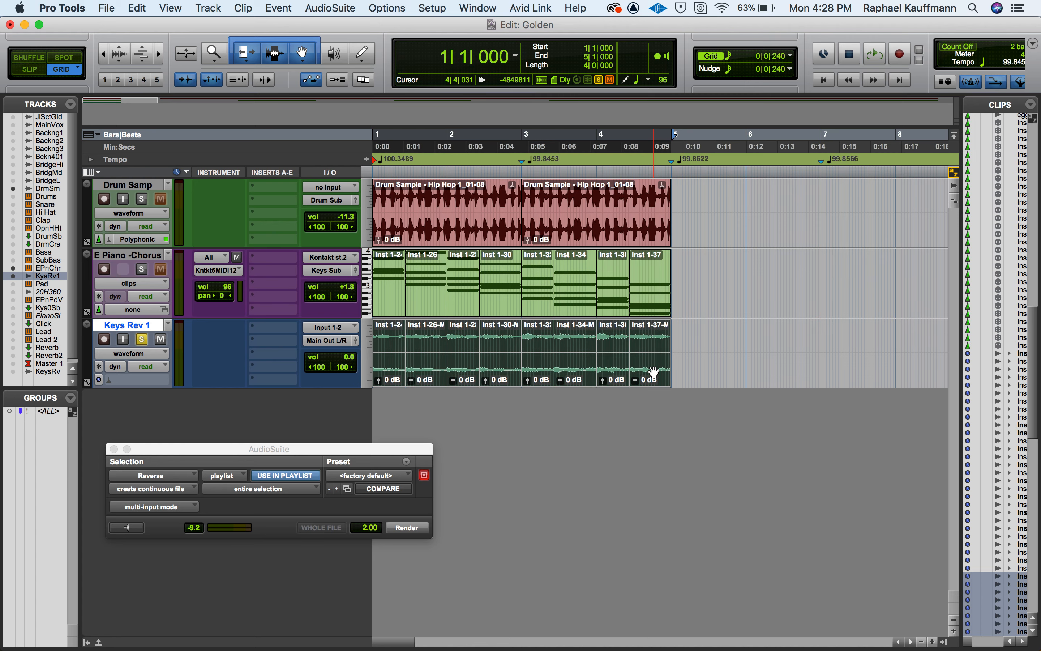
left_click(702, 347)
Reverse the first four Keys Rev 1 audio clips, from bar 1 through bar 2, one at a time with AudioSuite Reverse.
left_click(392, 377)
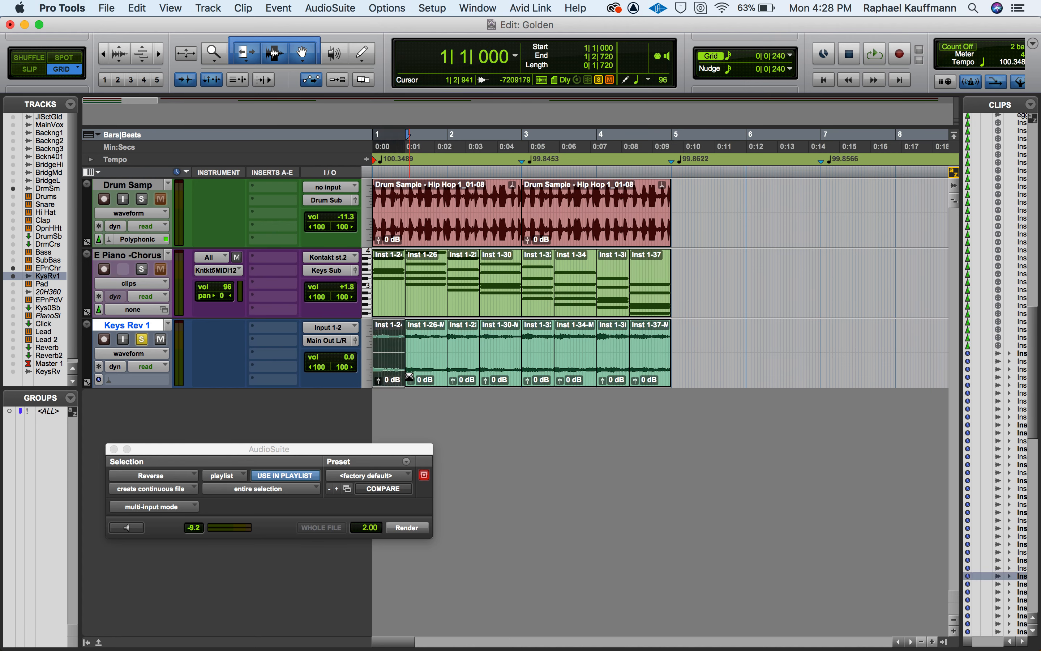
left_click(429, 380)
left_click(411, 528)
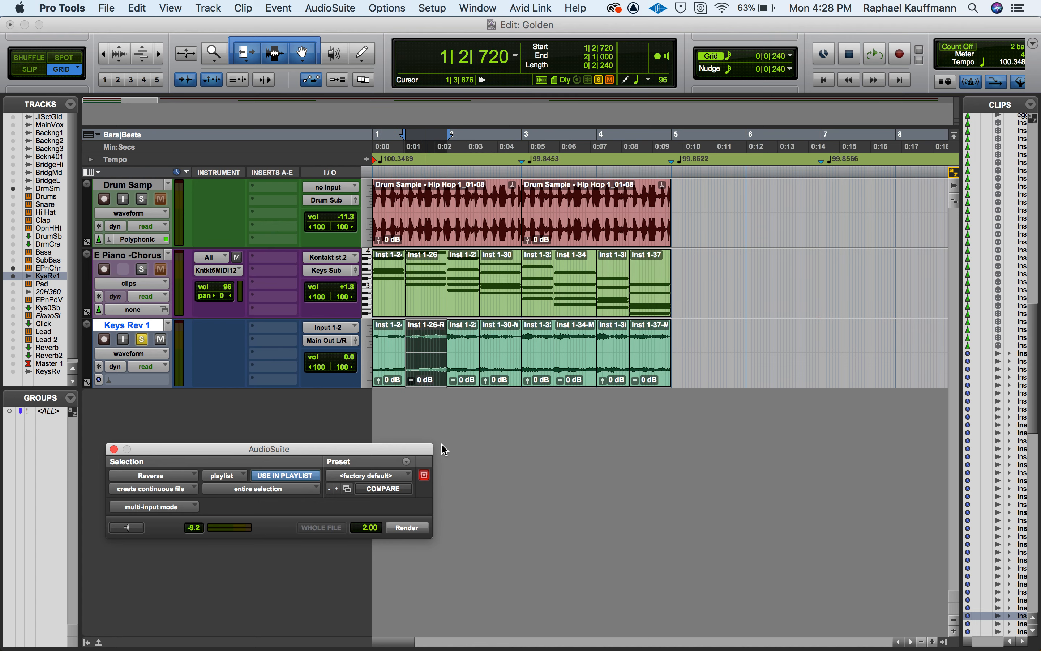
left_click(458, 382)
left_click(415, 530)
left_click(499, 382)
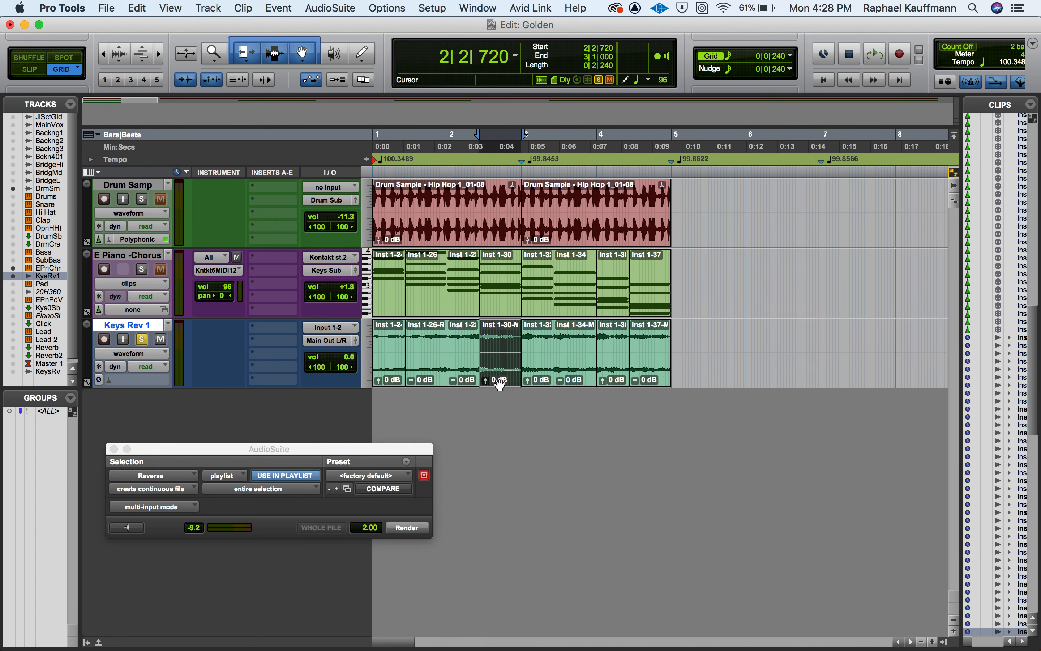
left_click(415, 516)
Reverse the remaining four Keys Rev 1 clips, from 3|1|000 through bar 4, one at a time with AudioSuite Reverse.
left_click(538, 382)
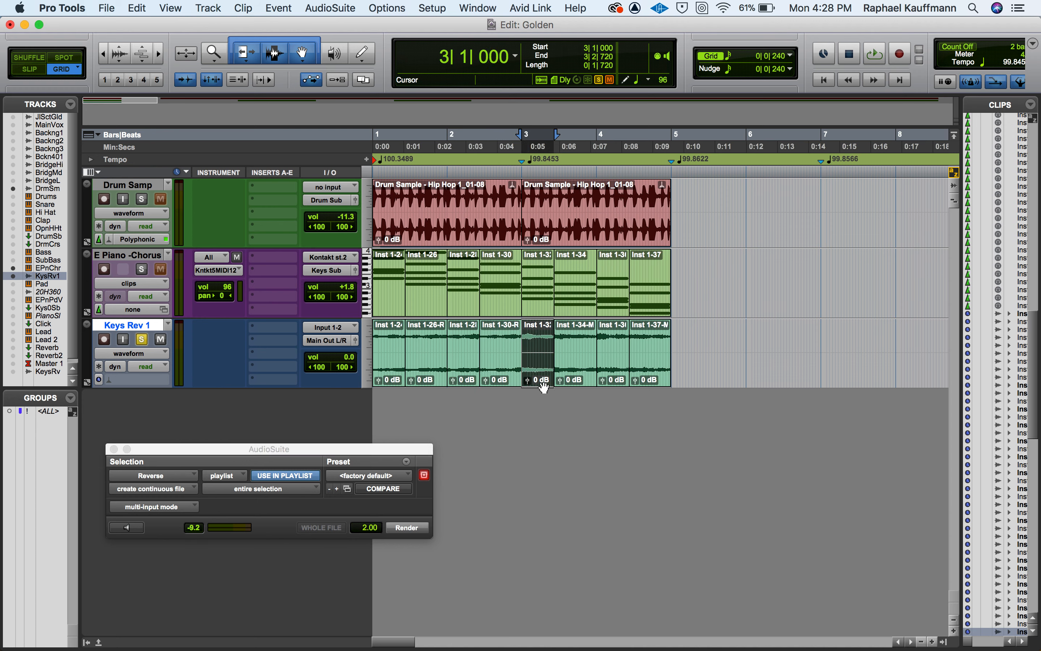
left_click(407, 528)
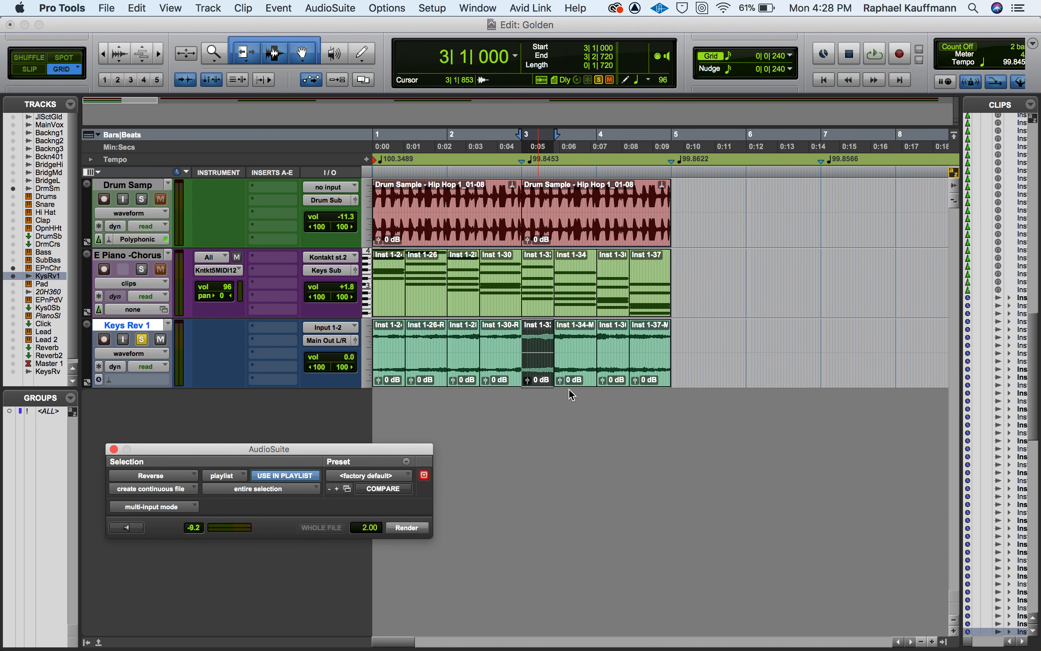
left_click(584, 373)
left_click(406, 528)
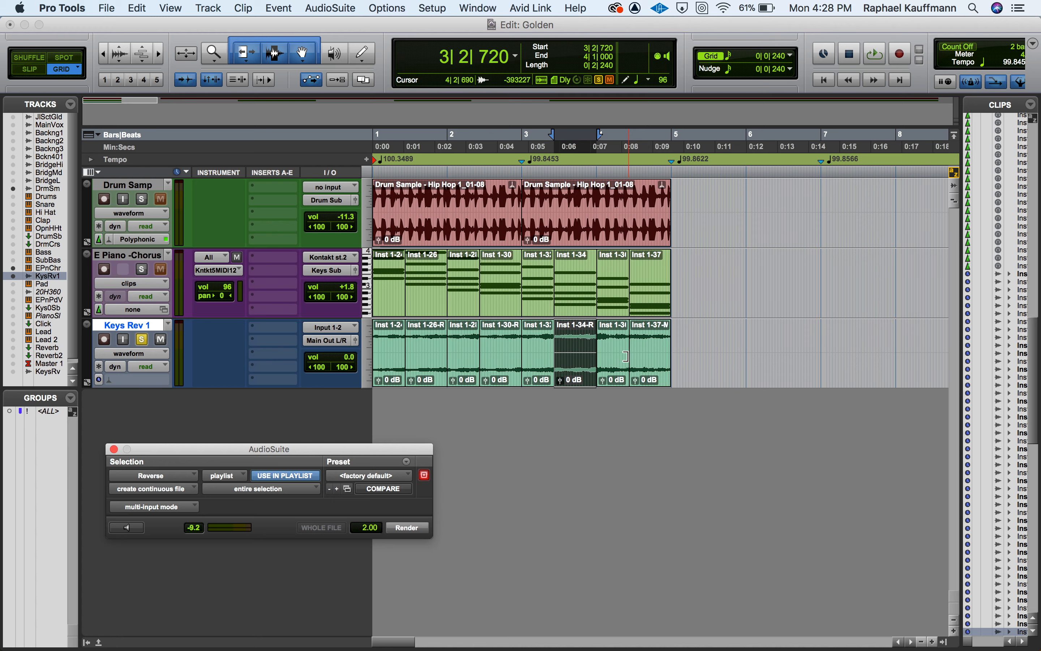
left_click(621, 367)
left_click(409, 532)
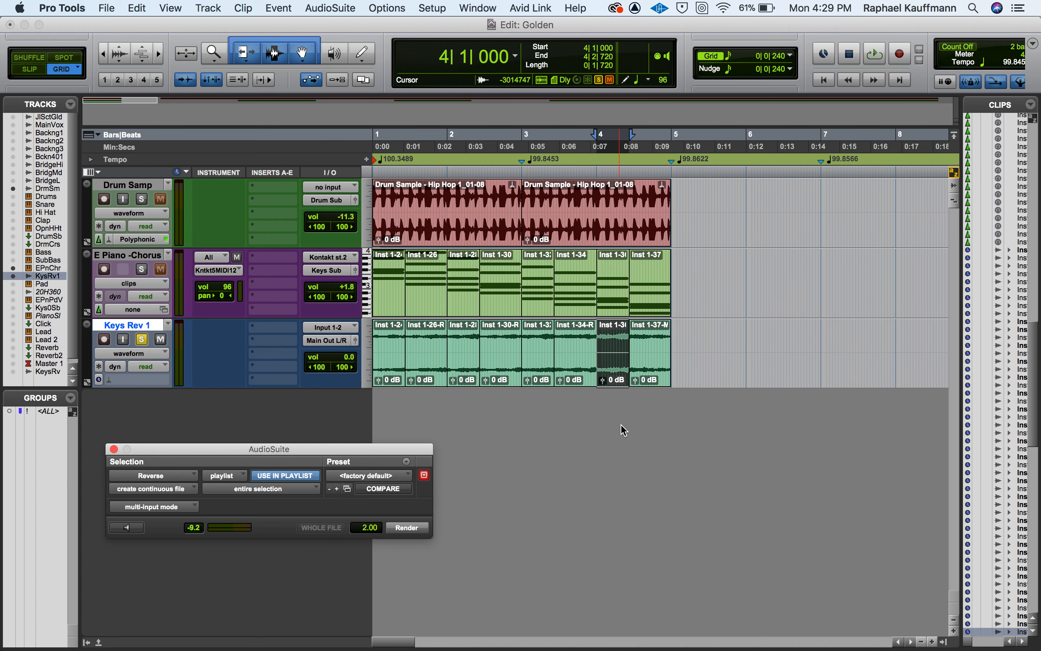
left_click(645, 379)
left_click(414, 528)
left_click(413, 528)
Audition the reversed chords on Keys Rev 1 from the session start, and again from 1|2|240 across the first chord change.
key("Return")
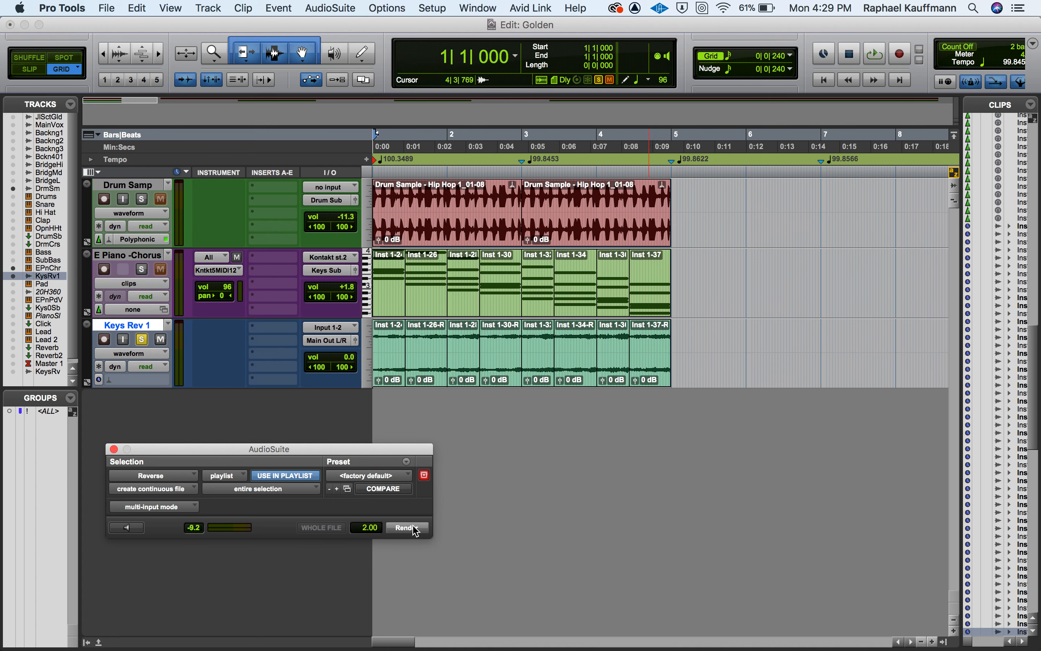
key("space")
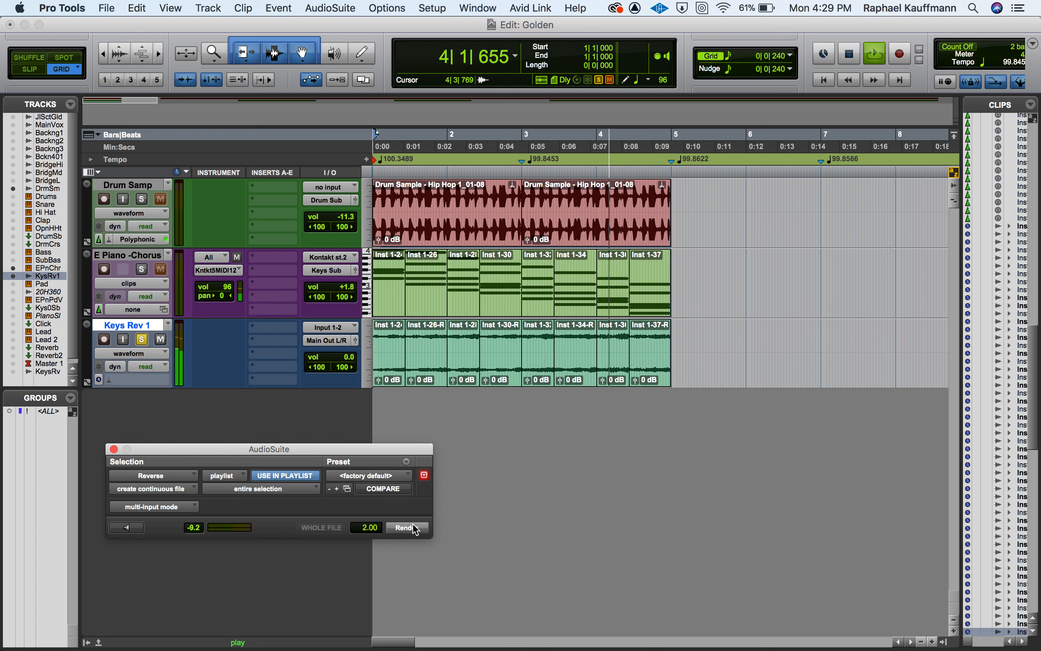
key("space")
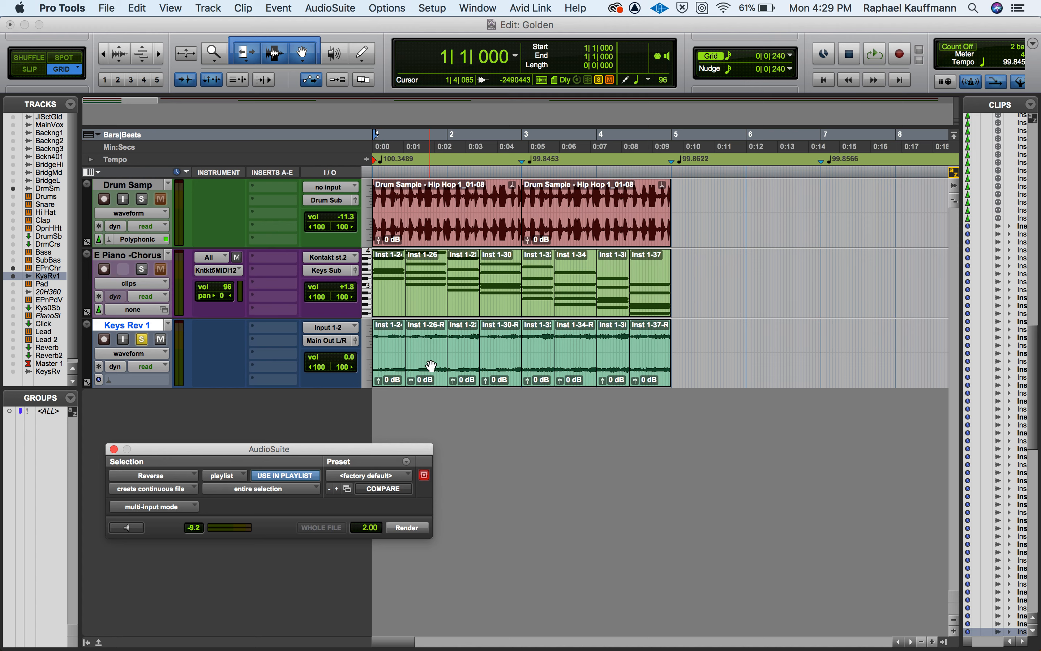
left_click(395, 340)
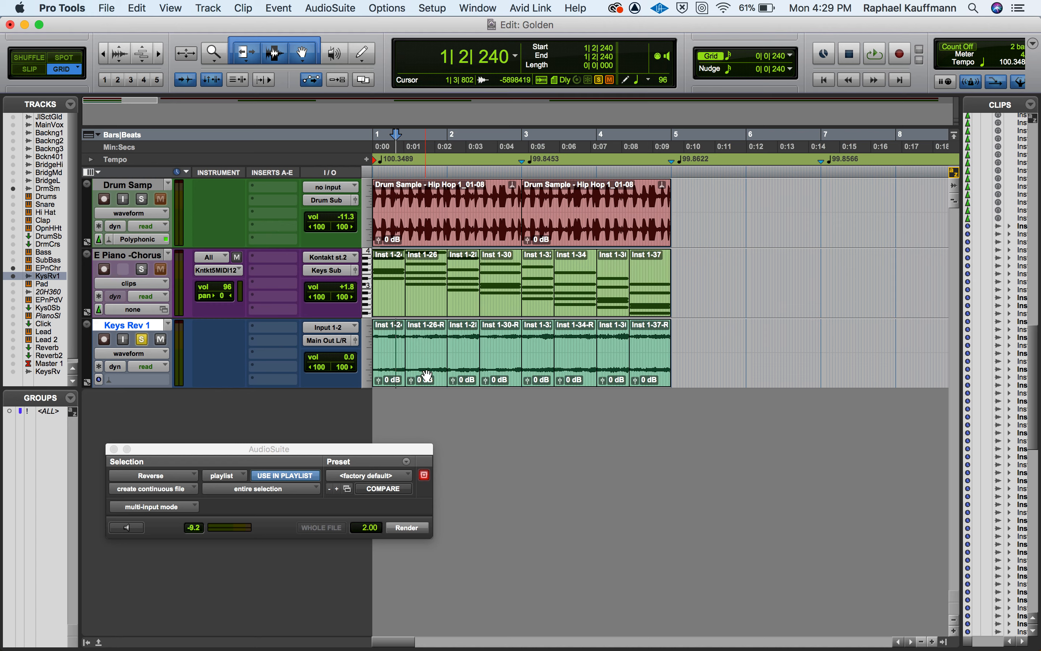
key("space")
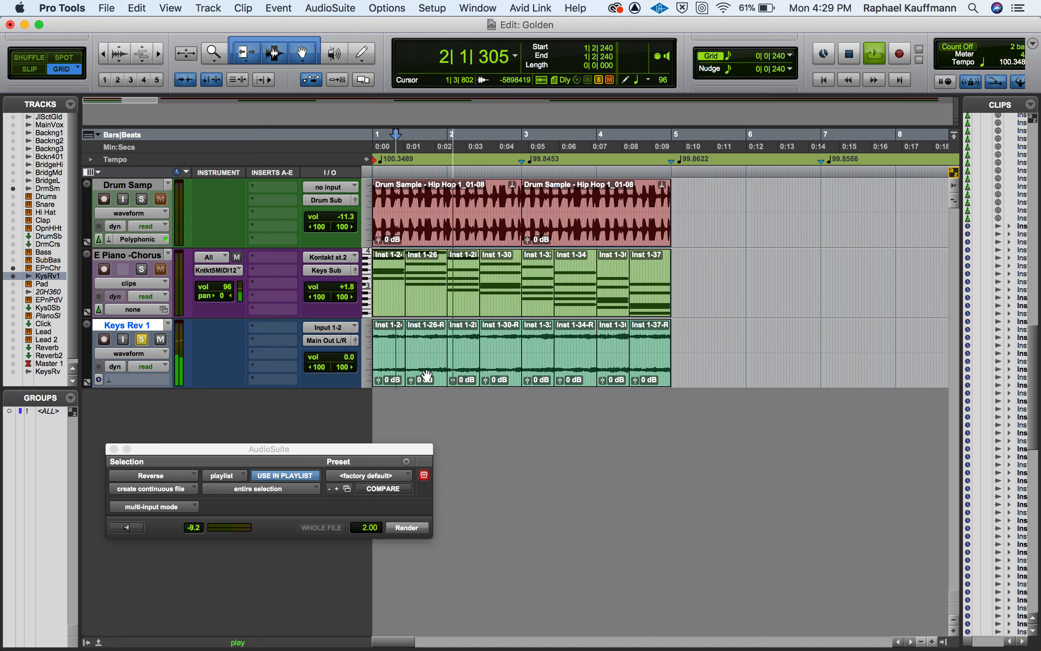
key("space")
left_click(389, 366)
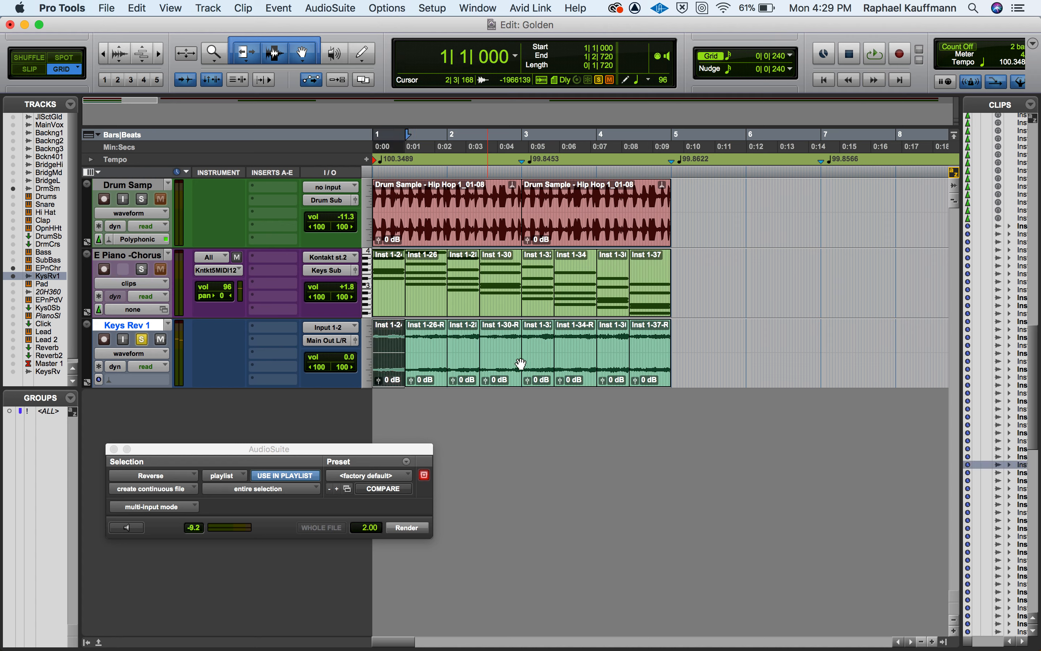
left_click(652, 370, "shift")
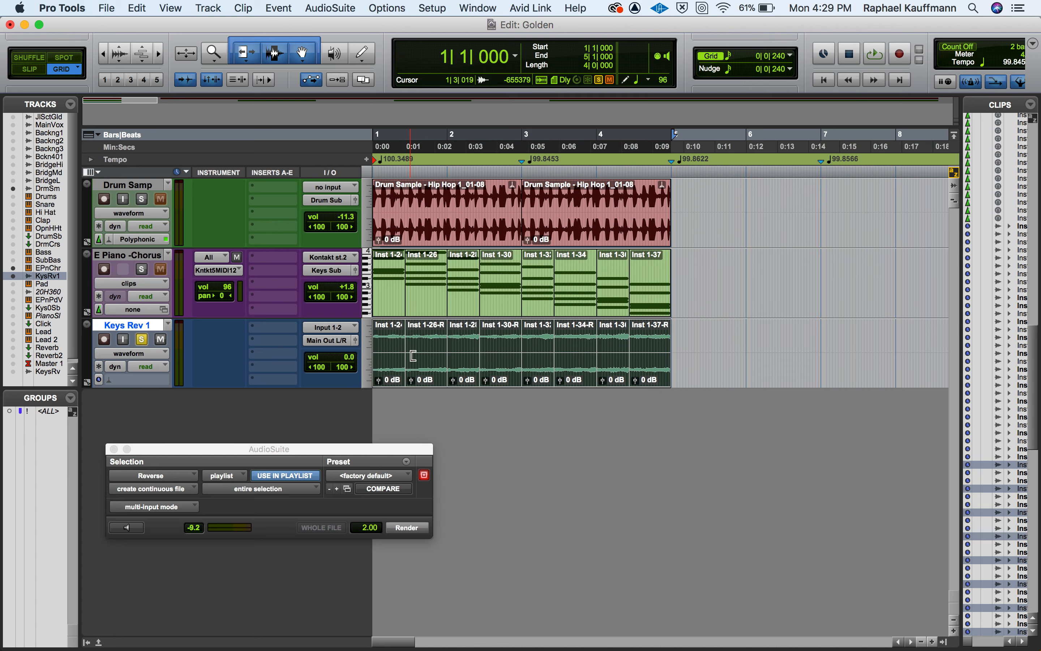
left_click(718, 340)
Try a long fade-in on the first Keys Rev 1 clip, ending at about 1|2|000, and audition it from the start.
left_click_drag(372, 332, 391, 329)
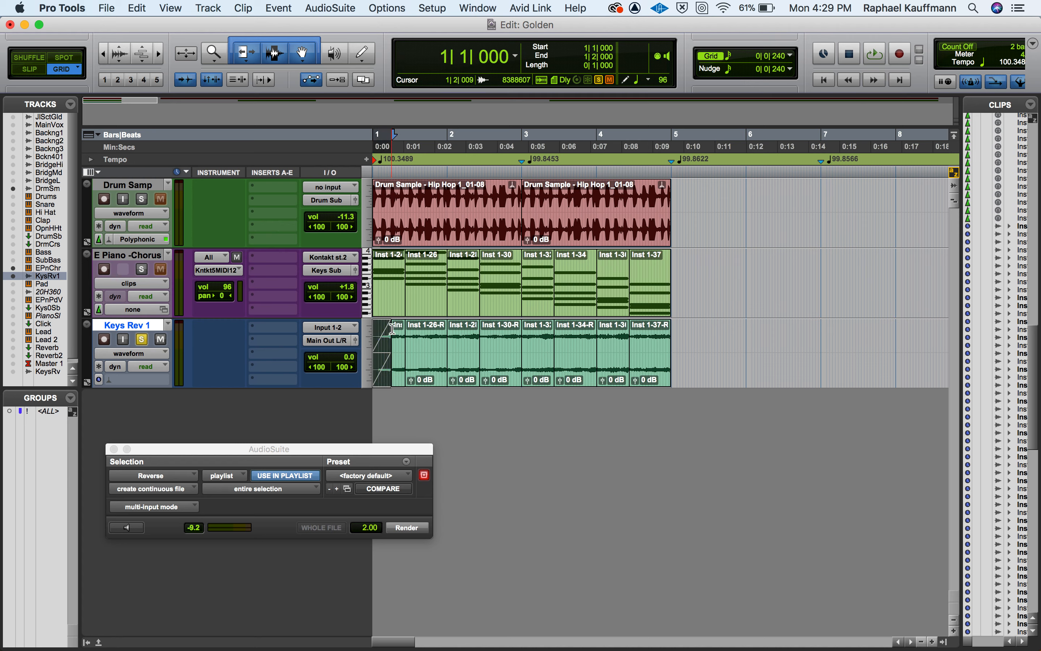
key("Return")
key("space")
key("space")
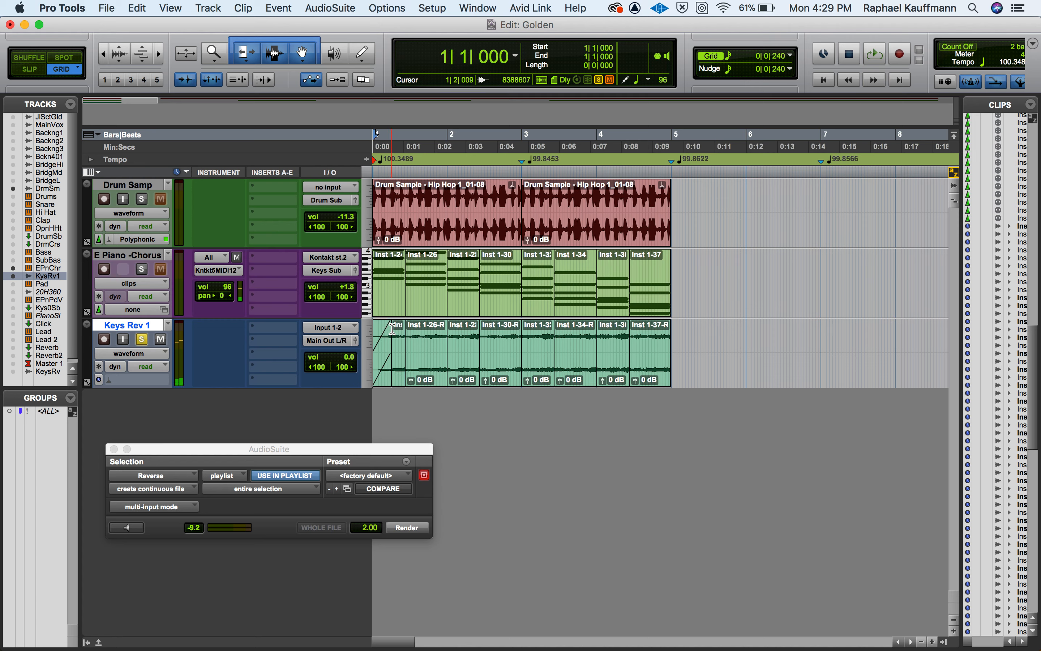
Apply batch fades to all eight Keys Rev 1 clips with 10 ms fade-ins, centered crossfades and fade-outs, standard shape and equal gain.
double_click(392, 328)
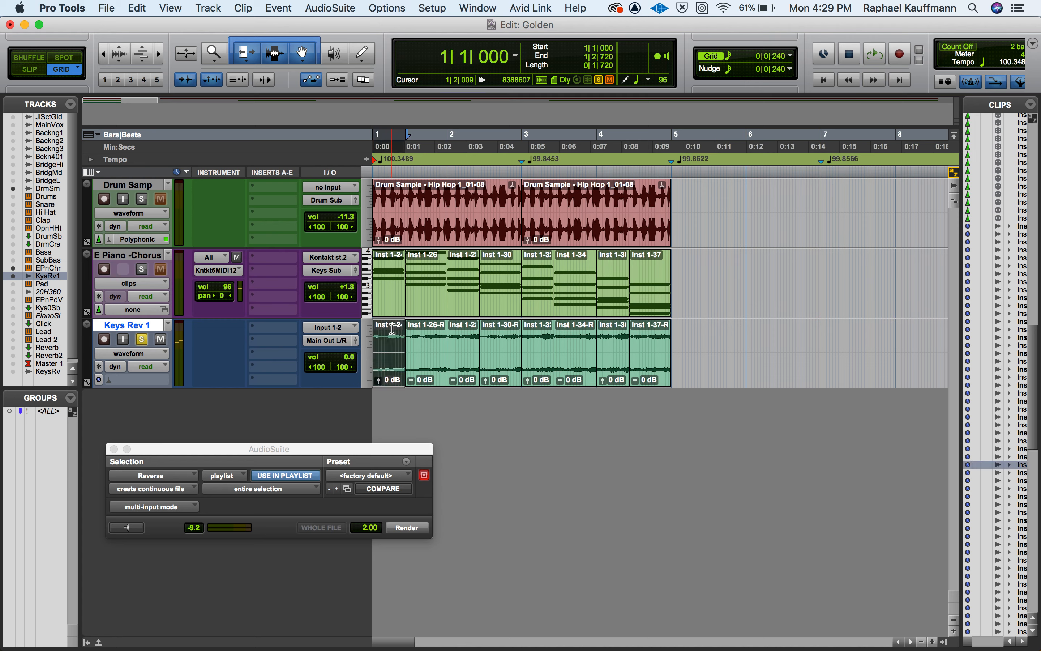
left_click(642, 352, "shift")
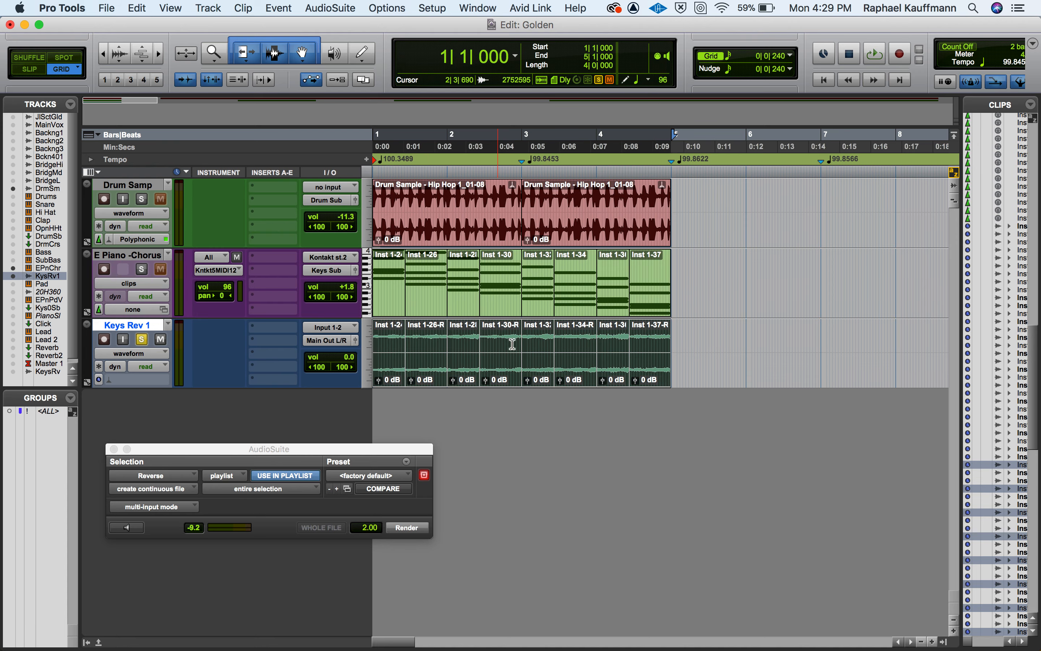
key("super+f")
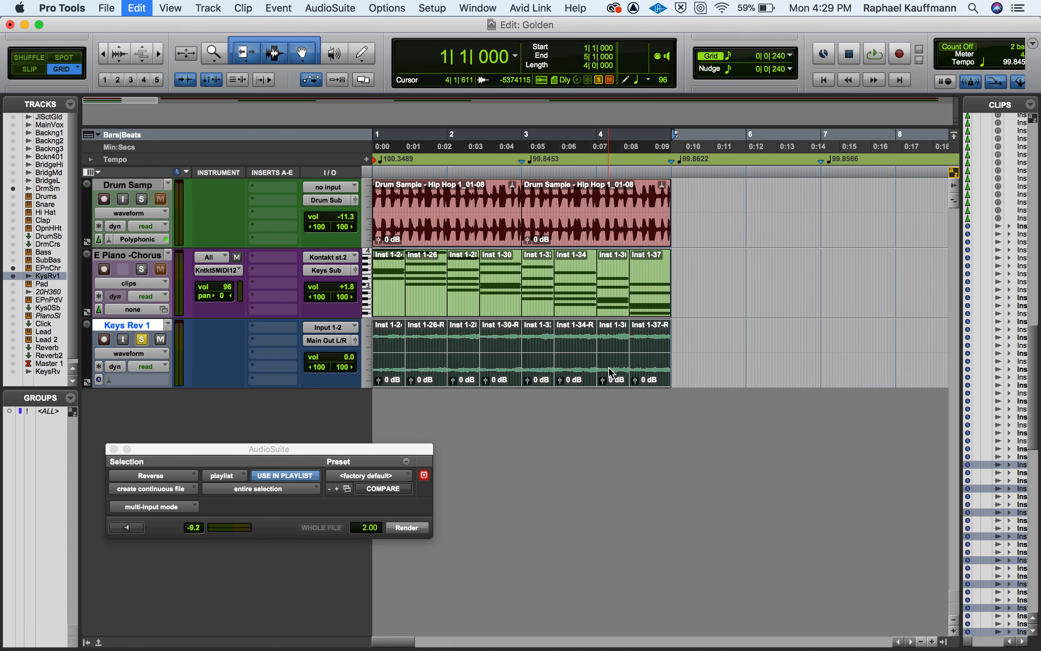
left_click_drag(390, 112, 390, 214)
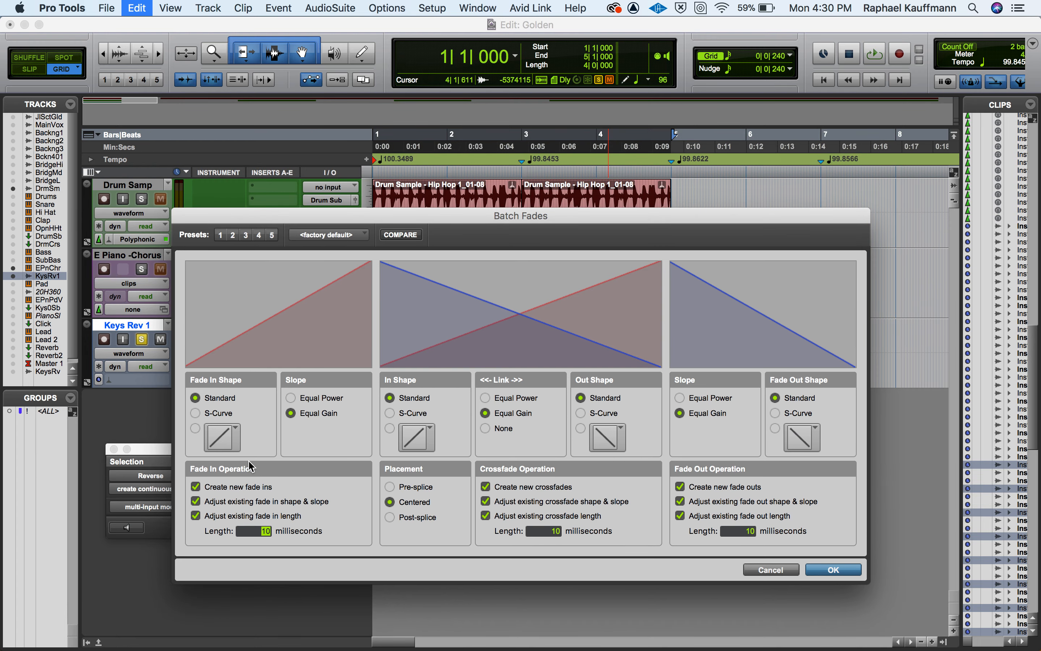
left_click(402, 361)
left_click(833, 570)
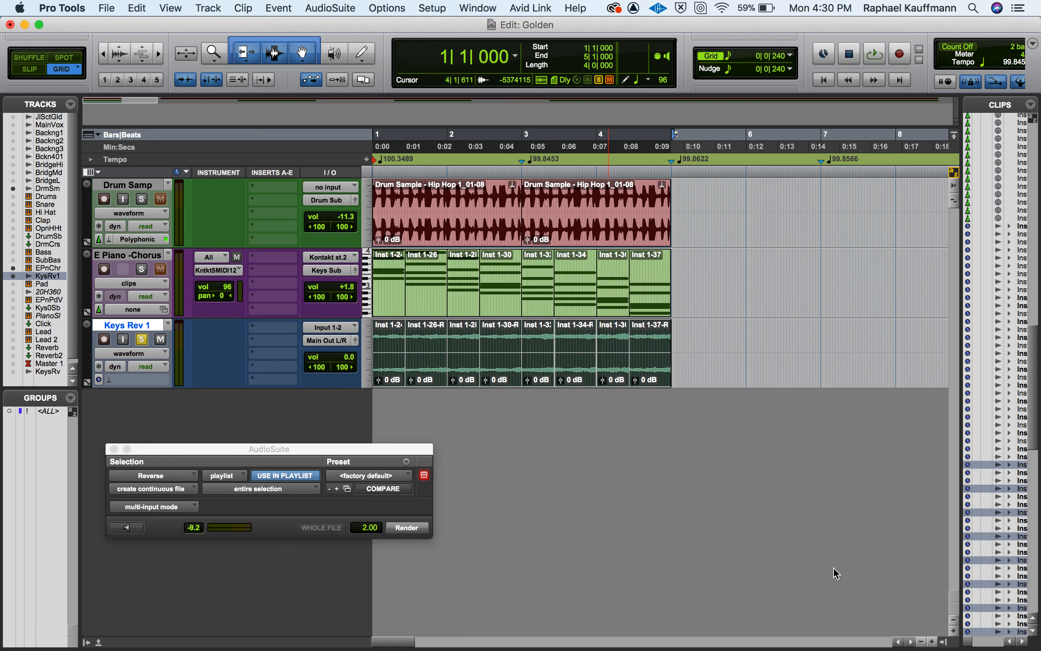
Examine the crossfade between the Keys Rev 1 clips at 2|1|000 up close.
left_click(466, 369)
left_click(466, 369)
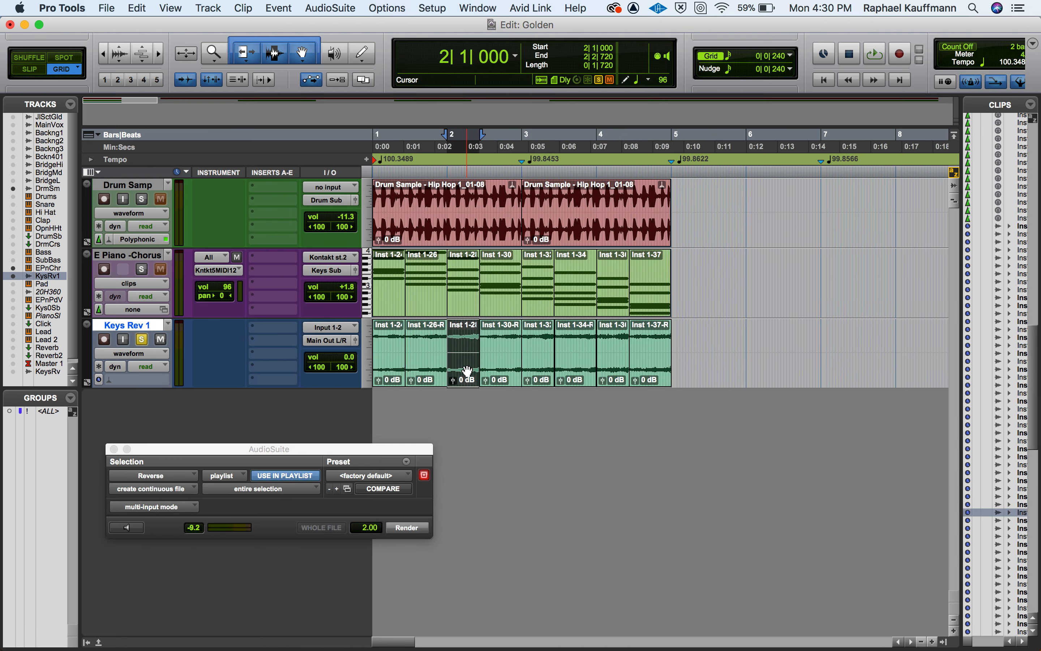
key("super+bracketright")
key("super+bracketright")
key("super+bracketright")
key("super+bracketright")
key("super+bracketright")
key("super+bracketright")
key("super+bracketright")
key("super+bracketright")
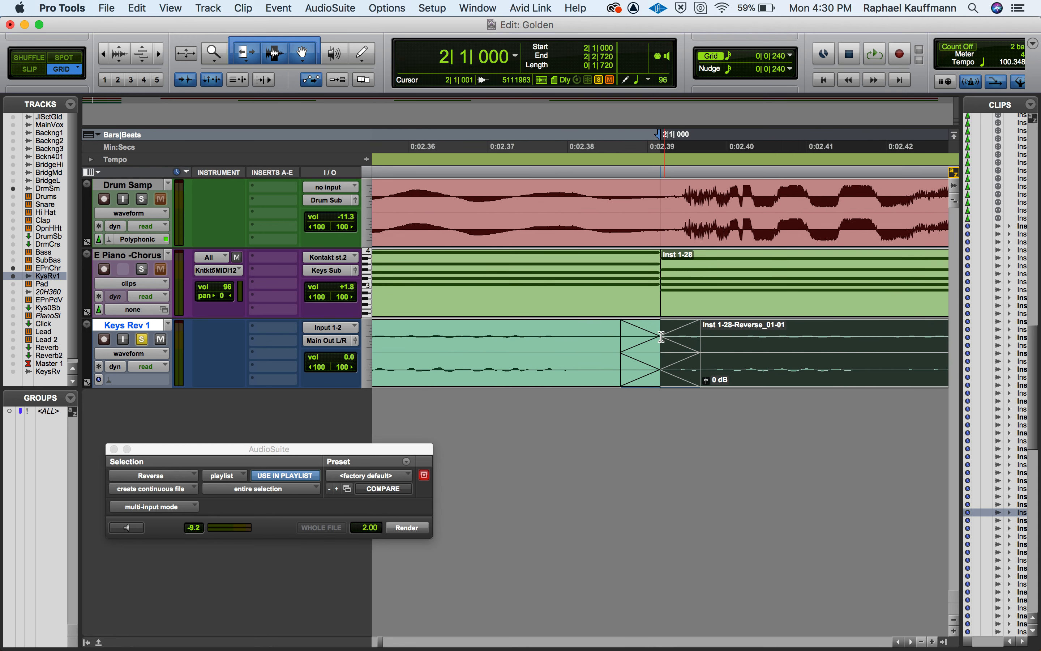
key("r")
key("r")
key("r")
key("r")
key("r")
key("r")
key("r")
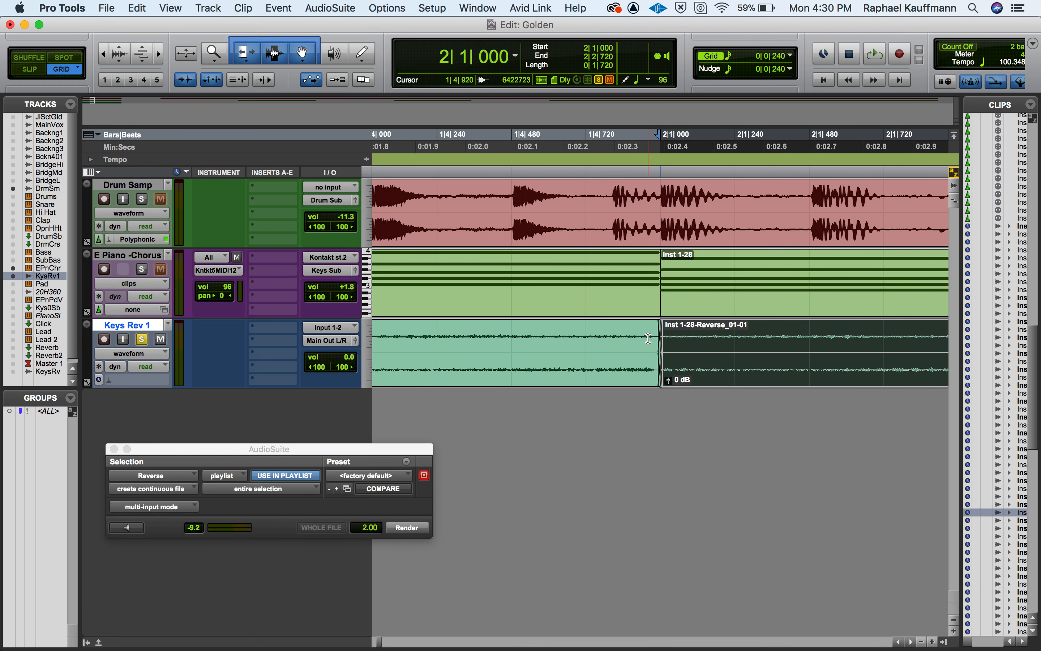
key("r")
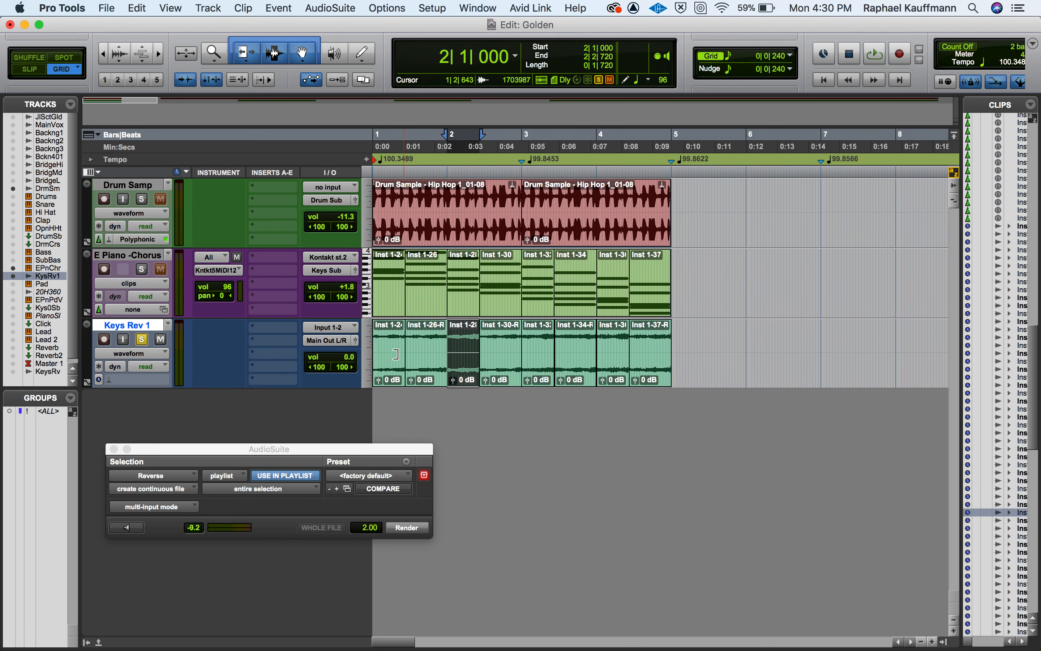
Select all eight Keys Rev 1 clips and audition the selection with its crossfades.
left_click(392, 366)
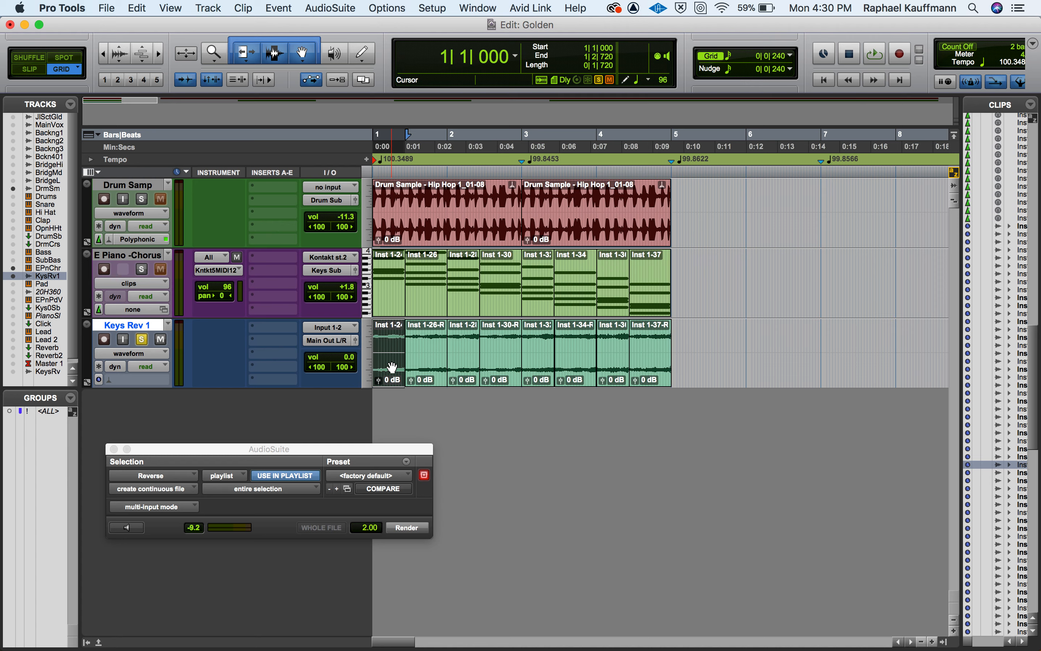
left_click(654, 369, "shift")
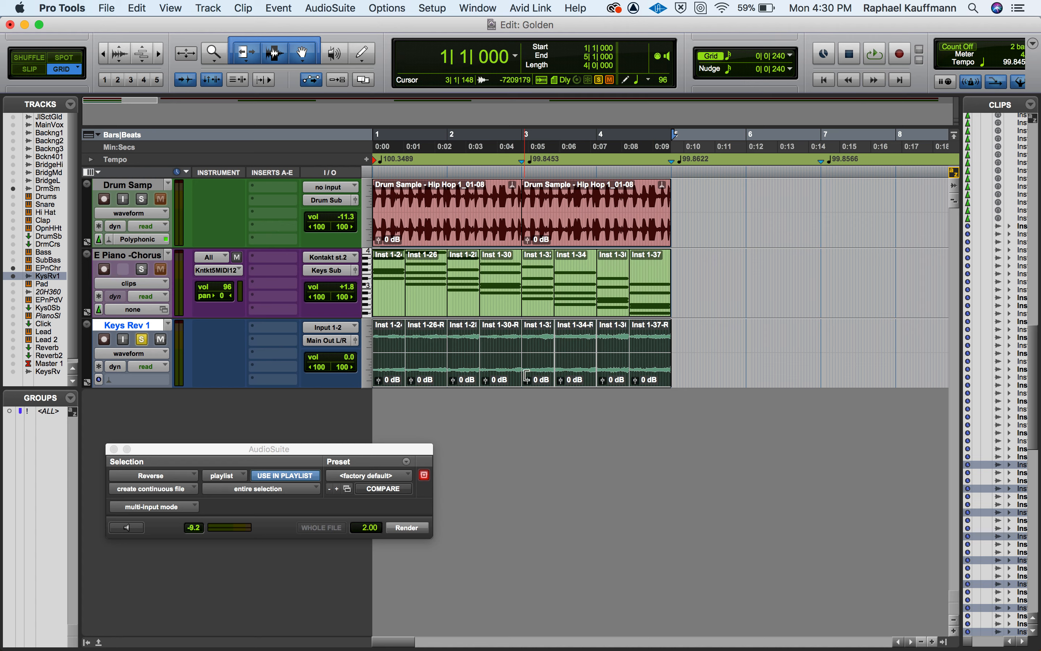
key("space")
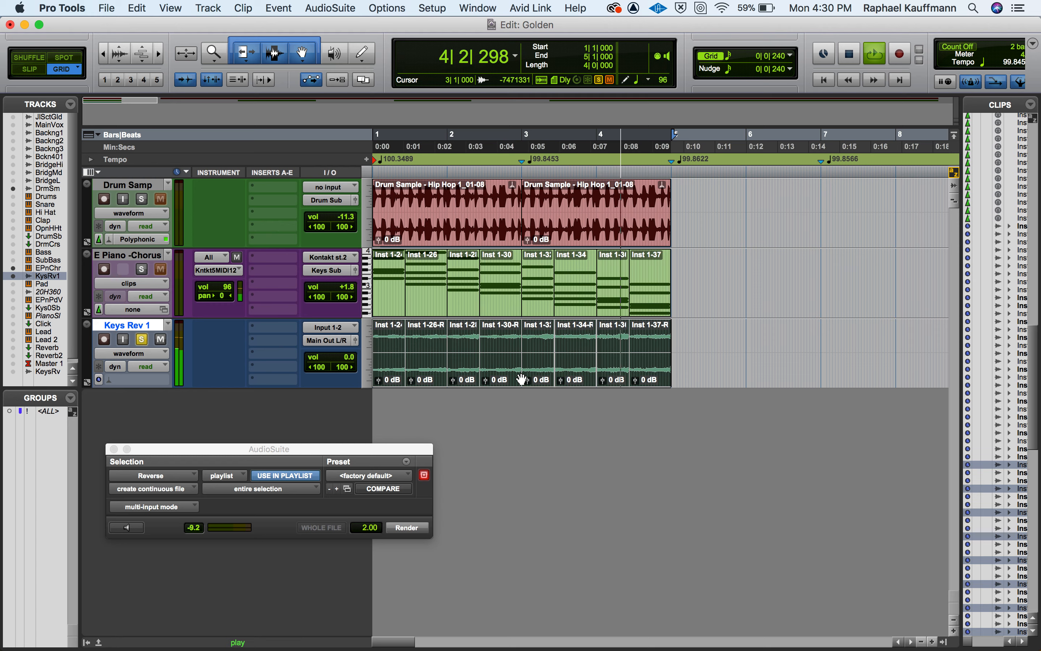
key("space")
key("space")
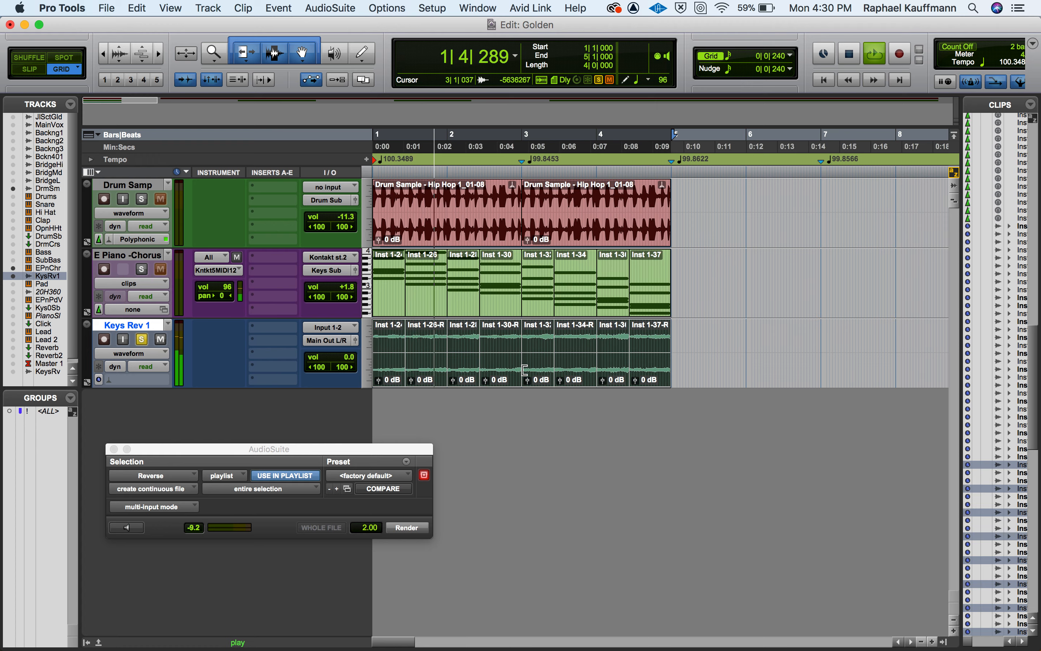
key("space")
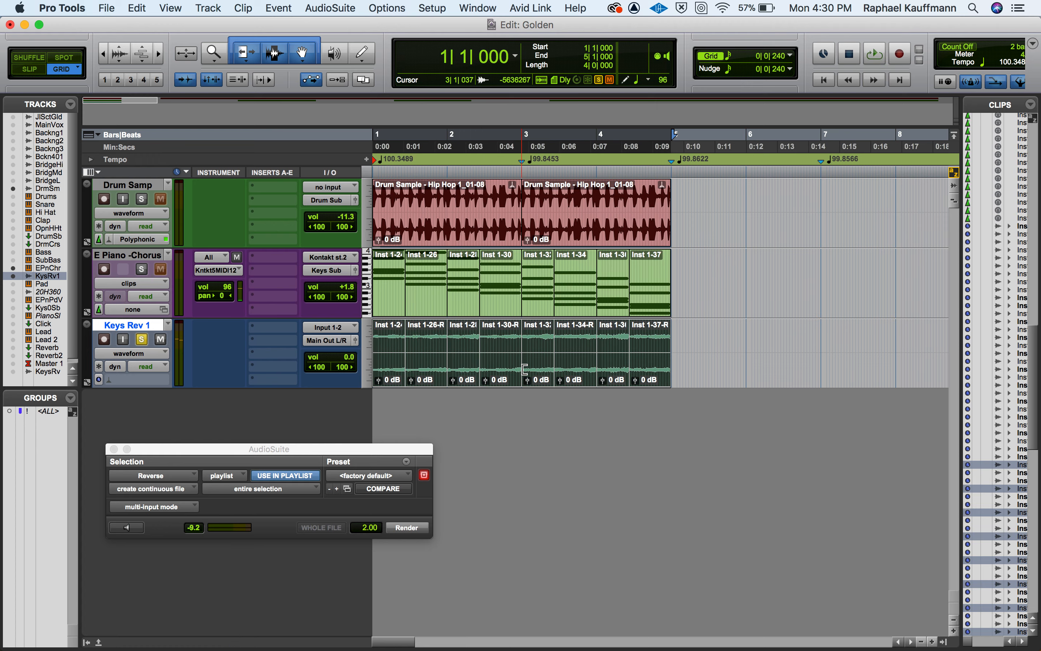
Change the crossfade length for all selected Keys Rev 1 clips with batch fades, and play the track from the start.
key("super+f")
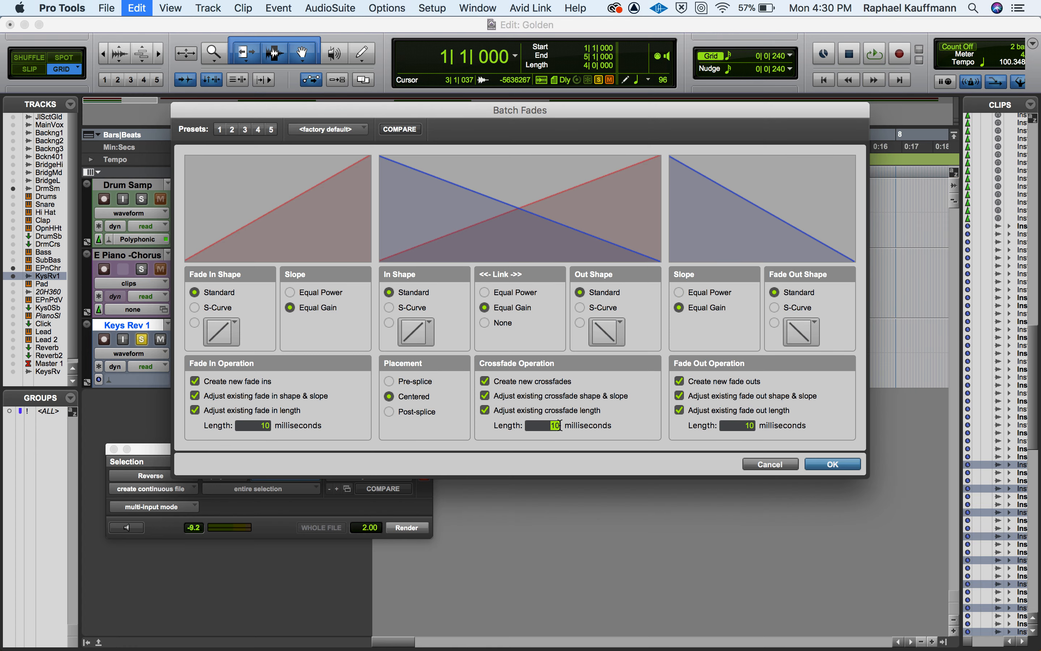
key("Return")
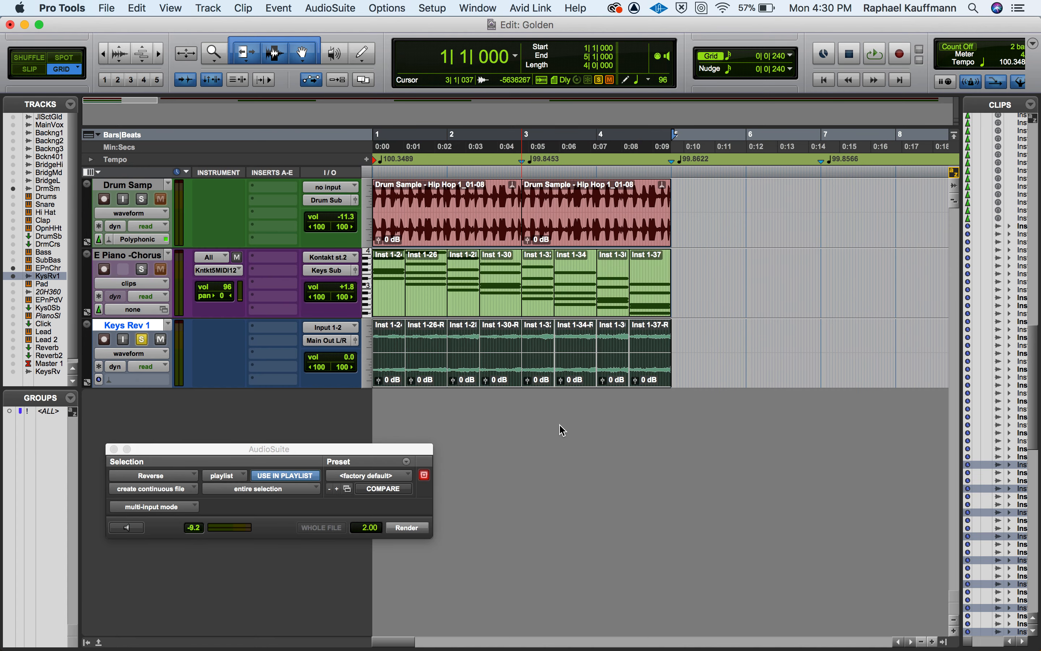
left_click(559, 428)
key("space")
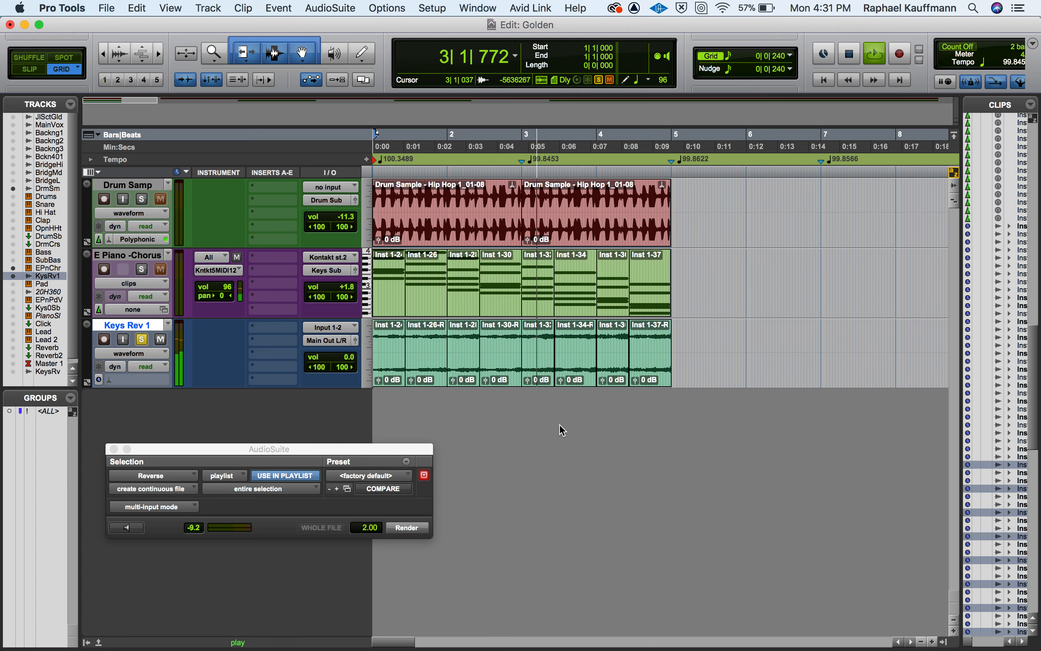
Unsolo Keys Rev 1, mute the E Piano -Chorus track, and play the reversed chords together with the drums.
key("space")
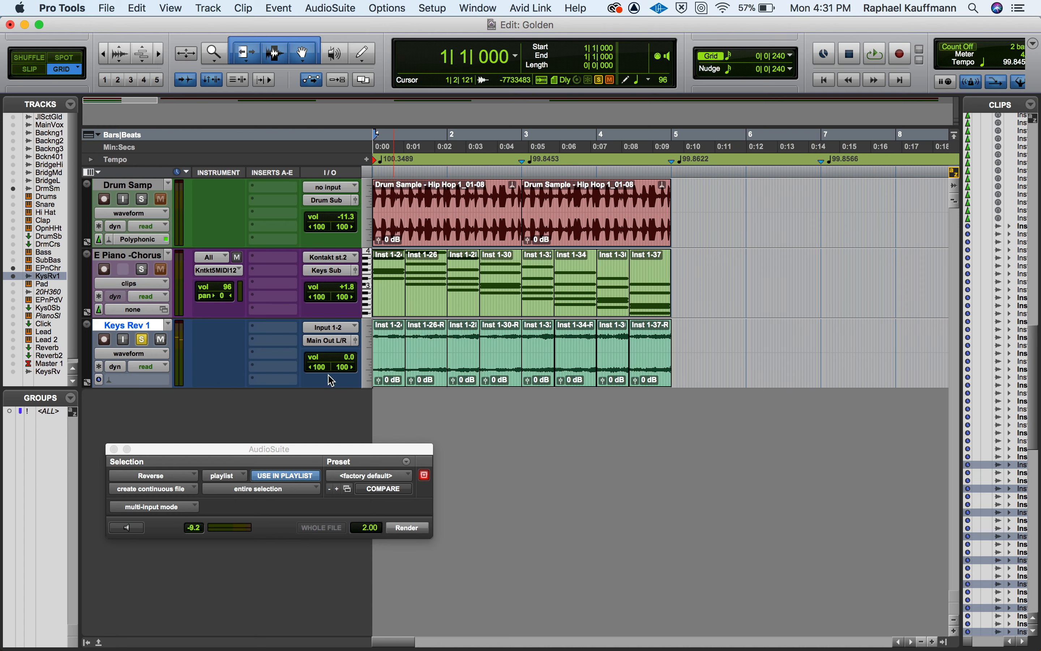
left_click(143, 340)
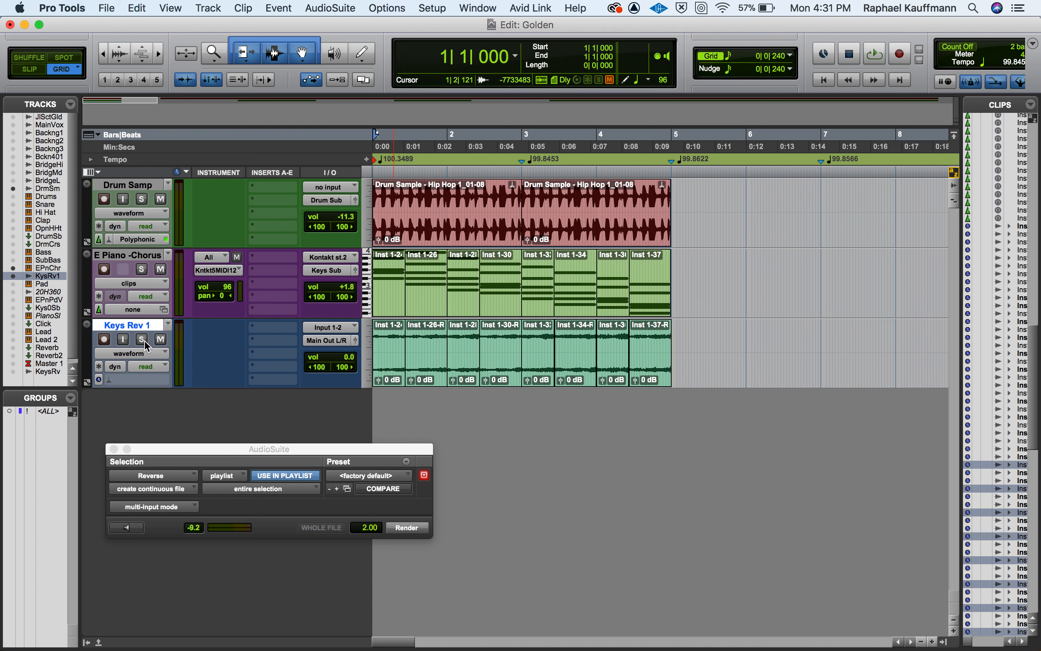
left_click(161, 269)
key("space")
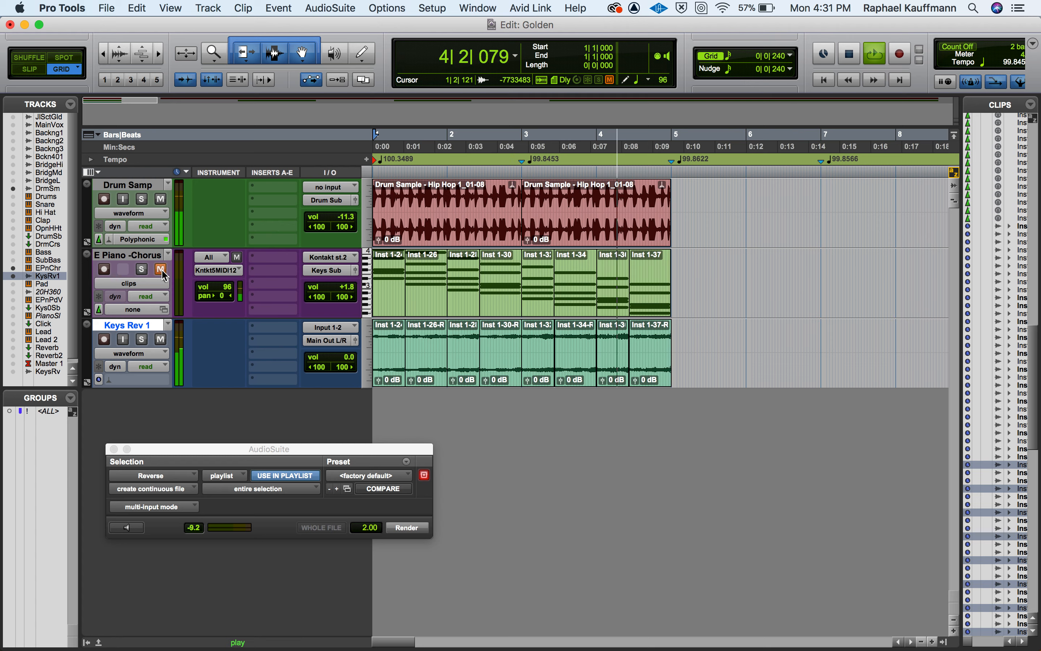
key("space")
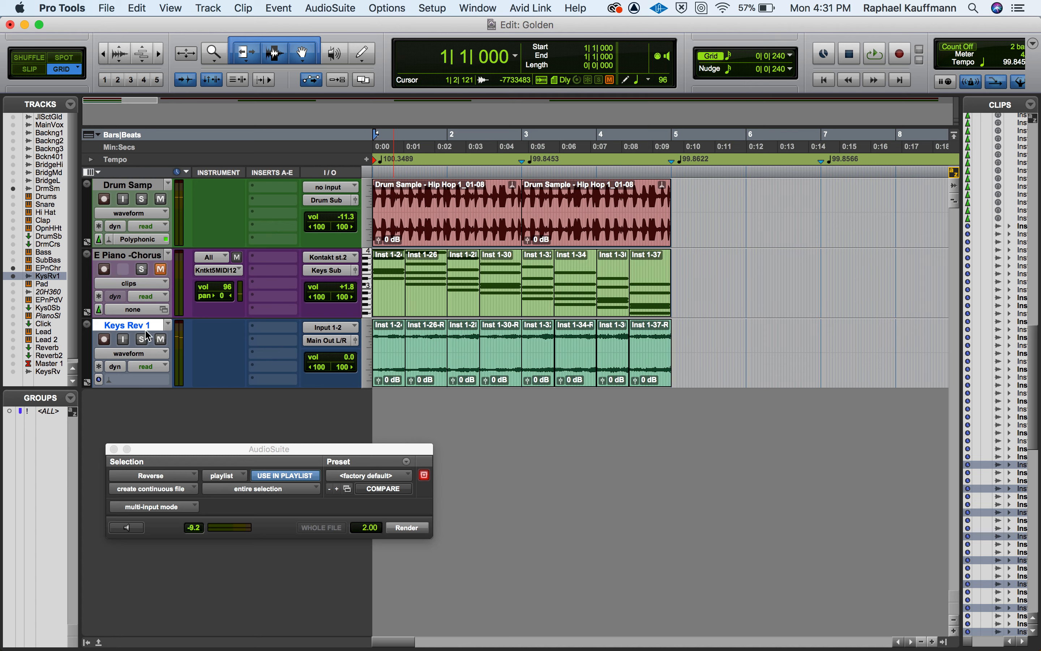
Mute Keys Rev 1 and make one duplicate of the Drum Samp track with all its data, inserted after the original.
left_click(161, 340)
left_click(400, 247)
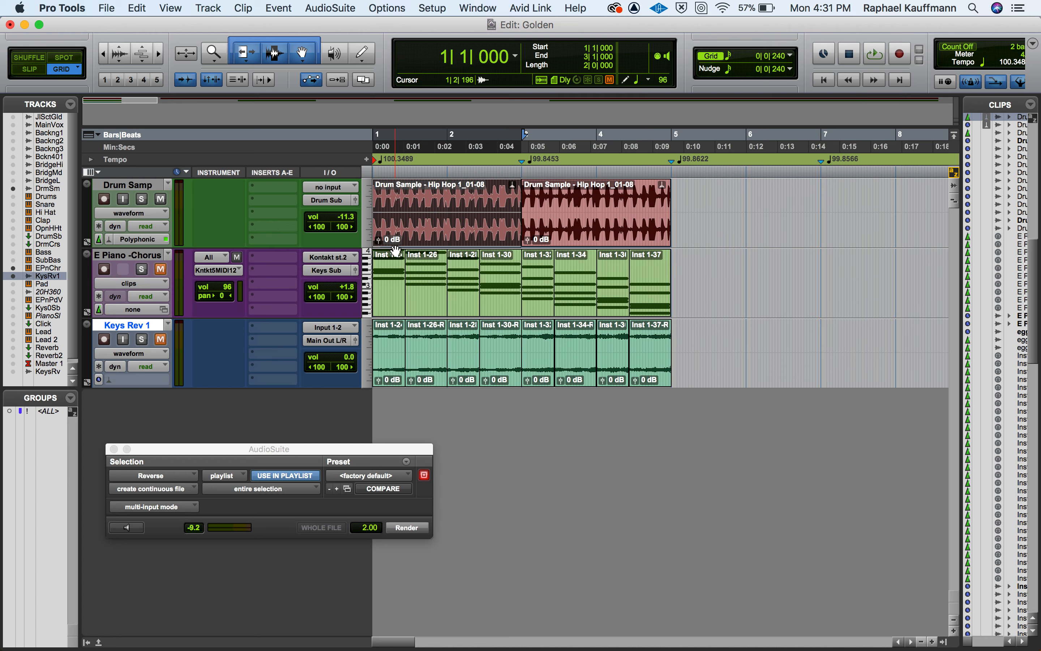
left_click(146, 184)
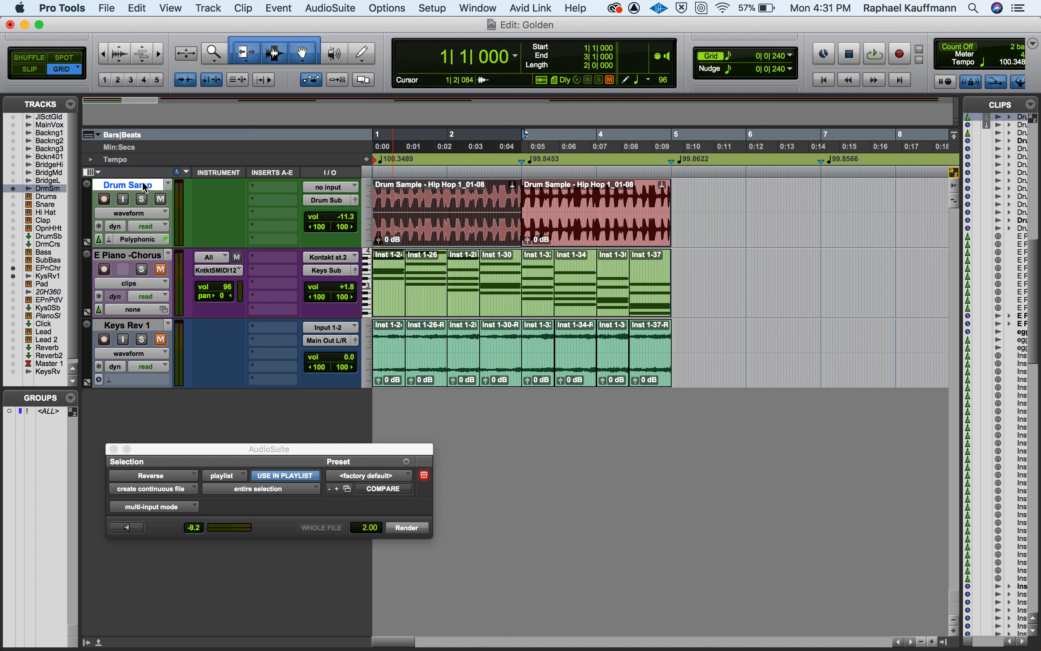
right_click(145, 189)
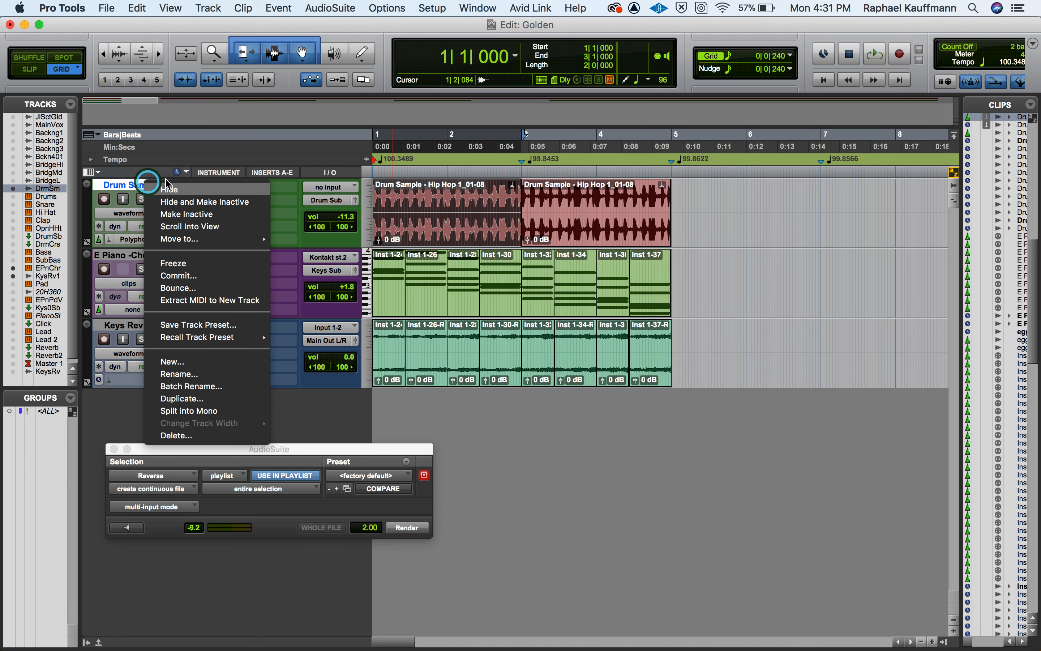
left_click(213, 399)
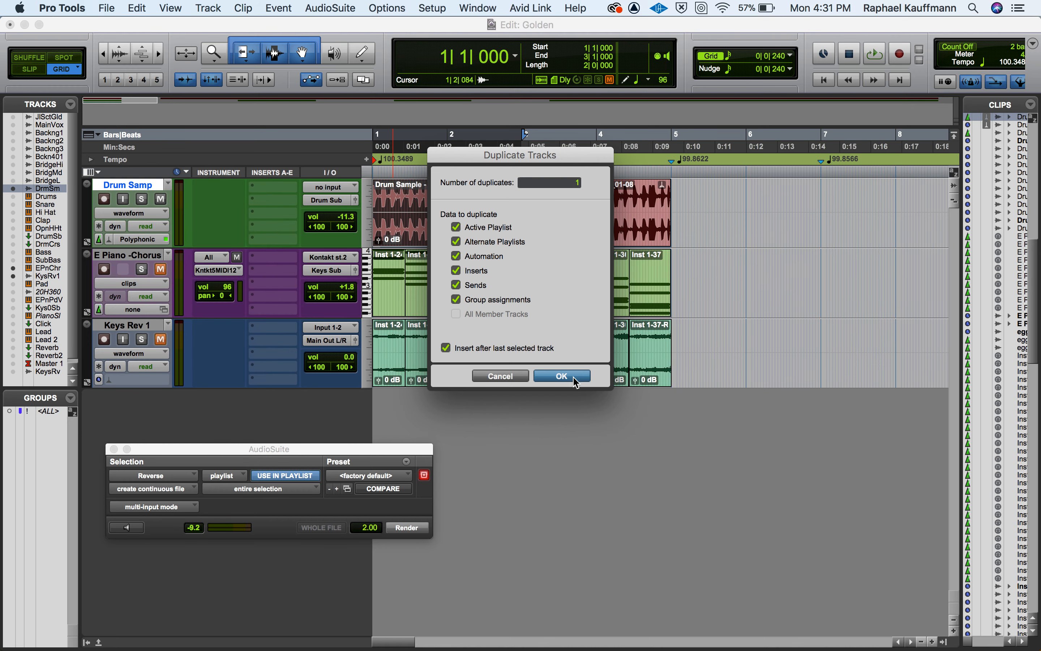
left_click(577, 377)
Delete the second clip on the duplicated drum track and reverse the remaining clip with AudioSuite.
left_click(568, 298)
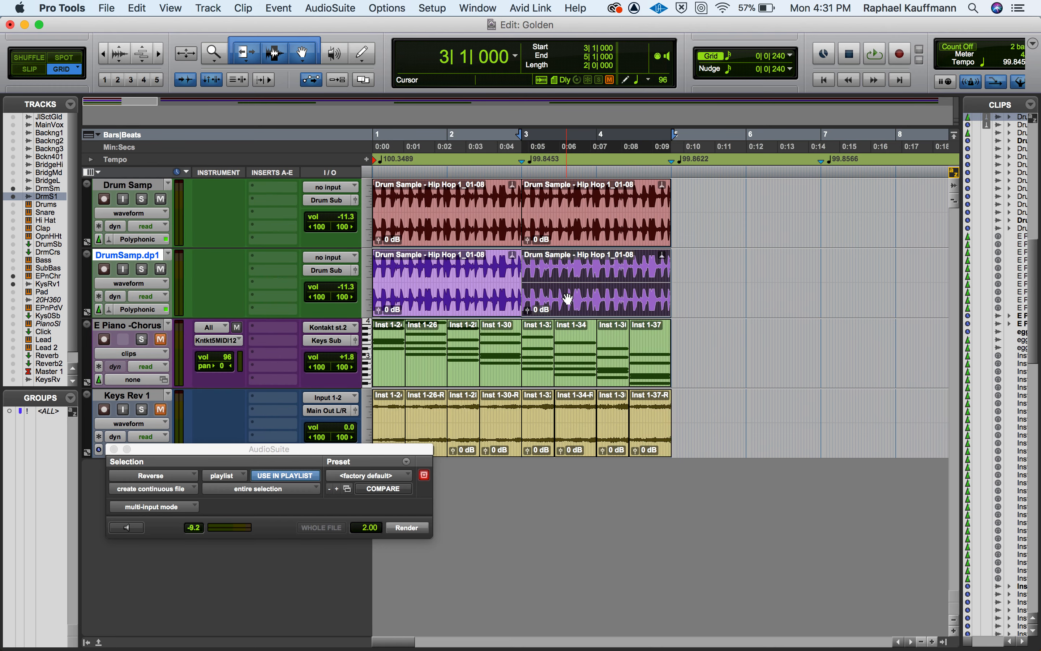
key("Delete")
left_click(463, 293)
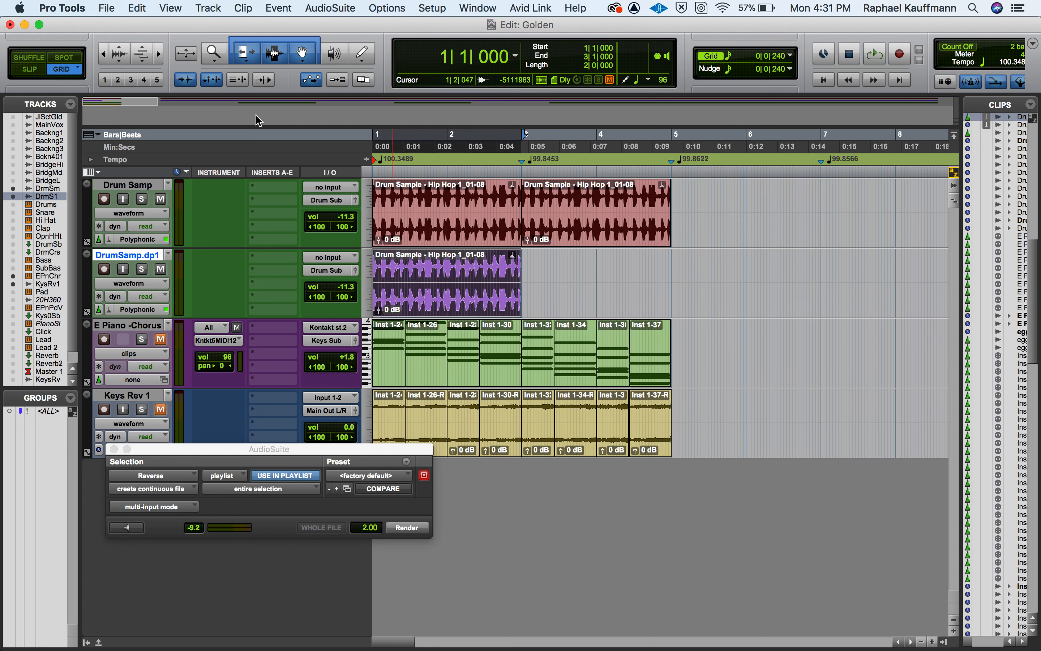
left_click(420, 526)
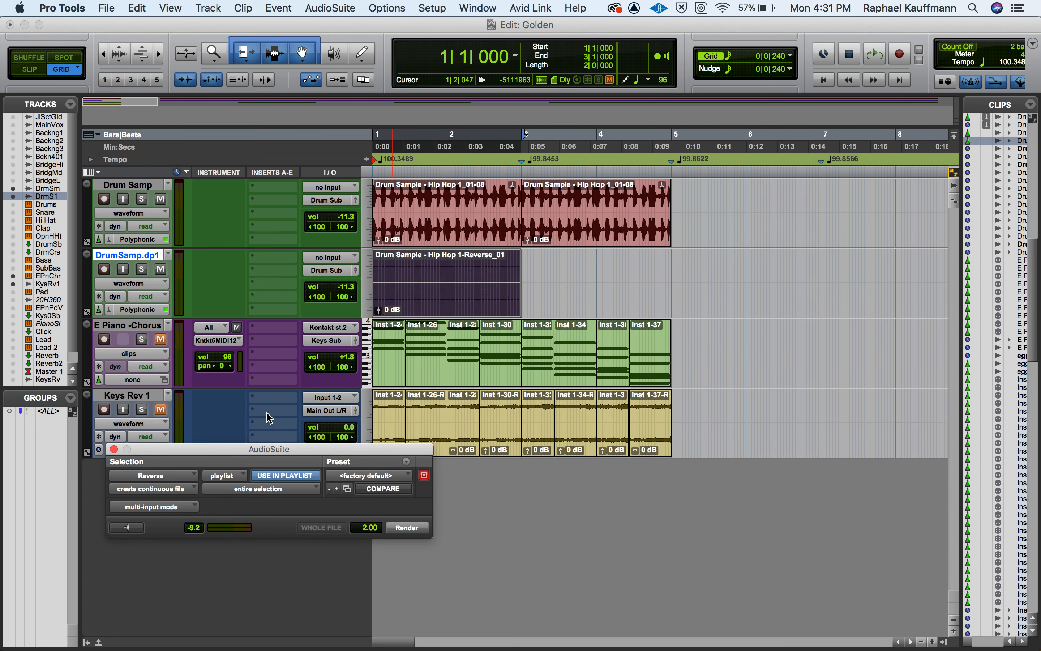
Solo DrumSamp.dp1, audition its reversed clip, and undo the reversal.
left_click(142, 269)
key("space")
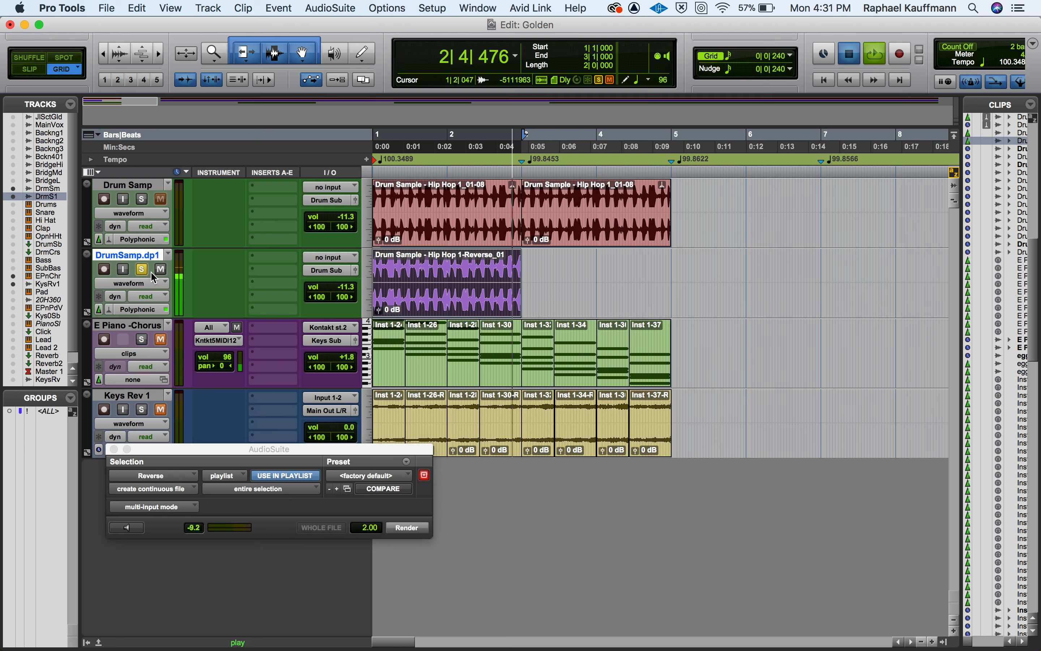
key("space")
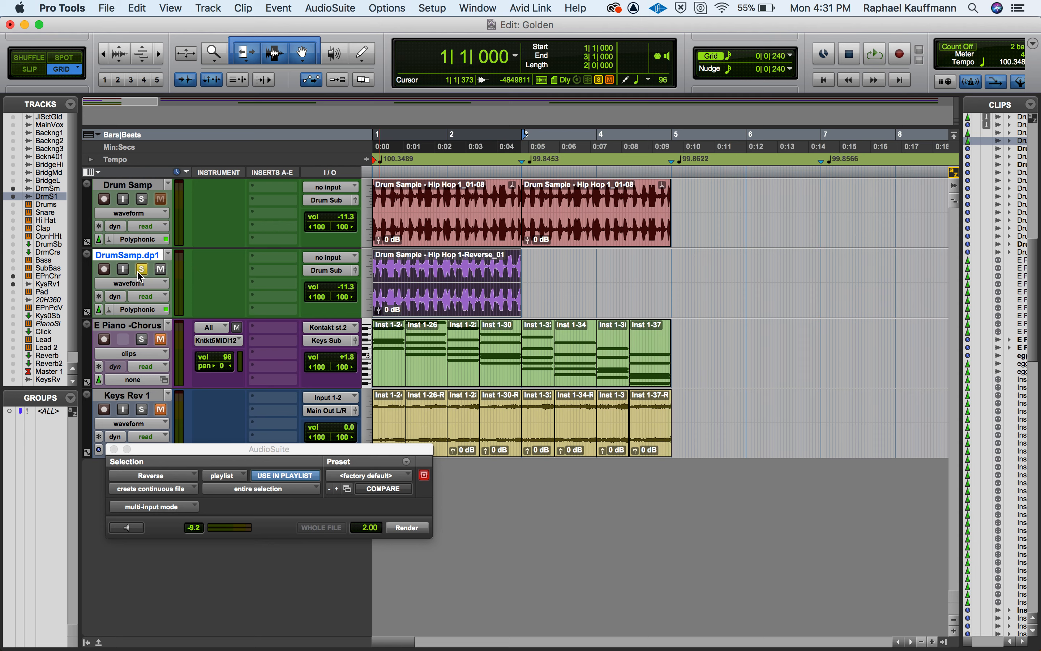
key("super+z")
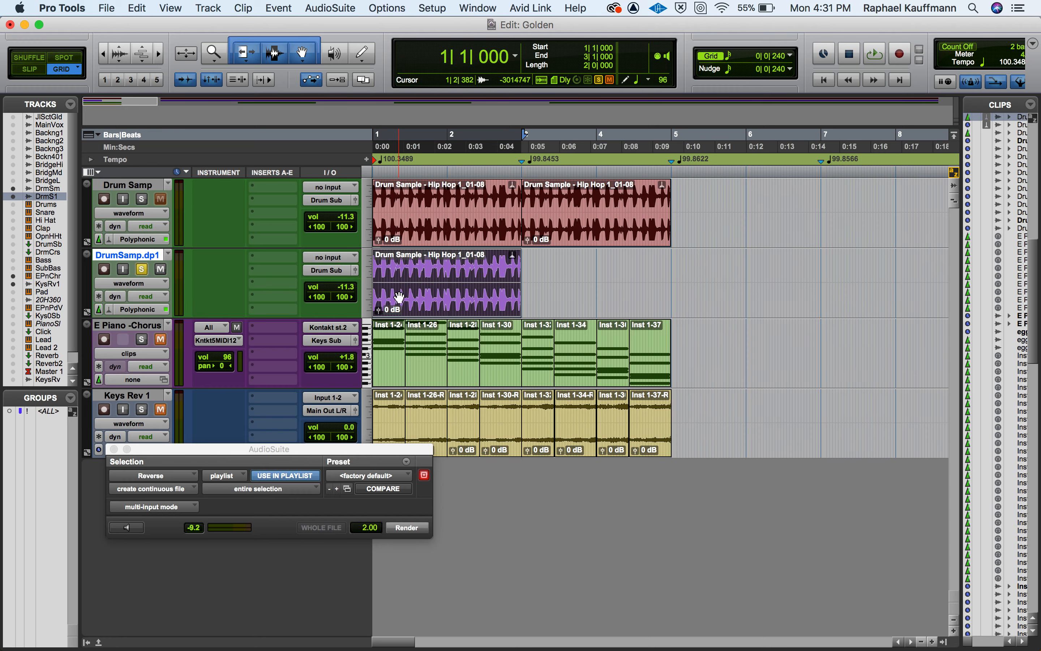
Separate the DrumSamp.dp1 clip at the transients at 1|2|000 and 1|2|488.
key("t")
key("t")
key("t")
key("space")
key("space")
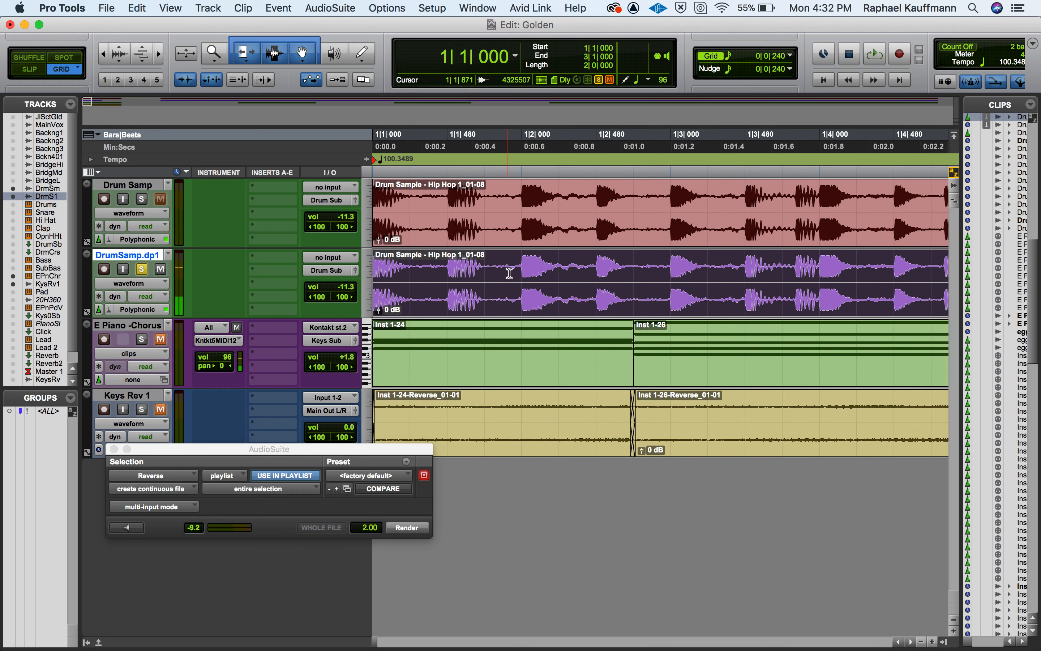
left_click(509, 273)
key("Tab")
key("alt+Tab")
key("super+e")
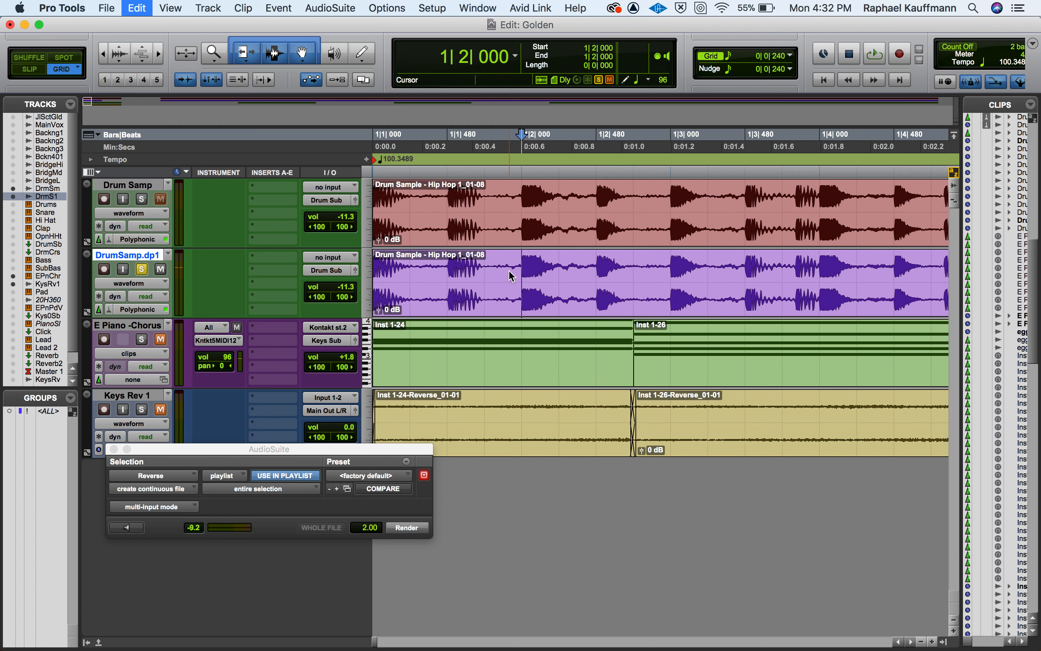
key("Tab")
key("super+e")
Delete the DrumSamp.dp1 clips before and after the separated hit at 1|2|000.
left_click(487, 289)
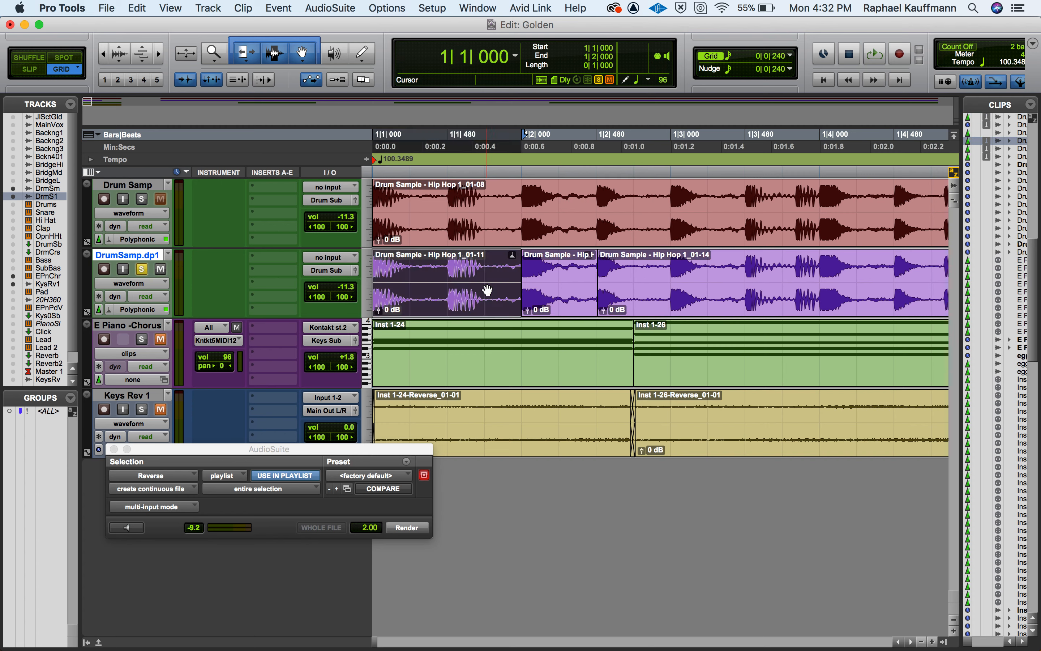
key("Delete")
left_click(607, 308)
key("Delete")
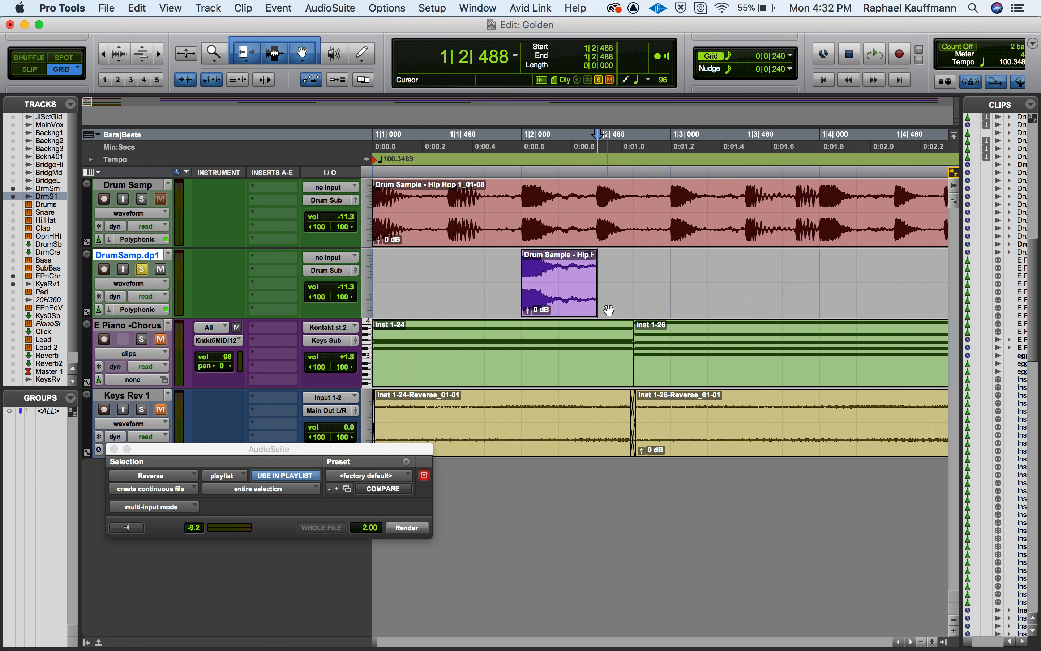
Reverse the isolated drum hit on DrumSamp.dp1 with AudioSuite and audition it.
left_click(563, 313)
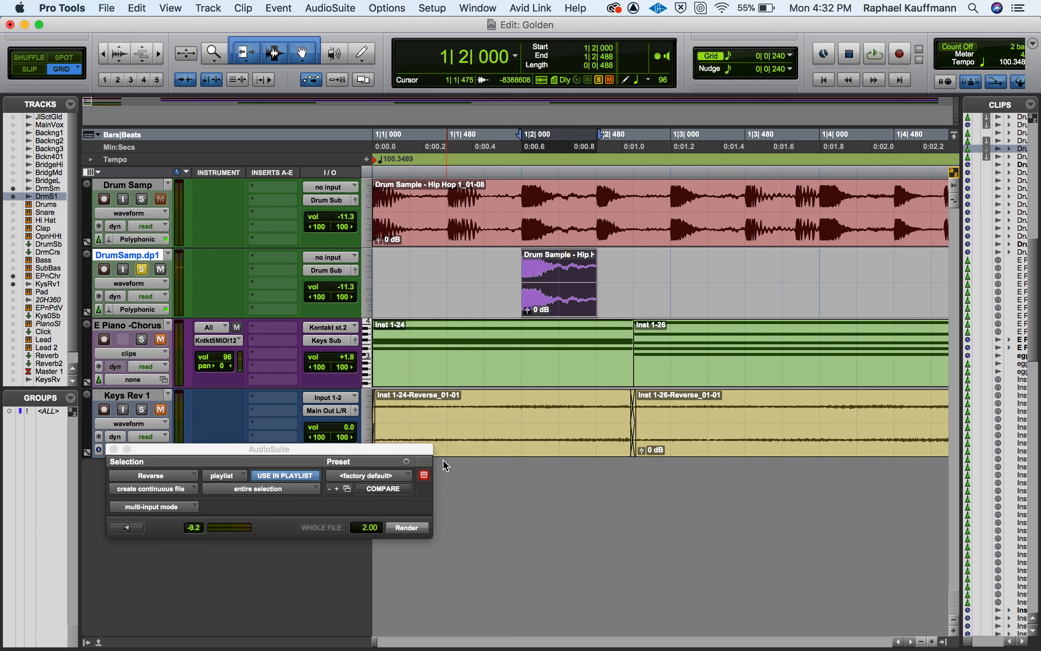
left_click(407, 527)
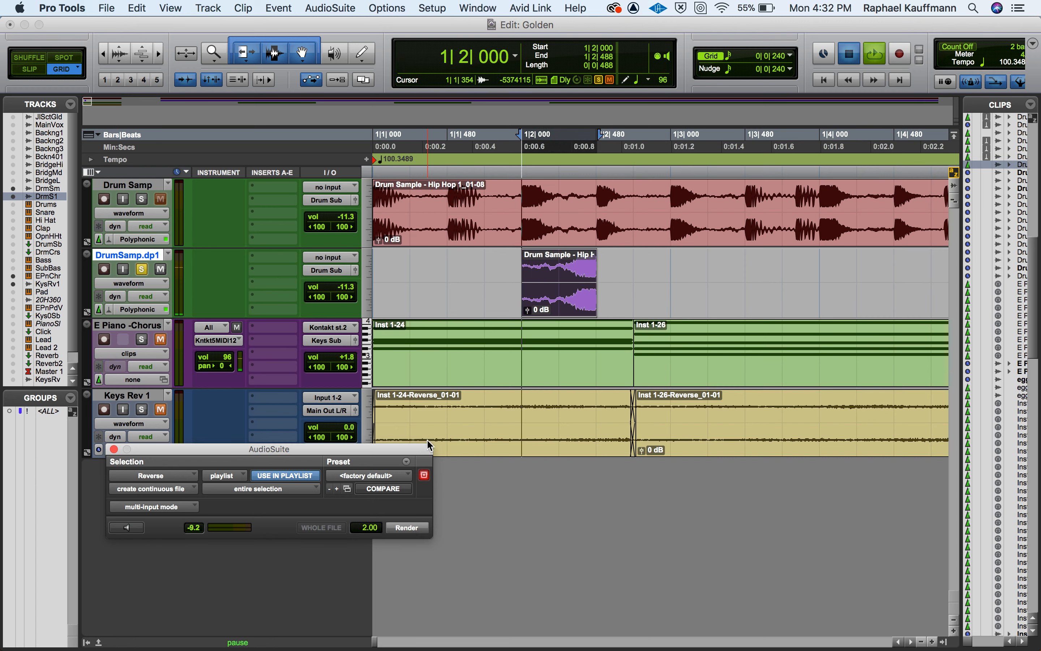
key("space")
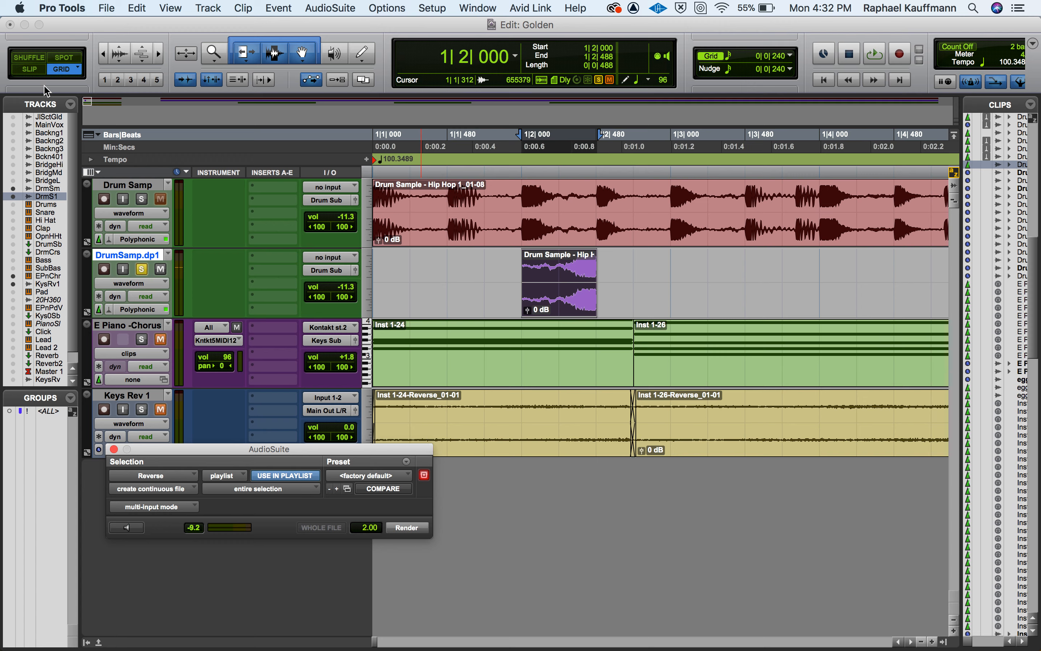
Switch to Slip mode and move the reversed hit earlier so it starts at about 1|1|489.
left_click(35, 72)
left_click_drag(551, 281, 517, 283)
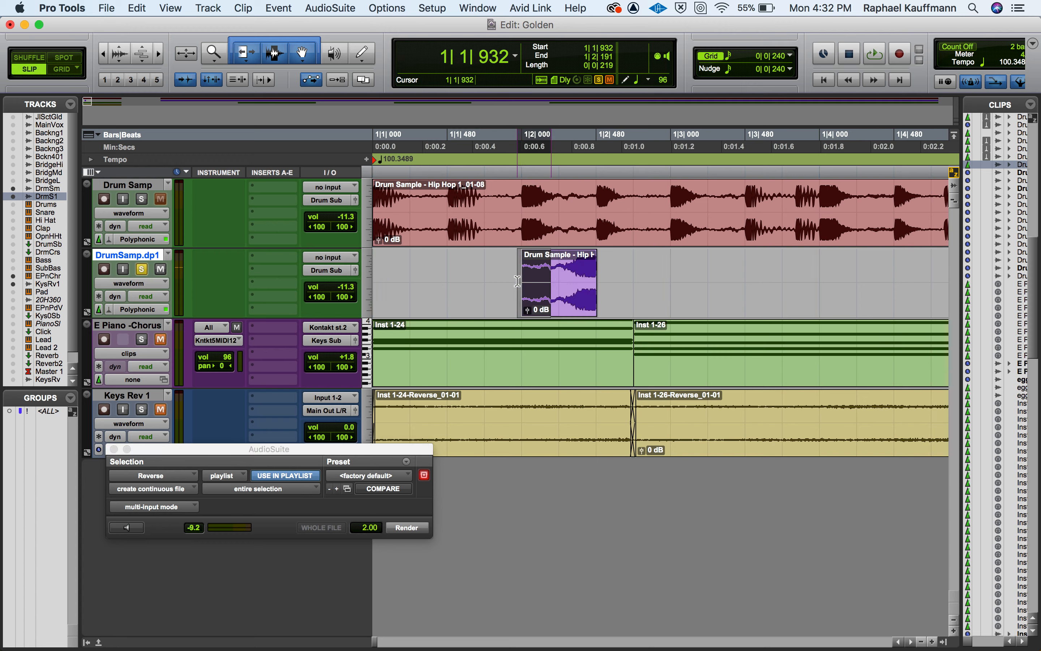
left_click_drag(575, 318, 504, 304)
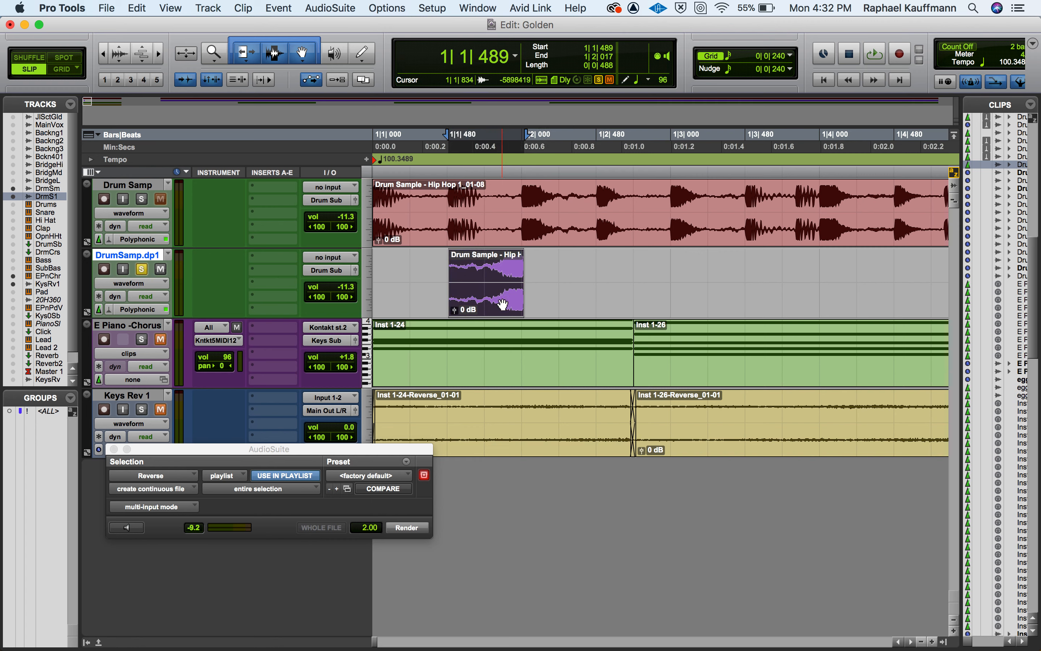
key("Return")
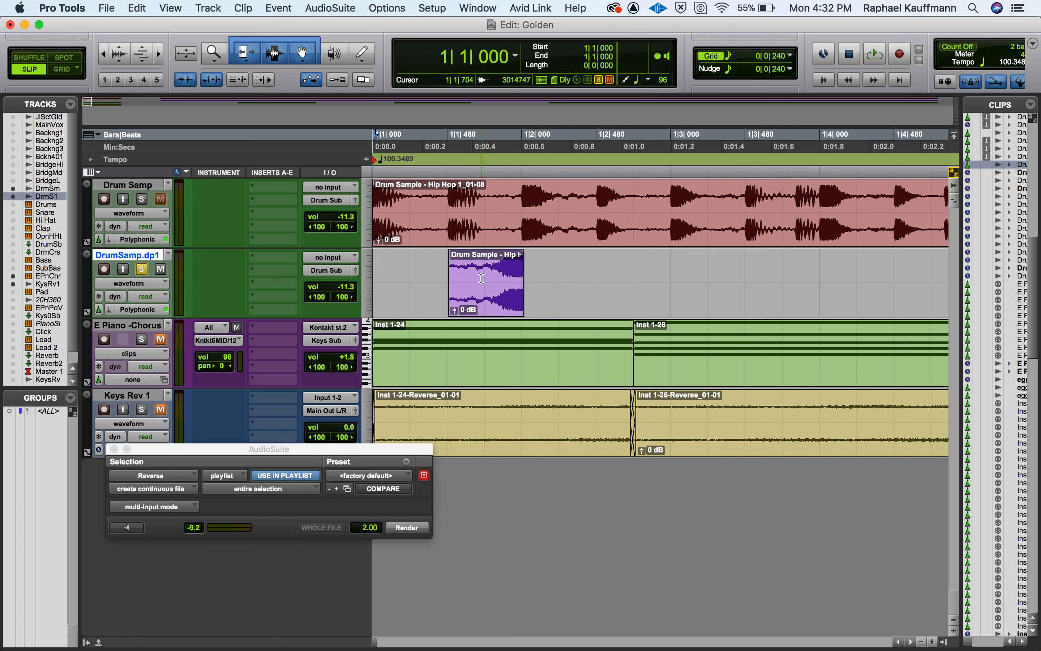
Solo Drum Samp as well and play both drum tracks from the start.
left_click(141, 200)
key("space")
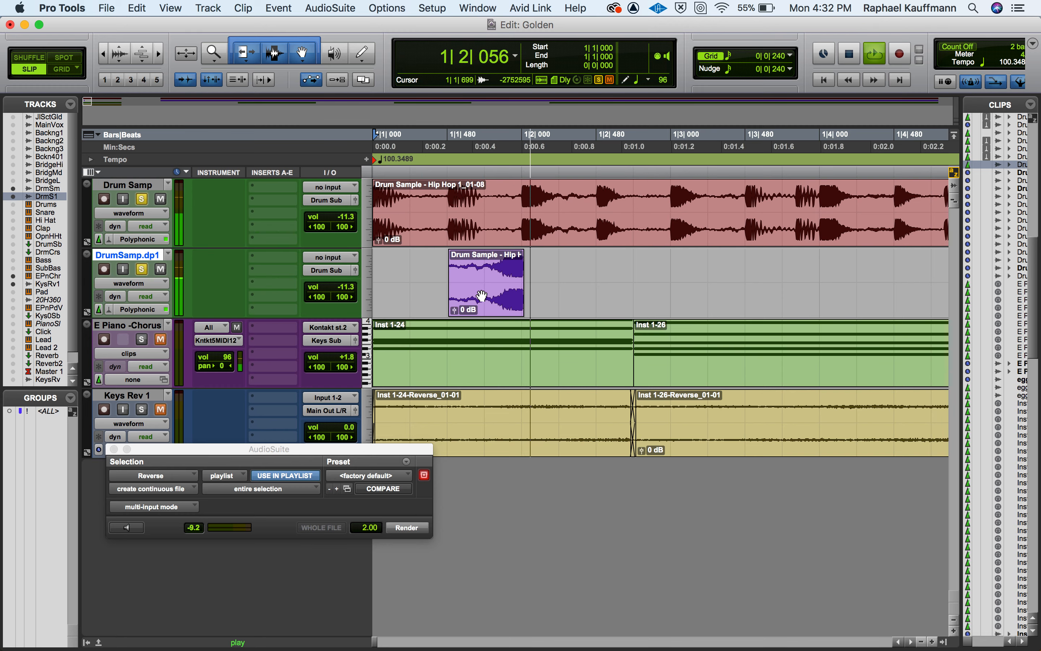
key("space")
Move the reversed hit slightly later against the Drum Samp transient near 1|2|000 and play from the start.
key("super+bracketright")
key("super+bracketright")
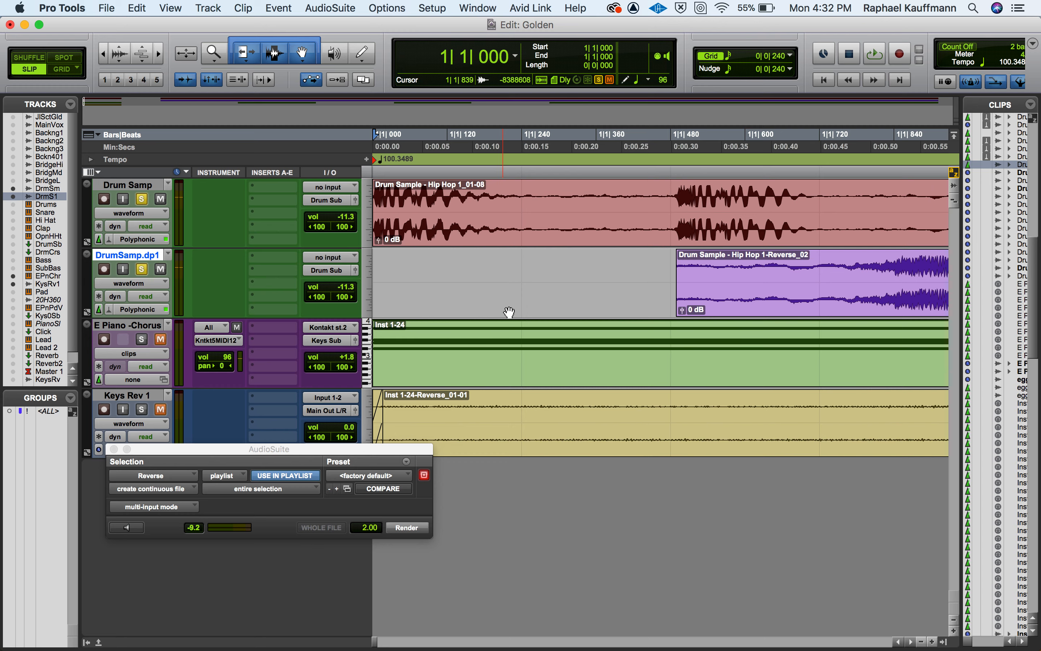
scroll(557, 318, "right", 10)
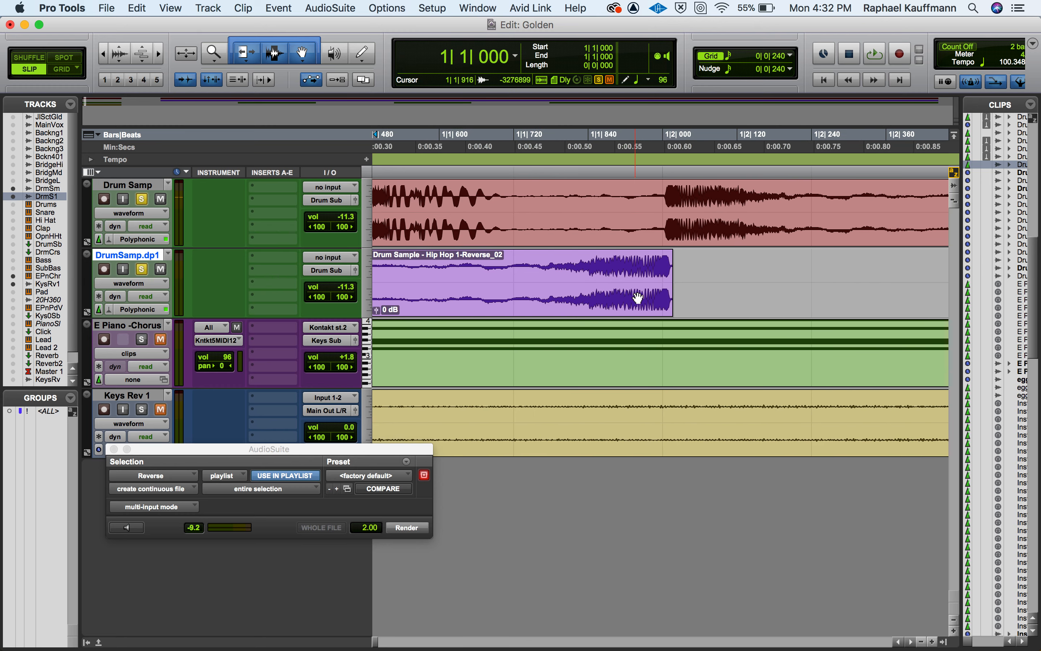
left_click(652, 302)
key("super+bracketright")
key("super+bracketright")
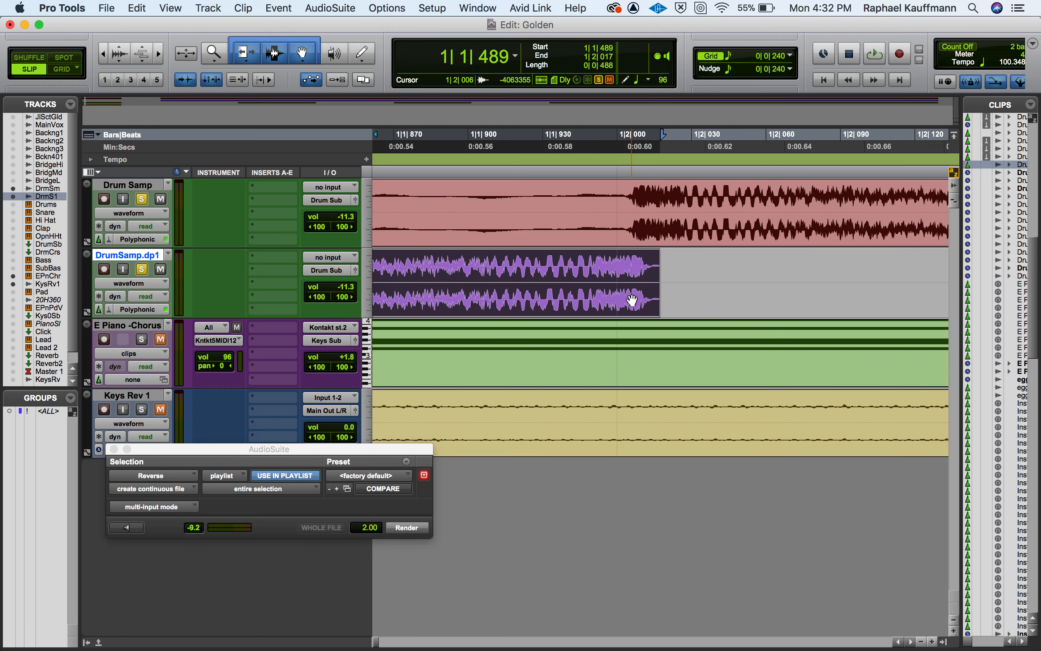
left_click_drag(640, 306, 665, 307)
key("Return")
key("space")
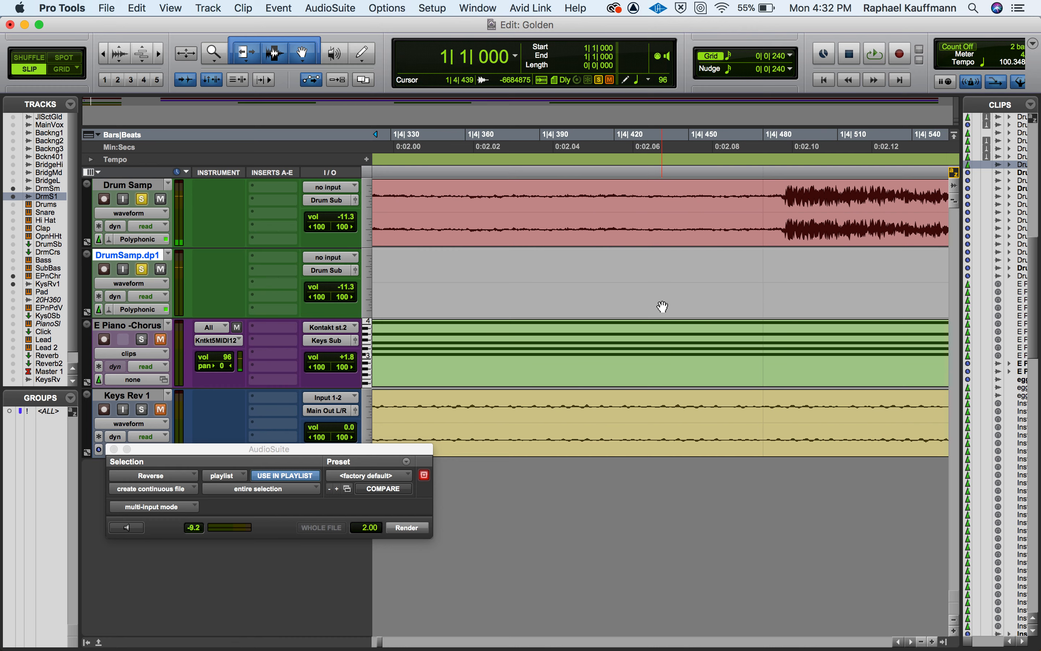
key("space")
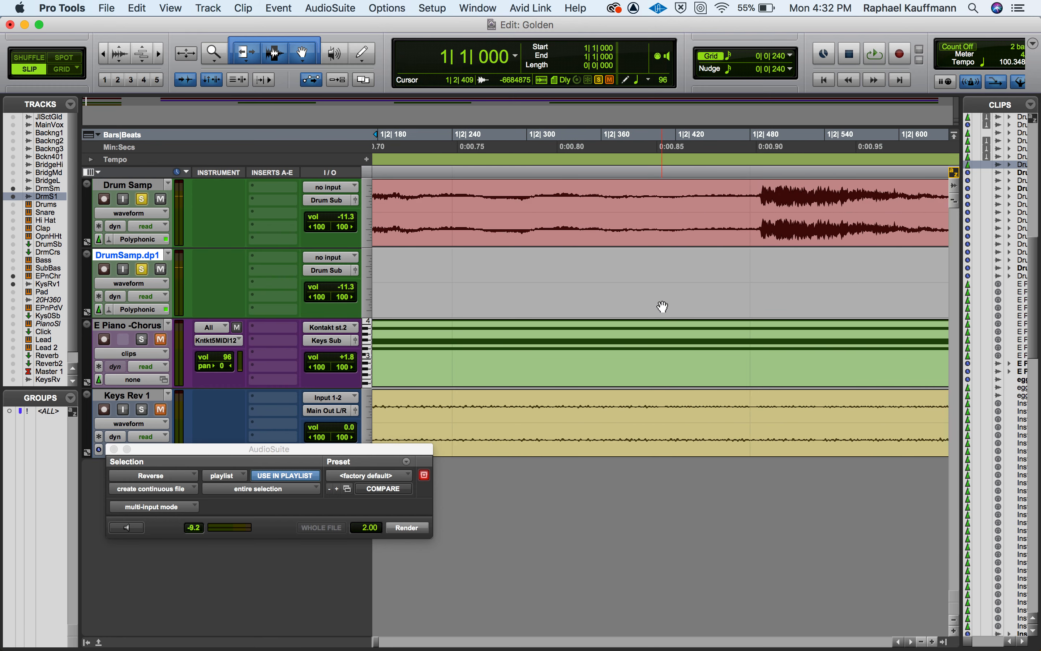
Add a long fade-in and a fade-out of about 35 ticks to the reversed hit, and audition them from the start.
key("super+bracketleft")
key("super+bracketleft")
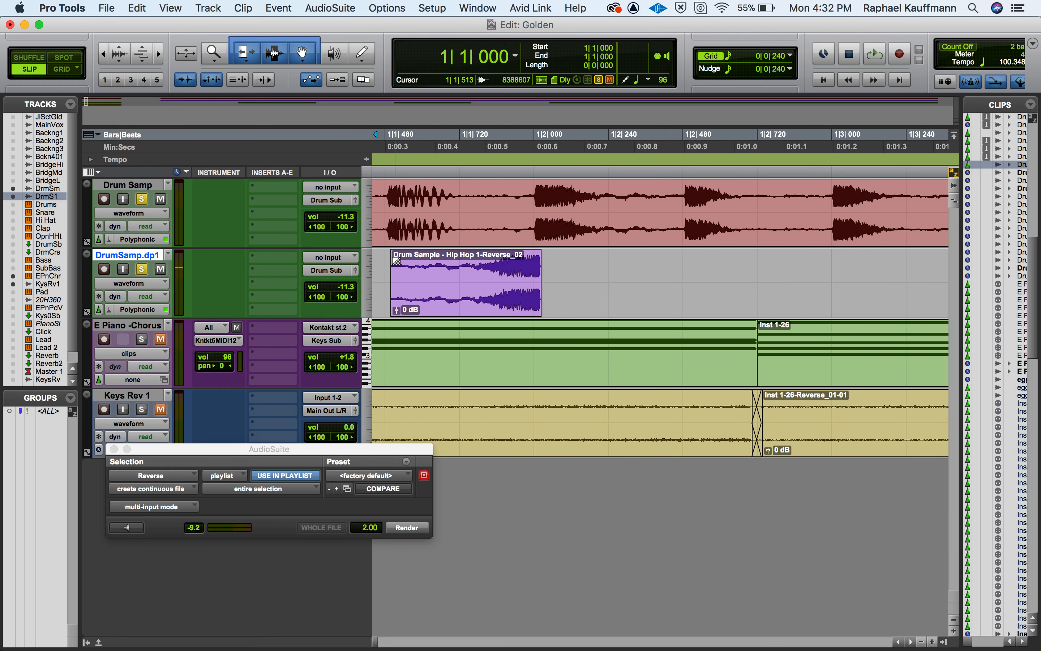
left_click_drag(397, 261, 532, 259)
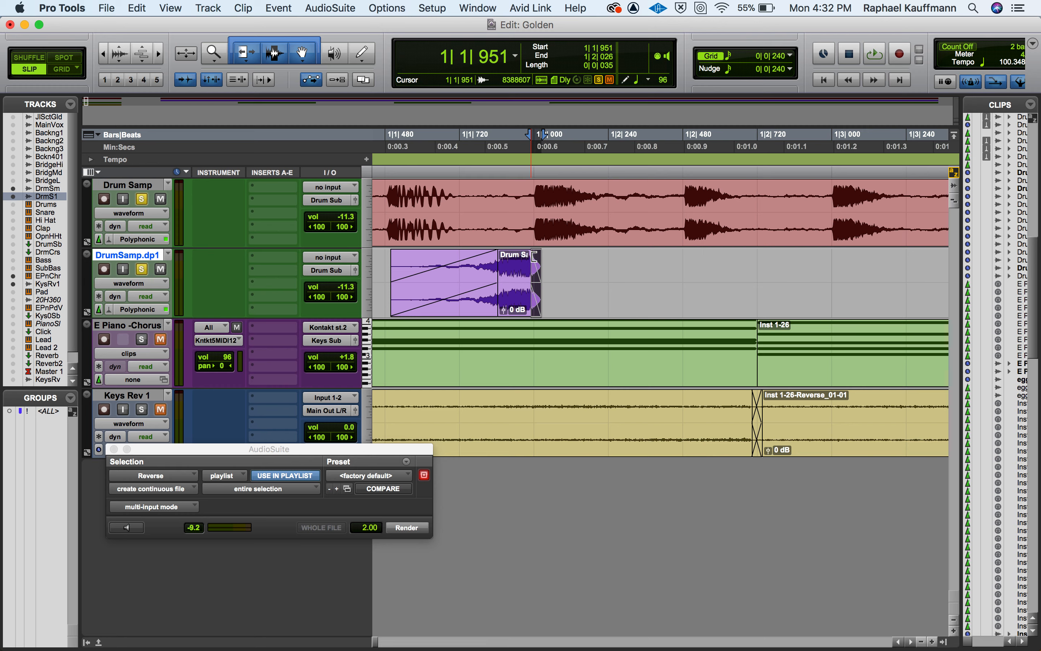
key("Return")
key("space")
key("space")
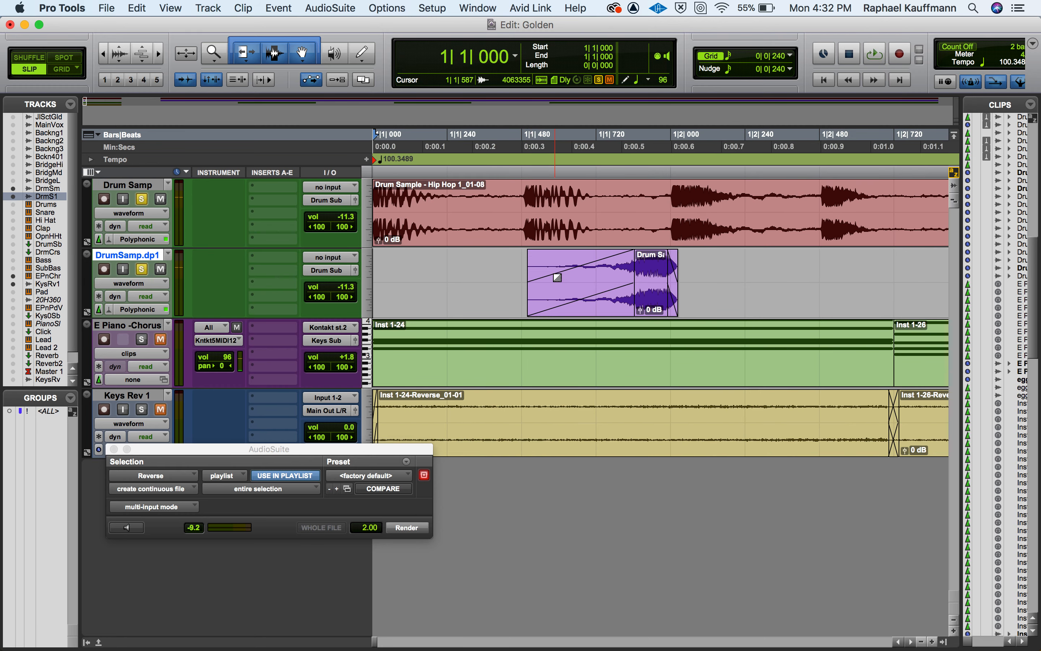
Shift the faded reversed hit slightly later on DrumSamp.dp1 and play the result from the start.
left_click_drag(649, 303, 657, 303)
key("Return")
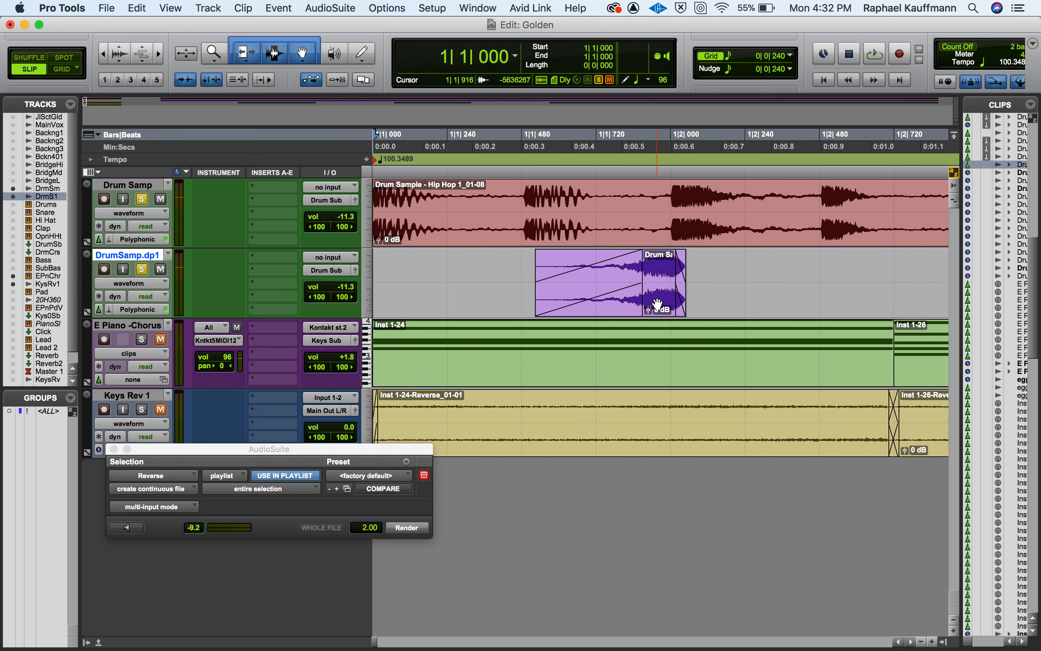
key("space")
key("space")
key("Return")
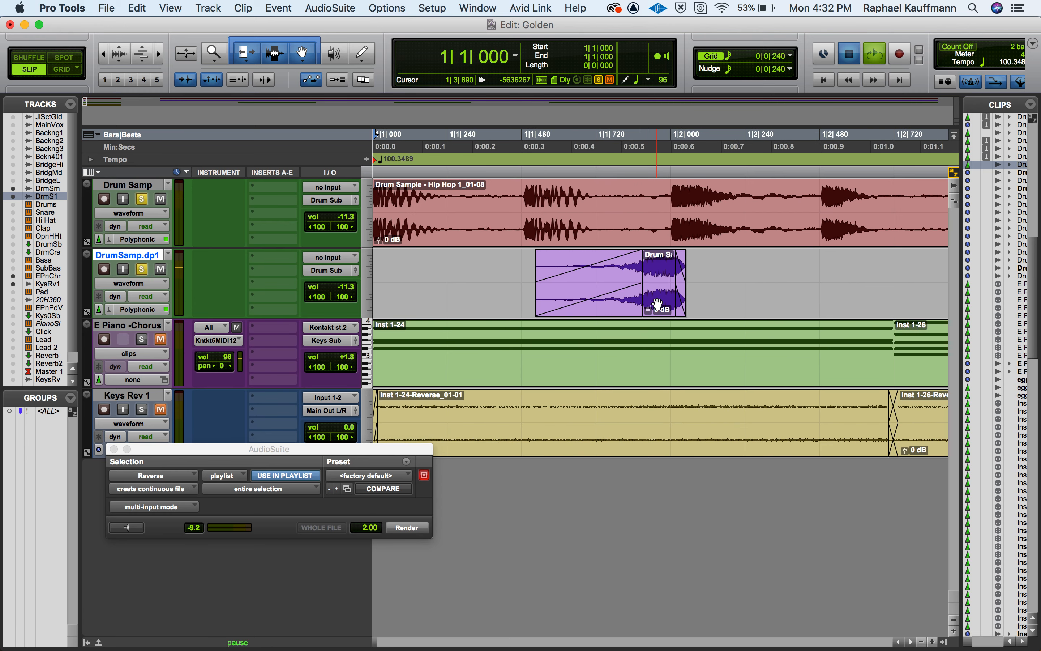
Lower the DrumSamp.dp1 track volume to -21.8 dB and play the reversed hit with the drum sample from the start.
key("space")
key("space")
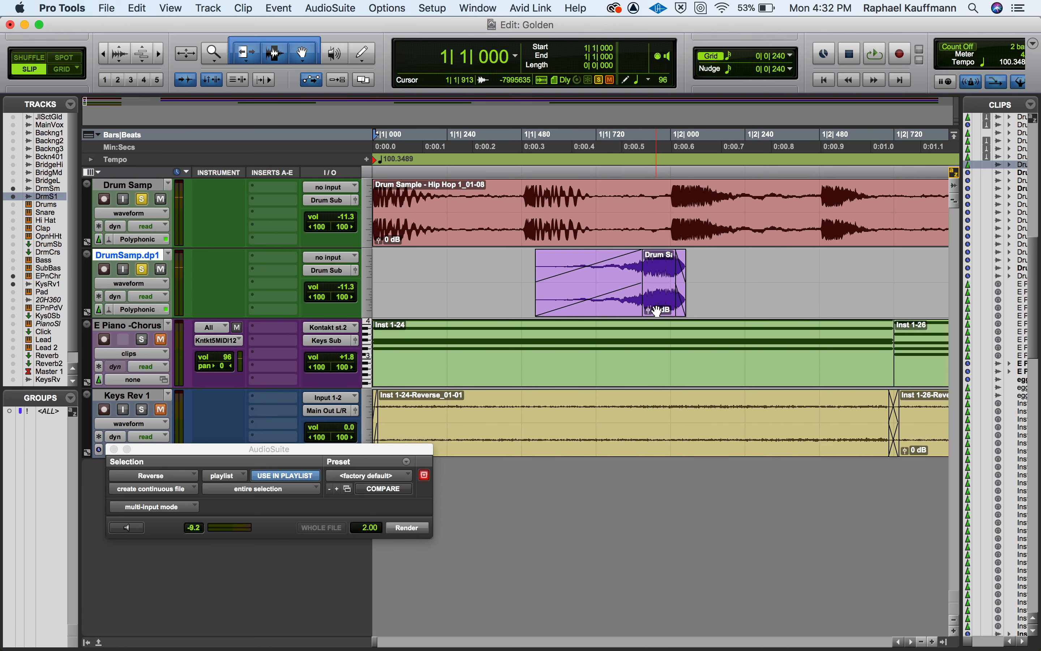
key("r")
key("r")
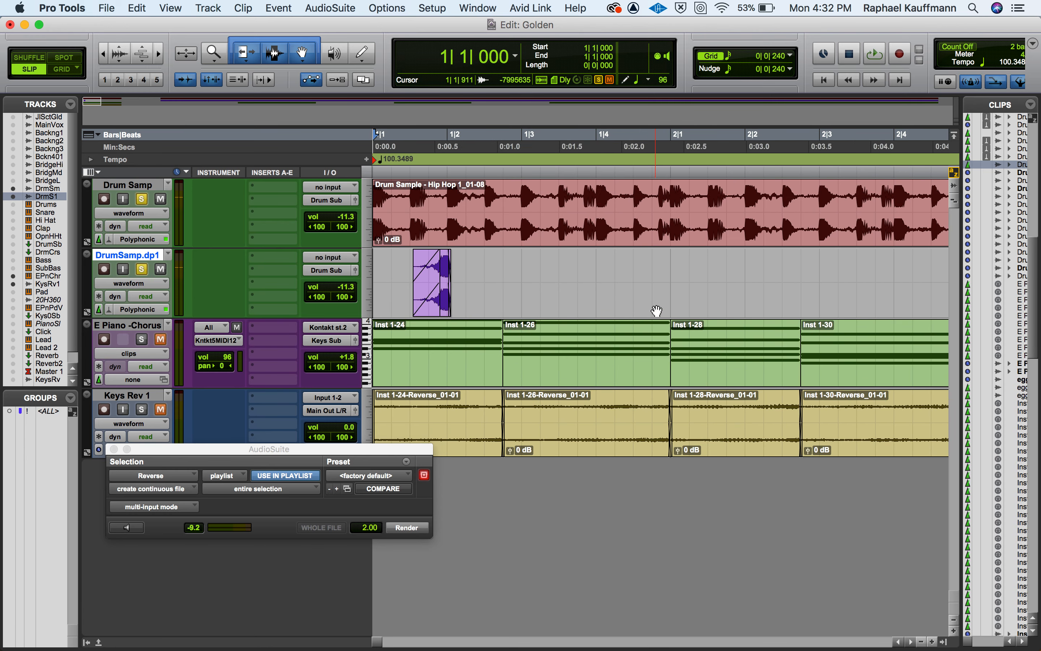
left_click_drag(334, 290, 332, 300)
key("space")
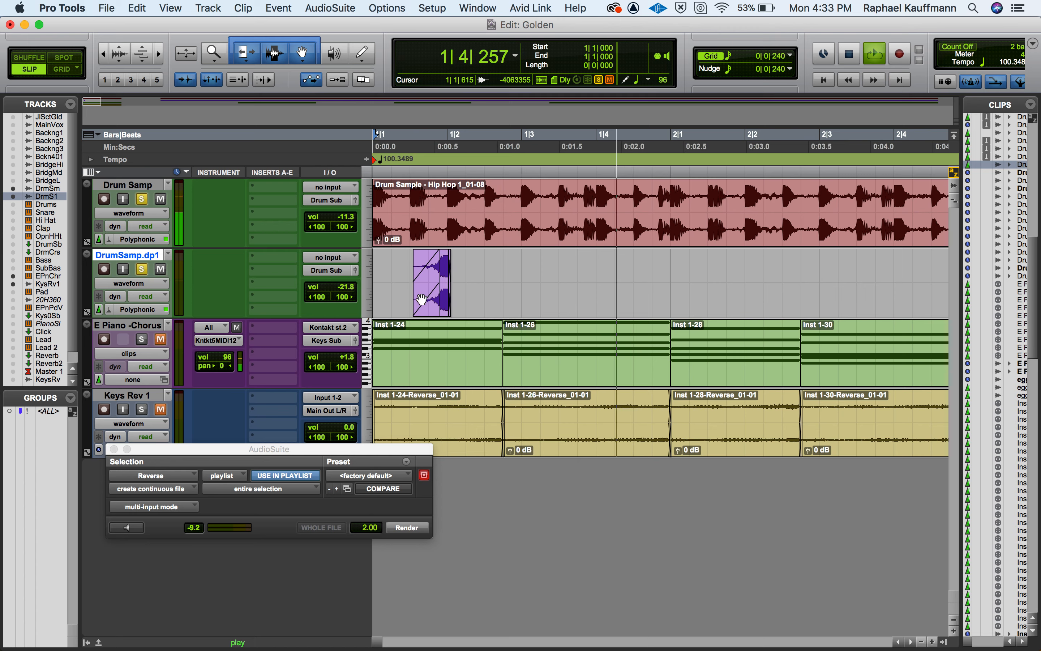
key("space")
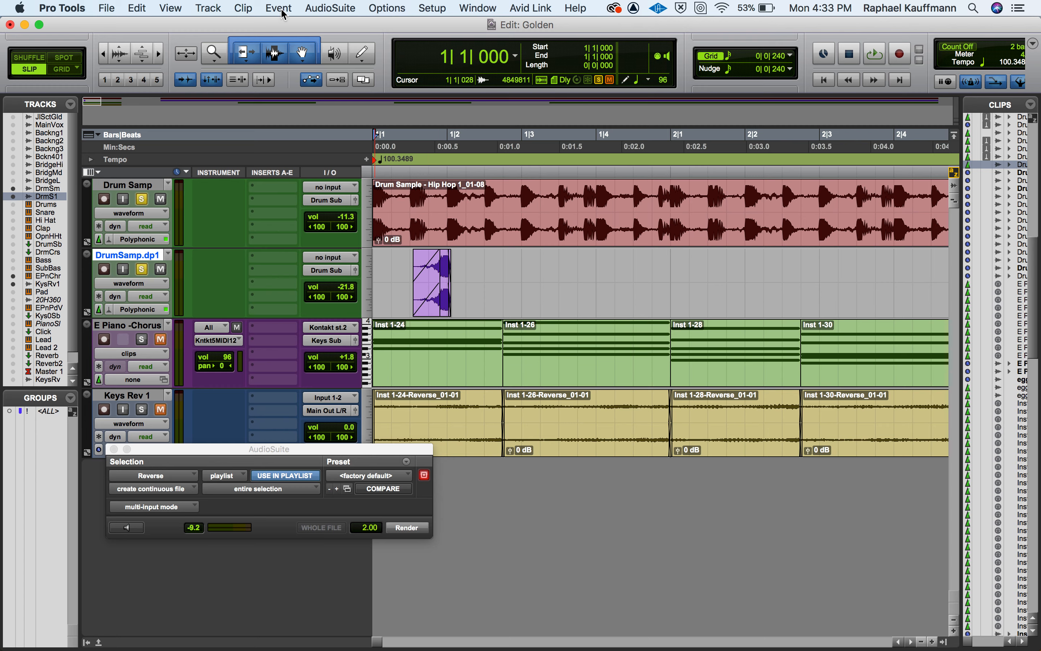
Switch to QuickTime Player, quit it, and start naming the unsaved screen recording with "A" for saving to the Desktop.
left_click(316, 7)
key("super+Tab")
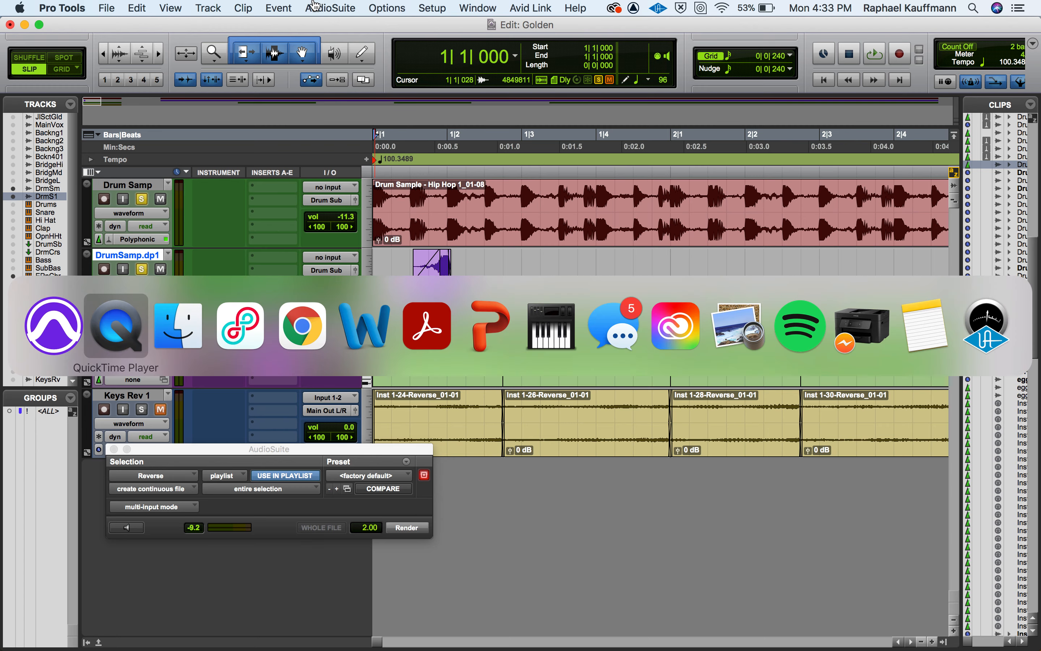
left_click(103, 6)
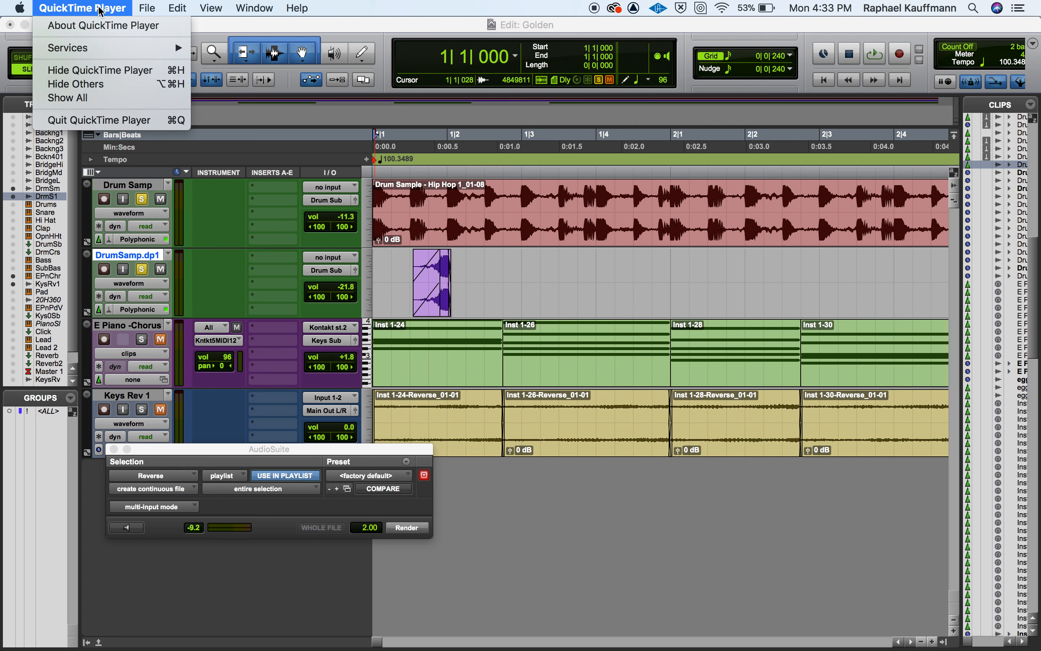
left_click(120, 122)
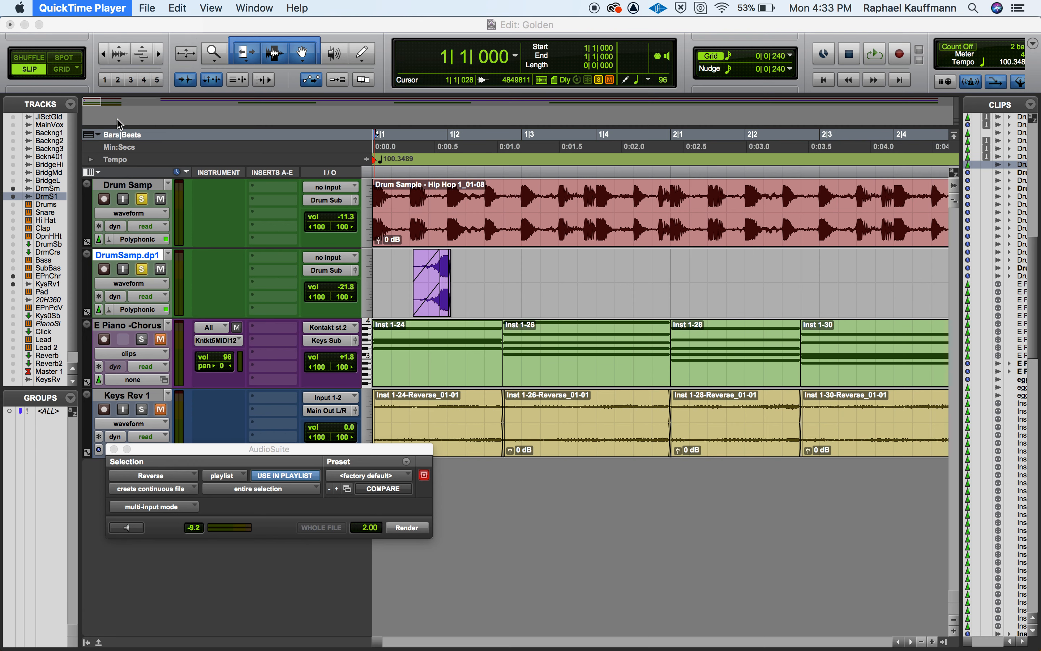
type("A")
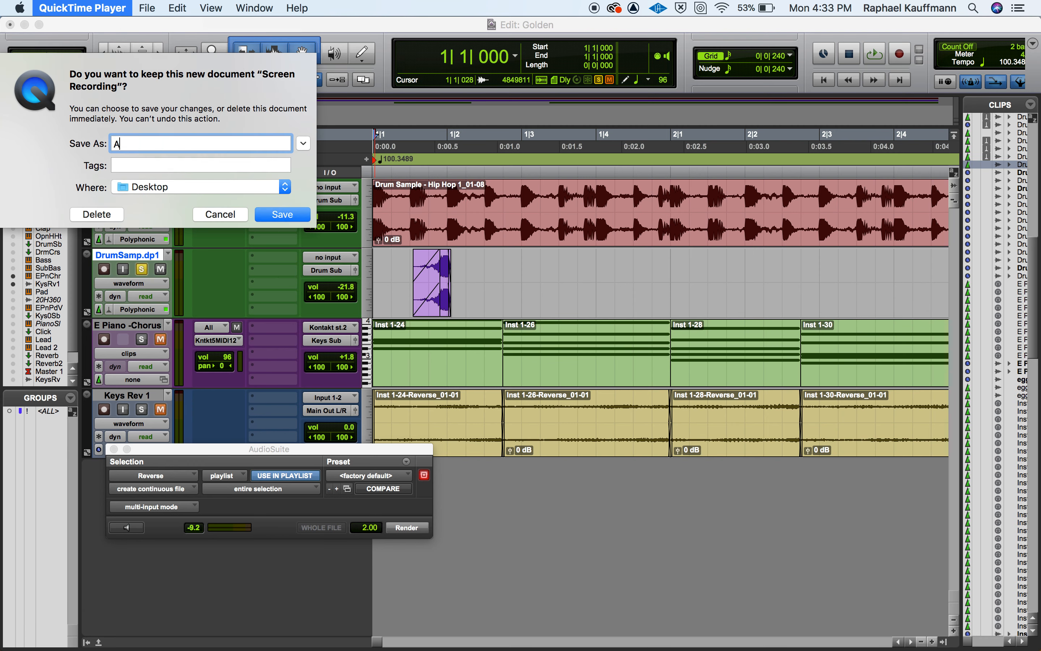